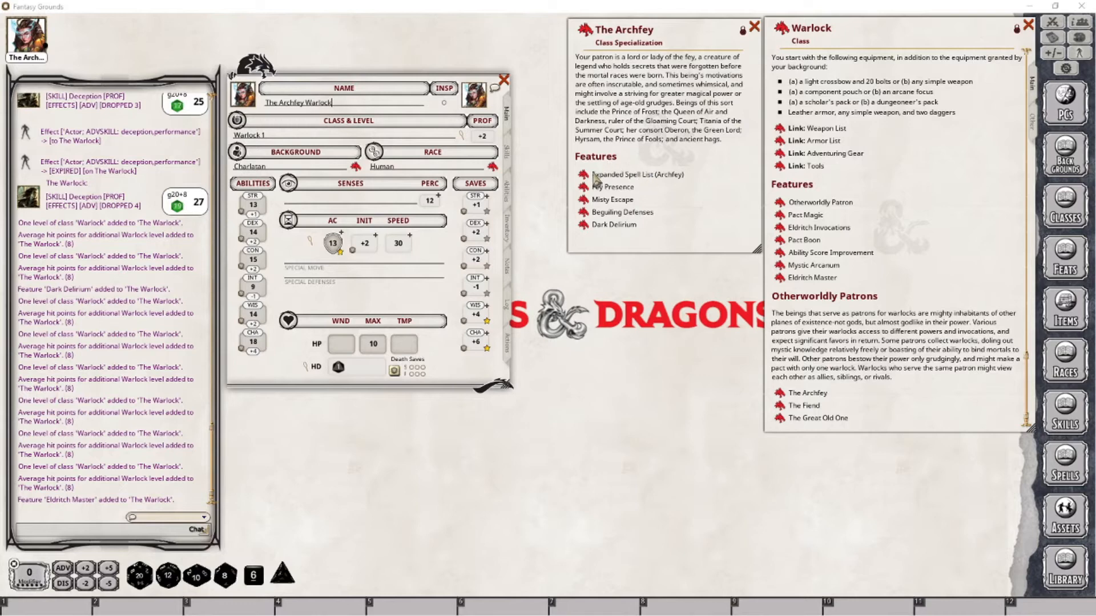
View the Archfey's Expanded Spell List, Fey Presence and Misty Escape features, keeping the first two open one above the other.
{"action": "left_click", "coordinate": [595, 177]}
{"action": "left_click_drag", "start_coordinate": [557, 264], "coordinate": [670, 267]}
{"action": "left_click", "coordinate": [584, 188]}
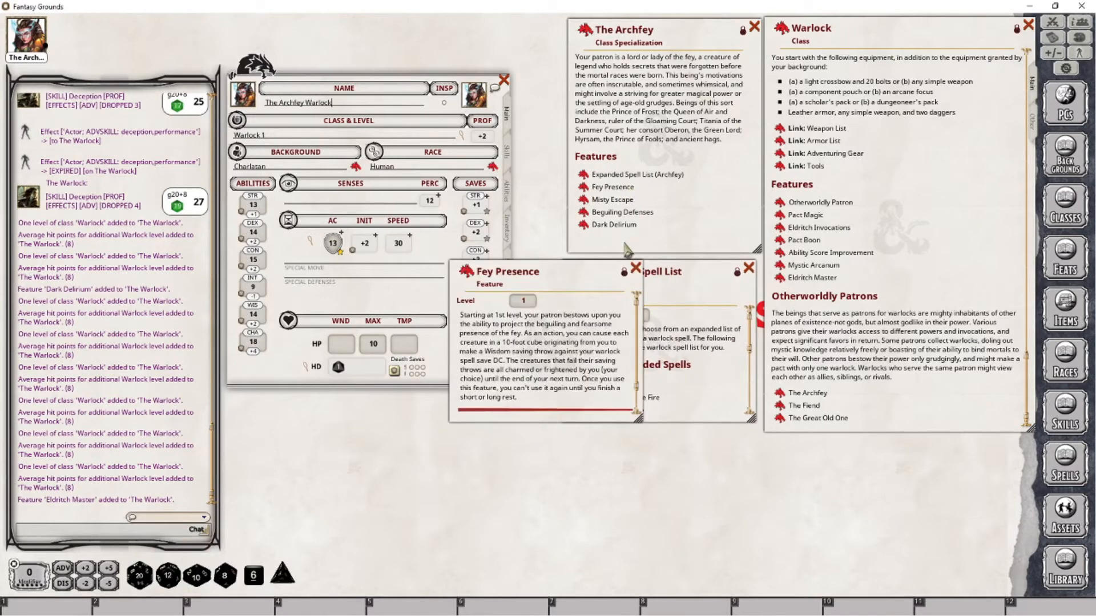
{"action": "left_click_drag", "start_coordinate": [571, 274], "coordinate": [673, 440]}
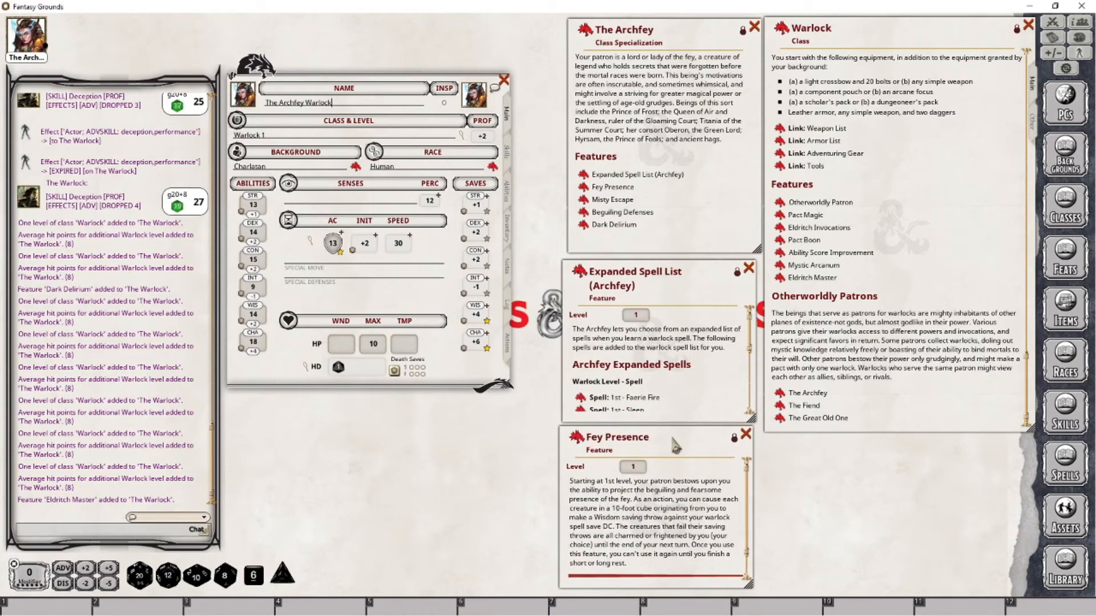
{"action": "left_click", "coordinate": [582, 200]}
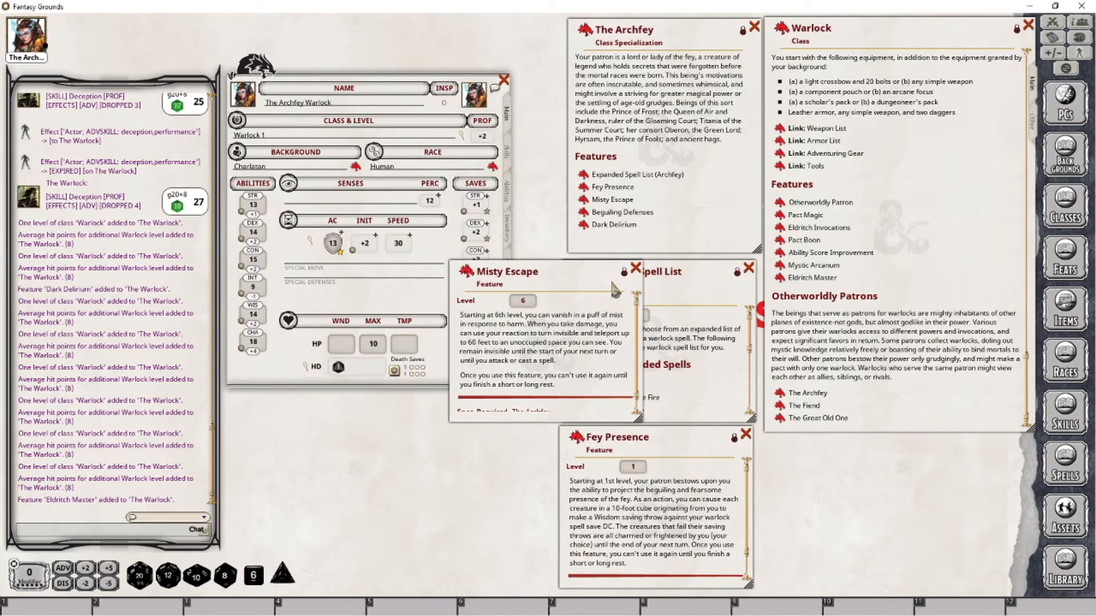
{"action": "left_click", "coordinate": [635, 268]}
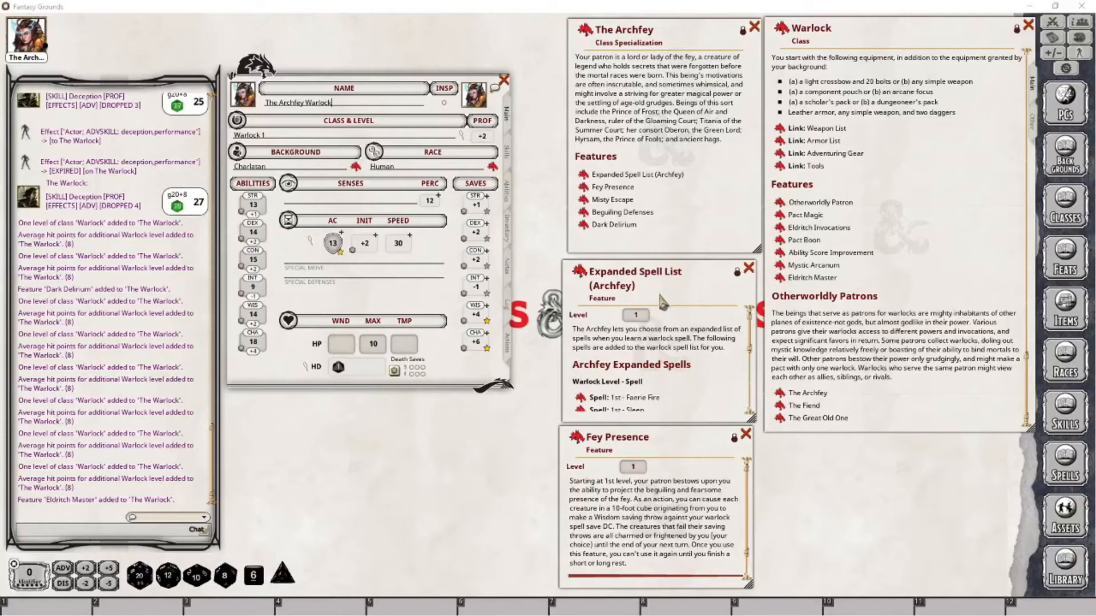
Move and enlarge the Expanded Spell List window to read all the Archfey expanded spells.
{"action": "left_click", "coordinate": [678, 380]}
{"action": "left_click_drag", "start_coordinate": [701, 273], "coordinate": [645, 120]}
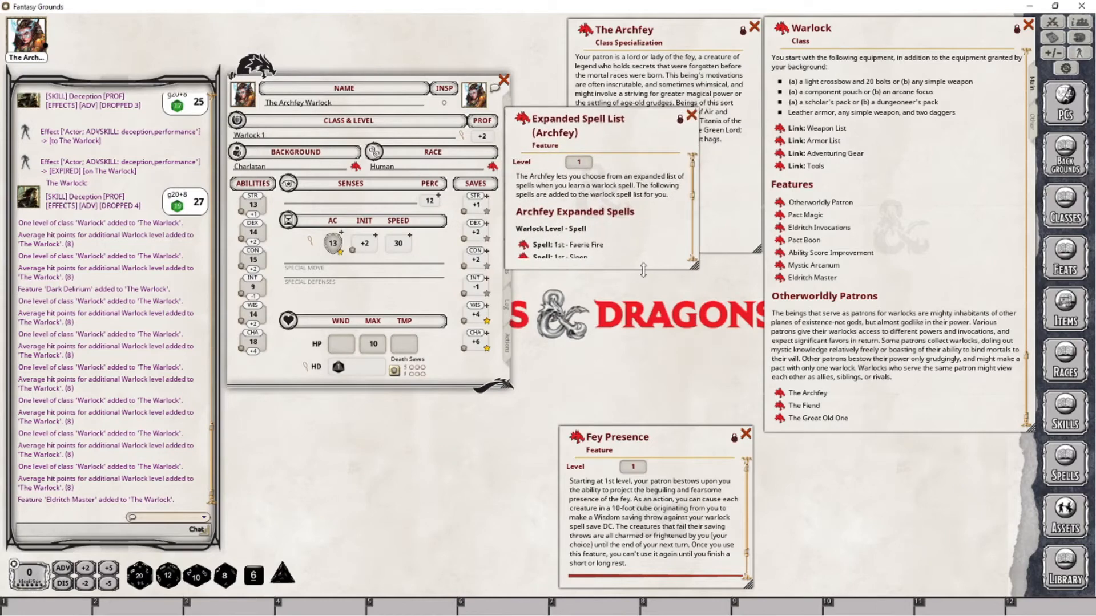
{"action": "left_click_drag", "start_coordinate": [643, 266], "coordinate": [690, 388]}
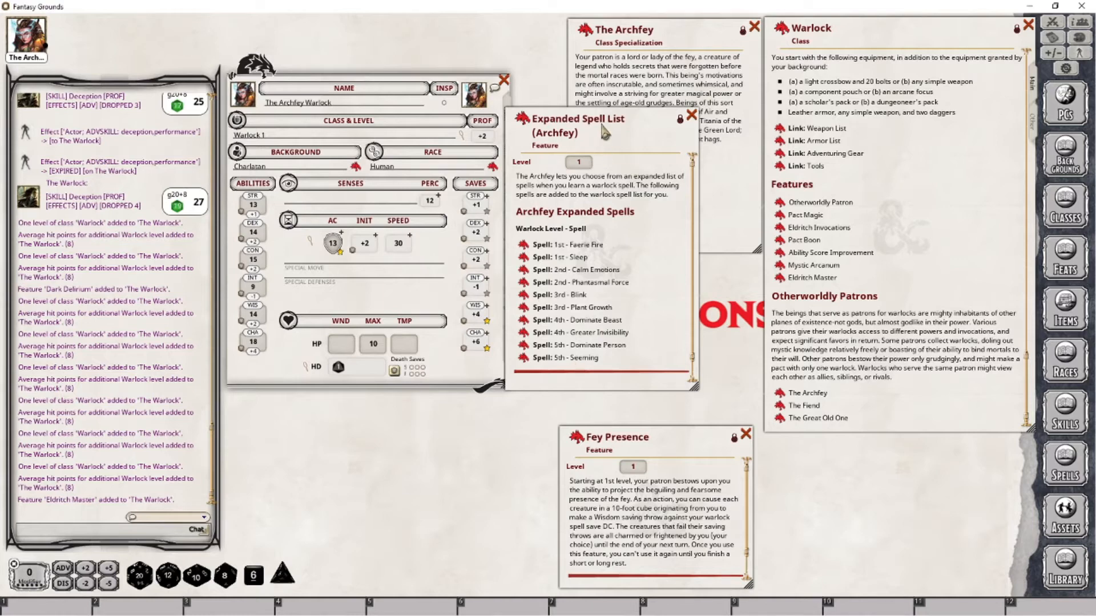
{"action": "left_click_drag", "start_coordinate": [605, 131], "coordinate": [645, 126]}
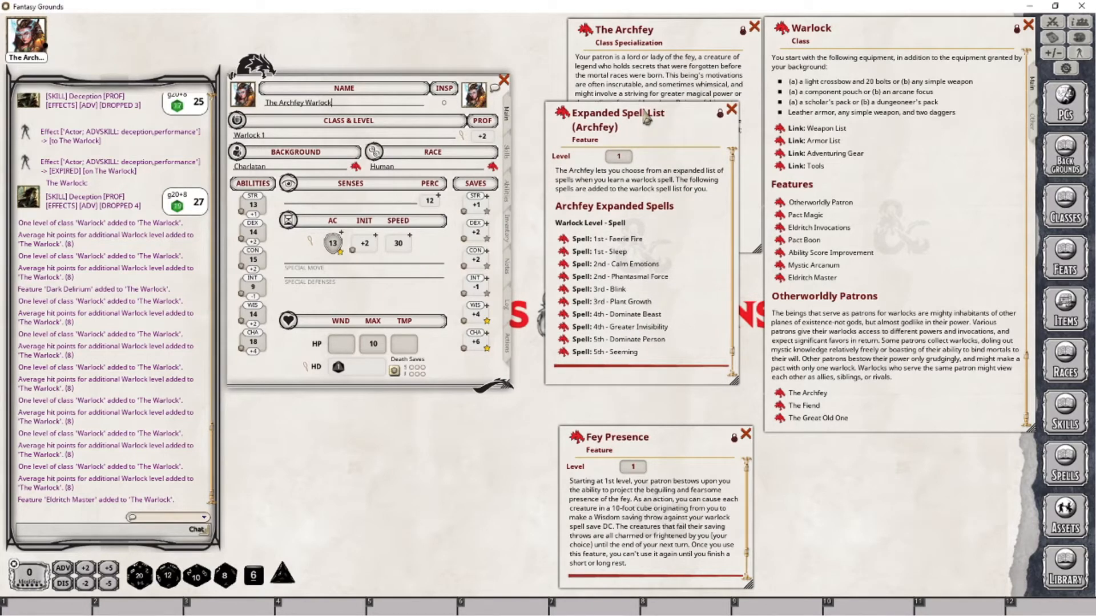
Look up the Warlock Spells list through the Pact Magic feature and close both.
{"action": "left_click", "coordinate": [787, 217]}
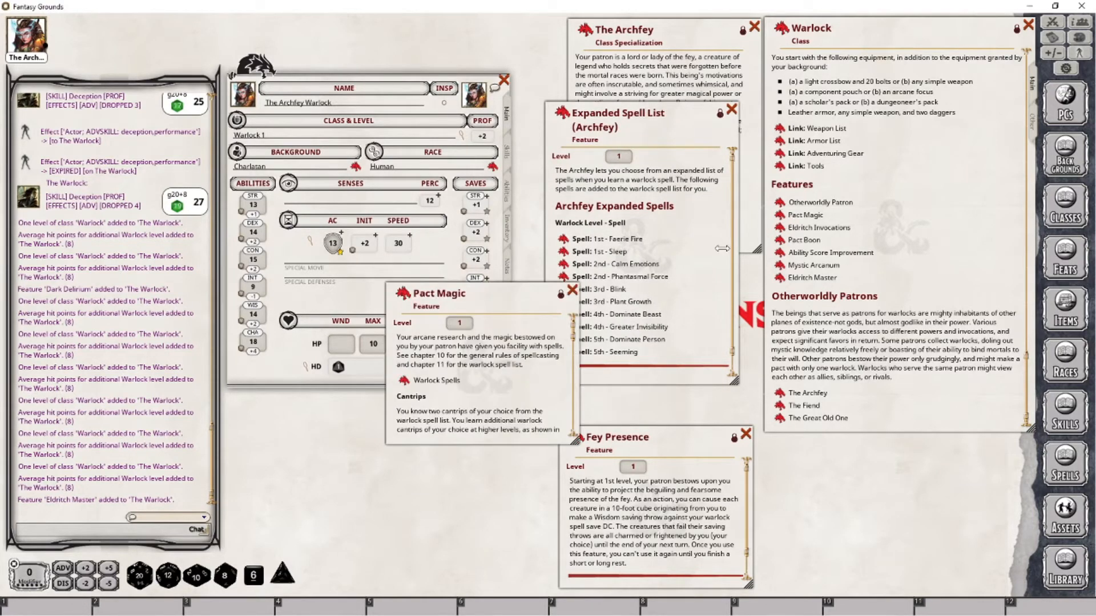
{"action": "left_click", "coordinate": [411, 386]}
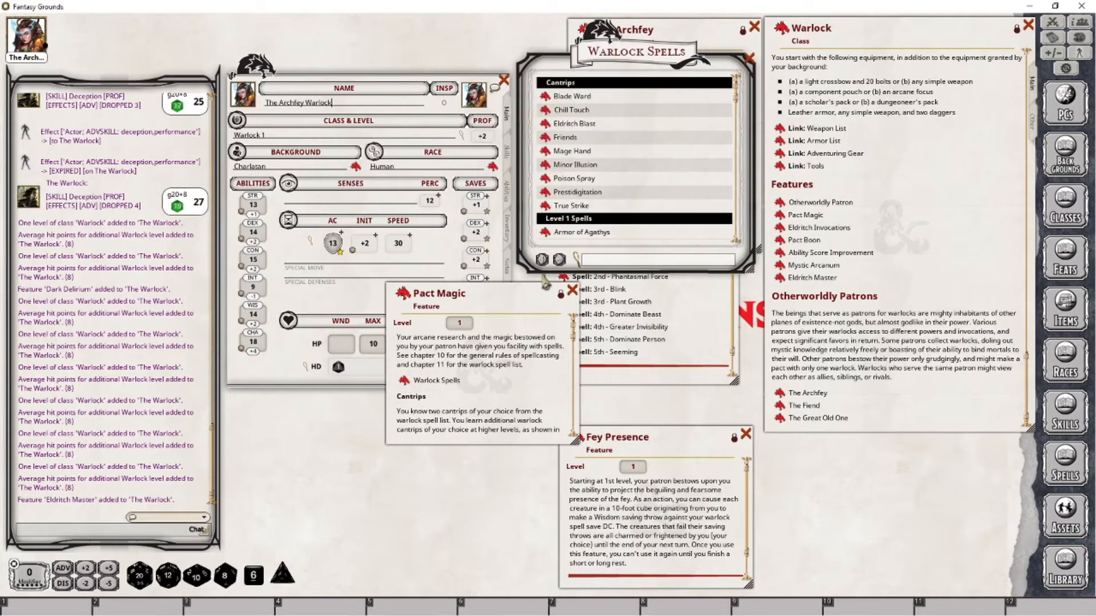
{"action": "left_click", "coordinate": [573, 291]}
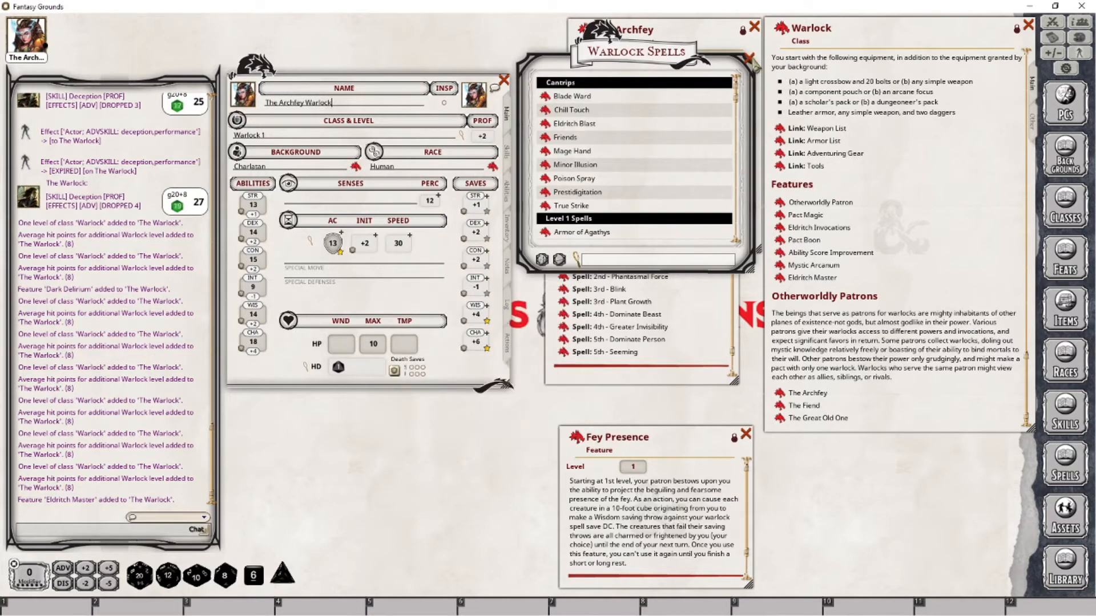
{"action": "left_click", "coordinate": [750, 58]}
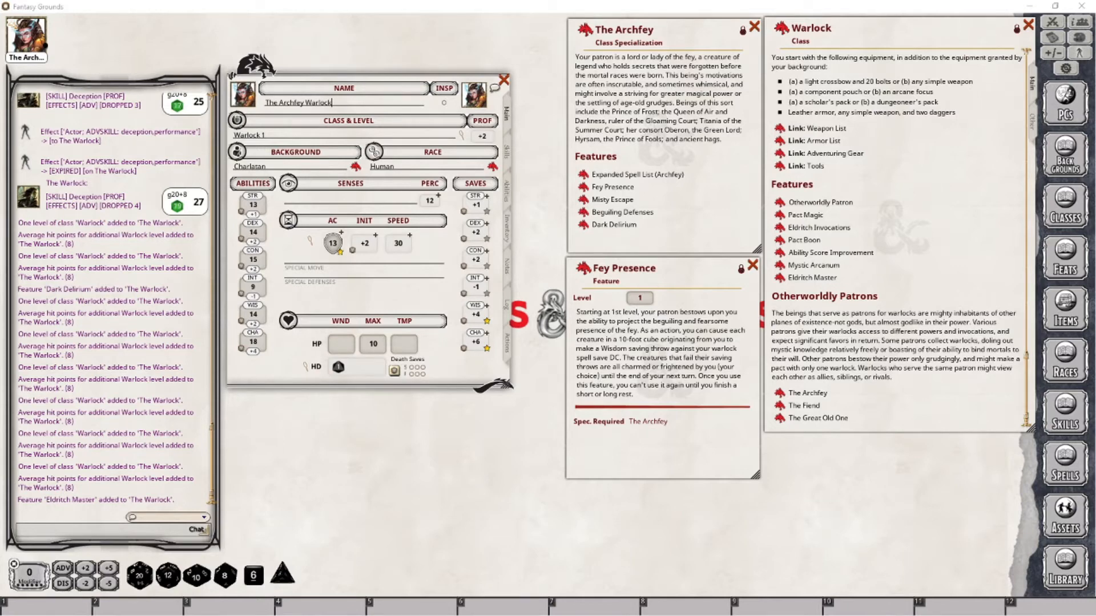
Add the Fey Presence feature to the character's actions and assign it to a power group named The Archfey.
{"action": "left_click", "coordinate": [506, 342]}
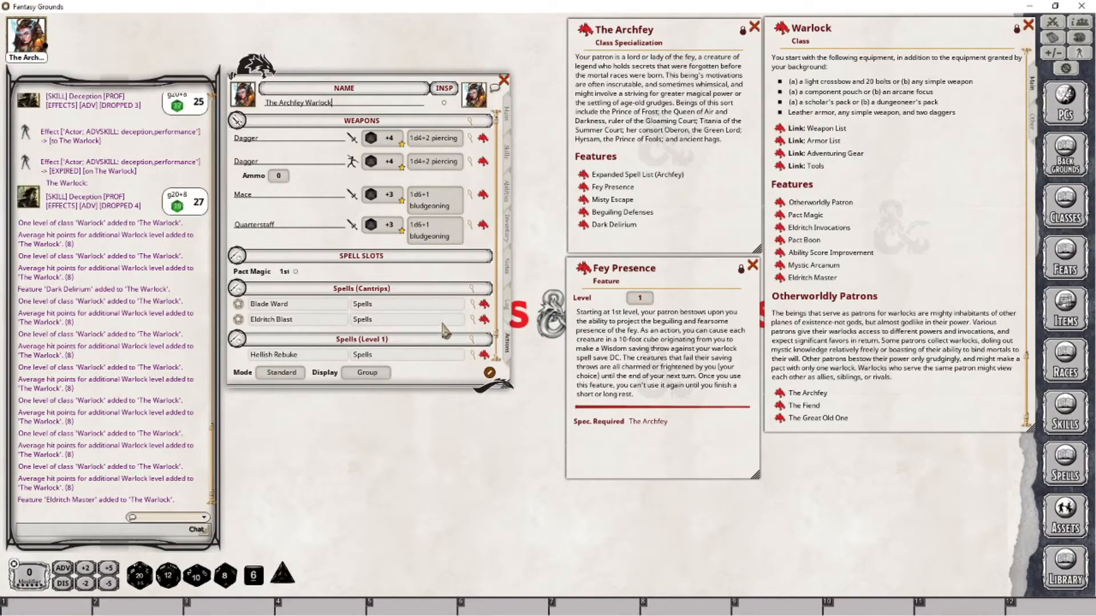
{"action": "scroll", "coordinate": [434, 334], "scroll_direction": "down", "scroll_amount": 1}
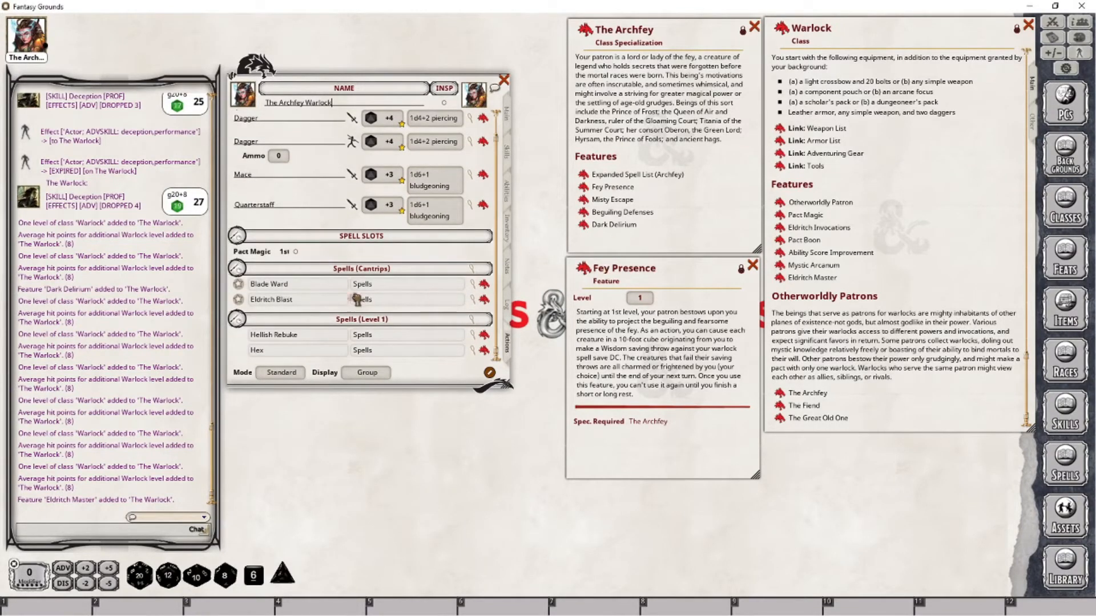
{"action": "left_click_drag", "start_coordinate": [356, 299], "coordinate": [360, 296]}
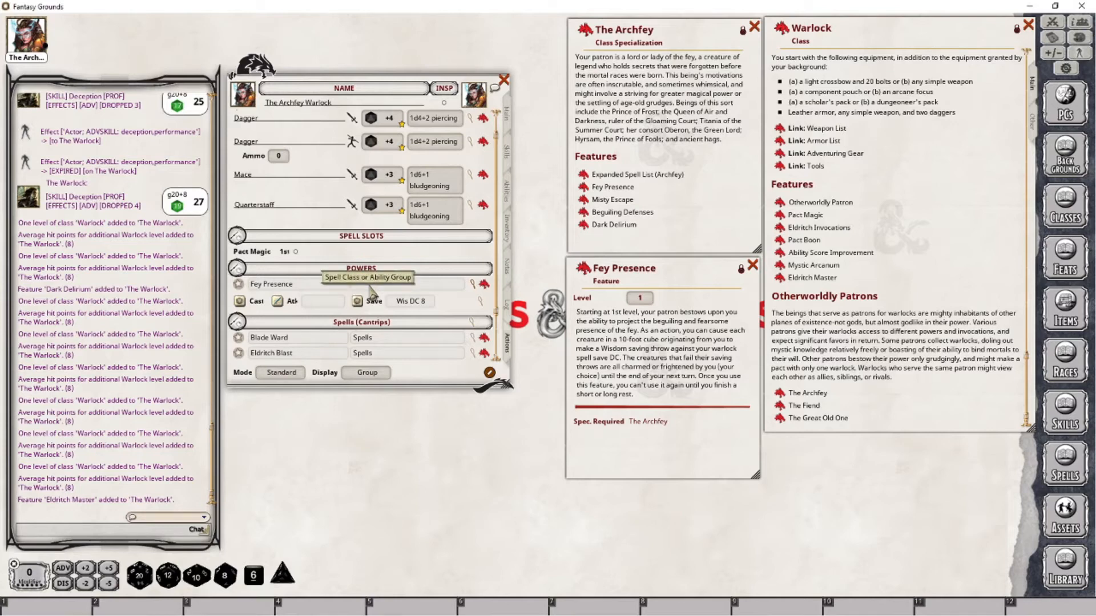
{"action": "type", "text": "The Archfey"}
{"action": "key", "text": "Tab"}
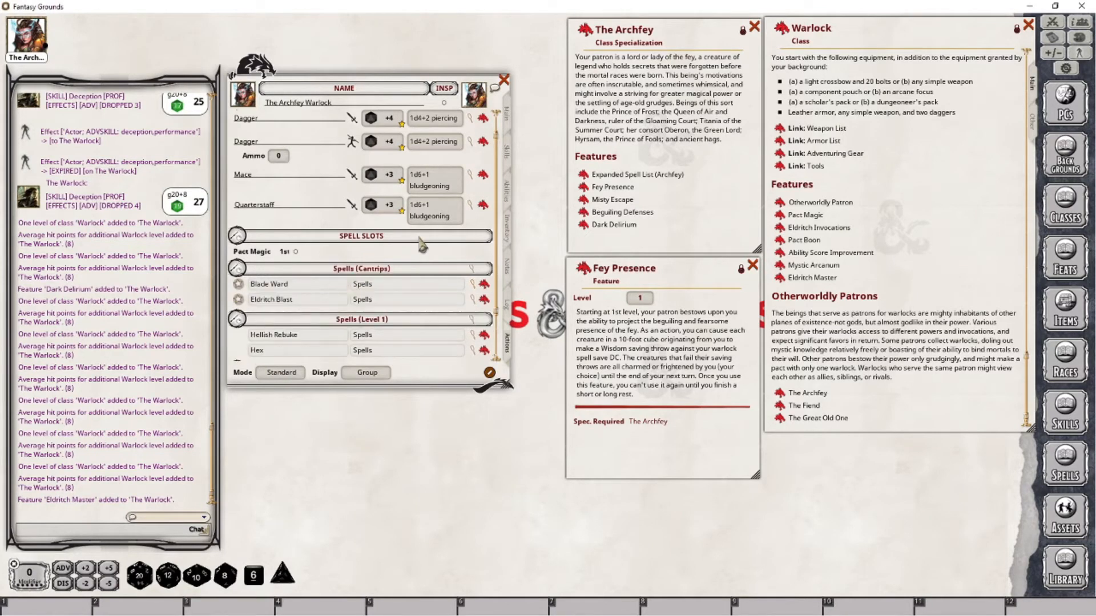
{"action": "scroll", "coordinate": [398, 318], "scroll_direction": "down", "scroll_amount": 2}
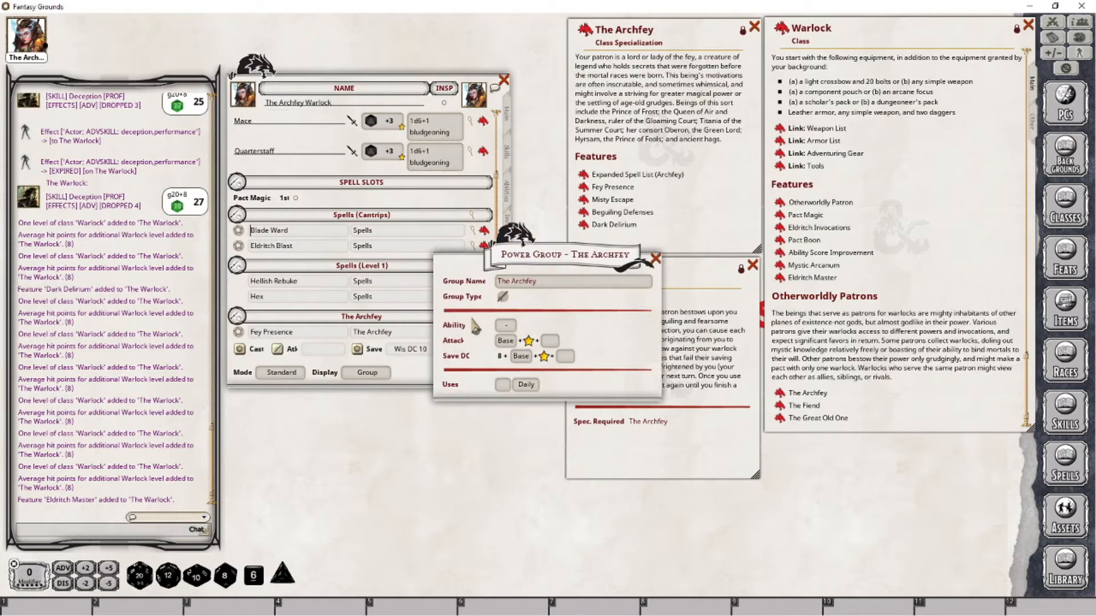
Set the ability of The Archfey power group to Cha.
{"action": "left_click", "coordinate": [479, 317]}
{"action": "left_click_drag", "start_coordinate": [531, 264], "coordinate": [384, 372]}
{"action": "left_click", "coordinate": [360, 435]}
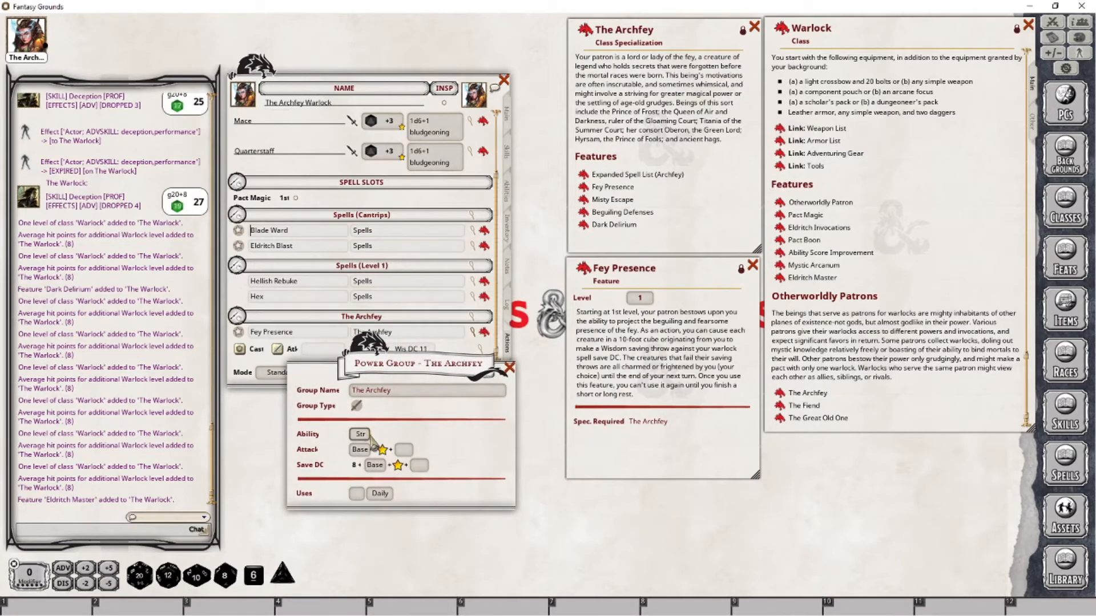
{"action": "left_click", "coordinate": [361, 434]}
{"action": "left_click", "coordinate": [368, 435]}
{"action": "left_click", "coordinate": [368, 435]}
{"action": "left_click", "coordinate": [368, 435]}
{"action": "left_click", "coordinate": [369, 435]}
Set both the attack and save DC base of The Archfey power group to Cha.
{"action": "left_click", "coordinate": [361, 449]}
{"action": "left_click", "coordinate": [361, 449]}
{"action": "left_click", "coordinate": [360, 449]}
{"action": "left_click", "coordinate": [361, 449]}
{"action": "left_click", "coordinate": [361, 449]}
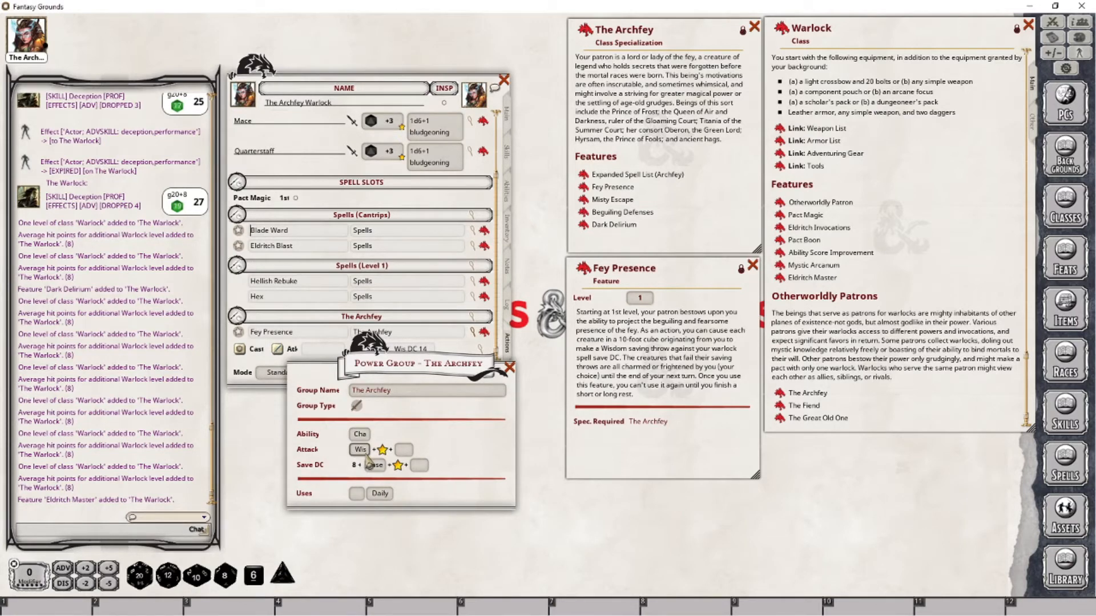
{"action": "left_click", "coordinate": [365, 454]}
{"action": "left_click", "coordinate": [374, 465]}
{"action": "left_click", "coordinate": [374, 465]}
{"action": "left_click", "coordinate": [374, 466]}
{"action": "left_click", "coordinate": [375, 467]}
{"action": "left_click", "coordinate": [376, 466]}
{"action": "left_click", "coordinate": [376, 466]}
Limit The Archfey power group to 1 use per Rest and close its settings.
{"action": "type", "text": "1"}
{"action": "left_click", "coordinate": [380, 495]}
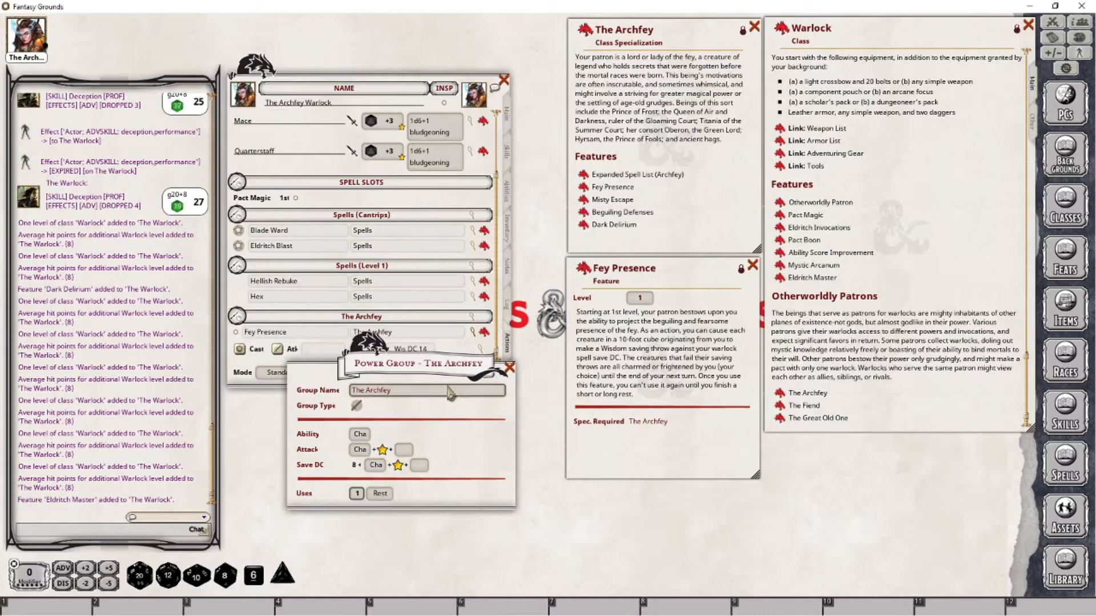
{"action": "left_click", "coordinate": [510, 368]}
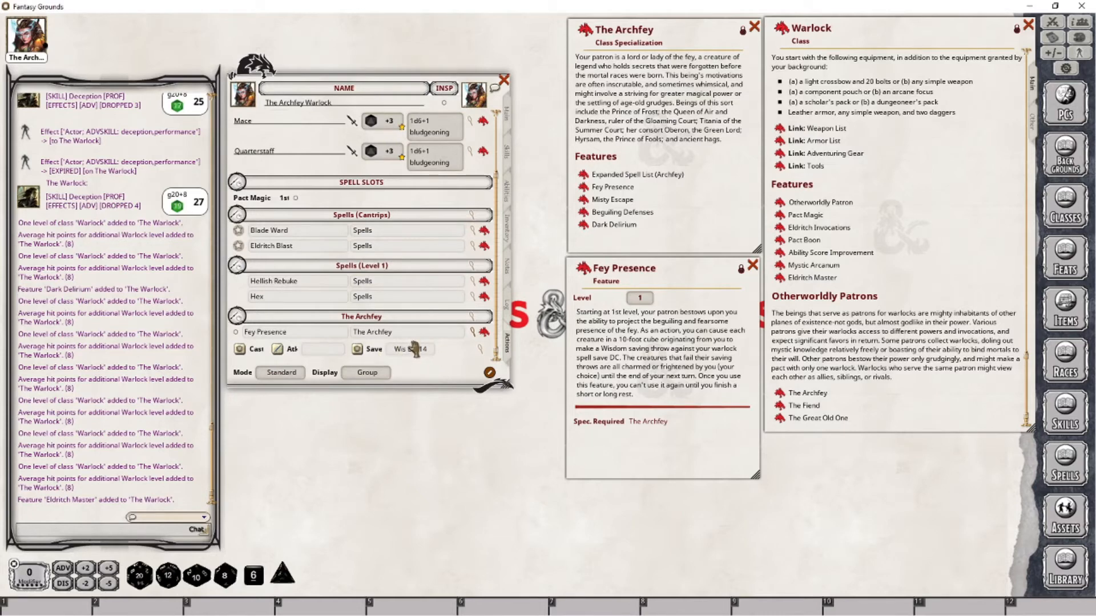
Review Fey Presence's attack and save settings and The Archfey power group's settings.
{"action": "left_click", "coordinate": [480, 349]}
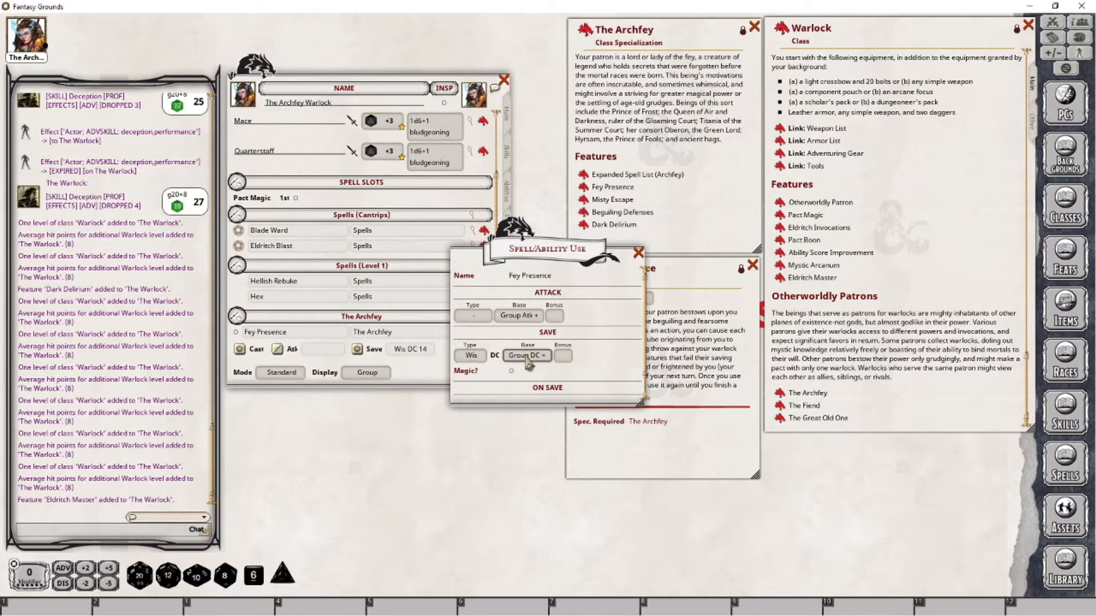
{"action": "left_click", "coordinate": [638, 255]}
{"action": "left_click", "coordinate": [472, 318]}
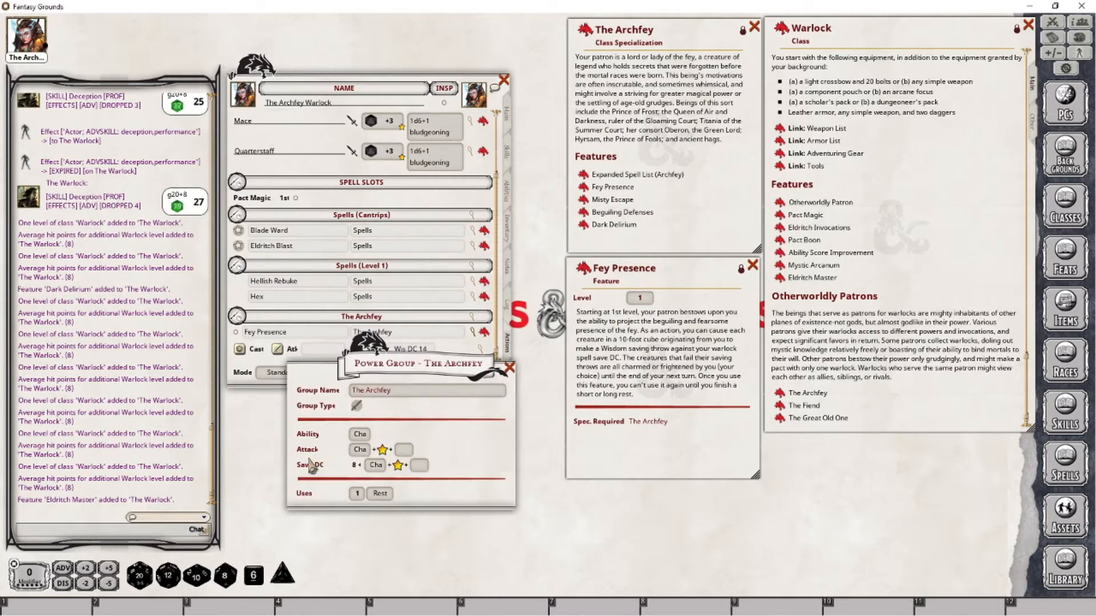
{"action": "left_click", "coordinate": [509, 367]}
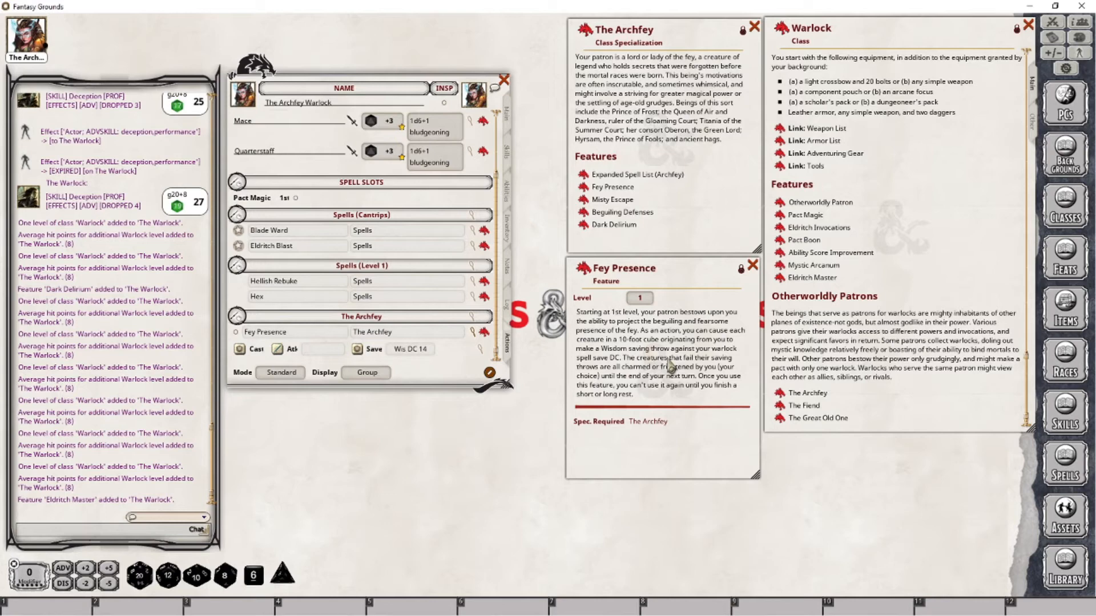
Expend Fey Presence's use, switch the actions to Combat mode and restore the power with a short rest.
{"action": "left_click", "coordinate": [237, 333]}
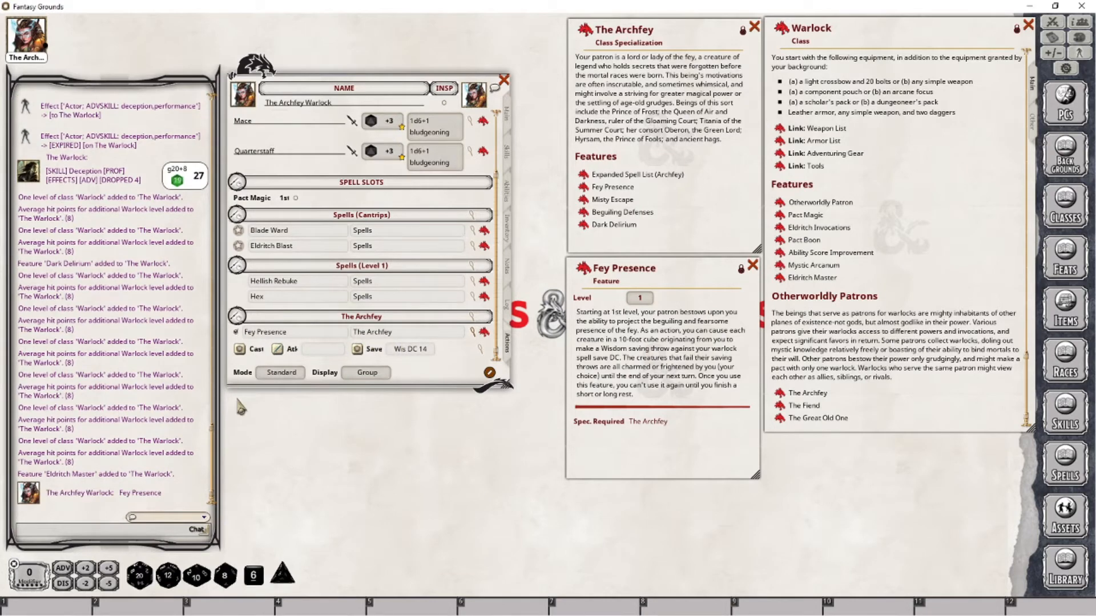
{"action": "left_click", "coordinate": [239, 337]}
{"action": "left_click", "coordinate": [288, 374]}
{"action": "left_click", "coordinate": [291, 376]}
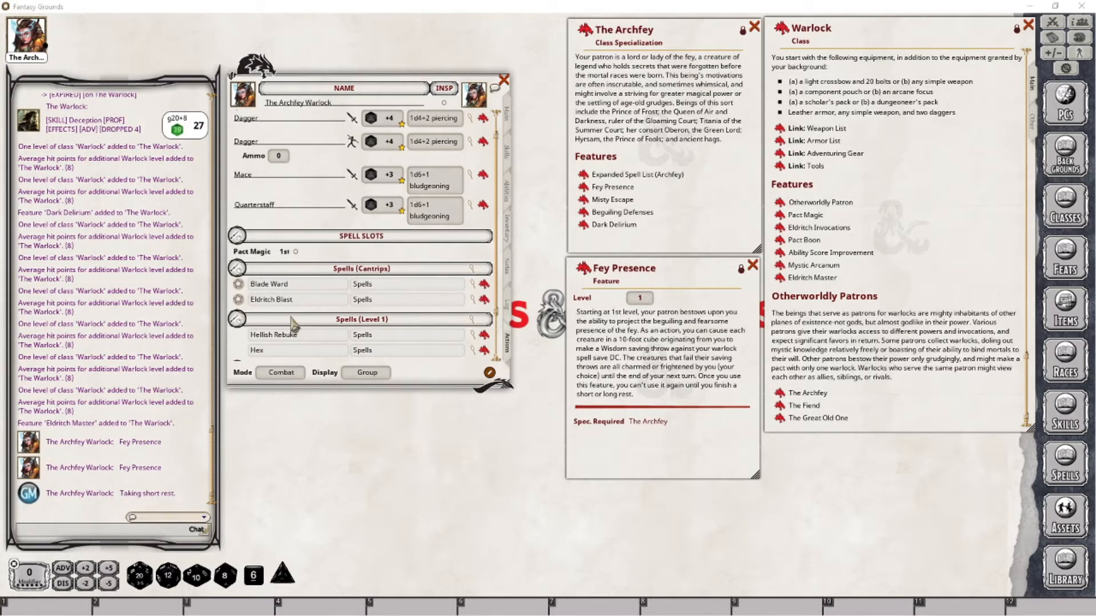
Expend Fey Presence again and restore it with a long rest.
{"action": "left_click", "coordinate": [380, 289]}
{"action": "scroll", "coordinate": [381, 289], "scroll_direction": "down", "scroll_amount": 3}
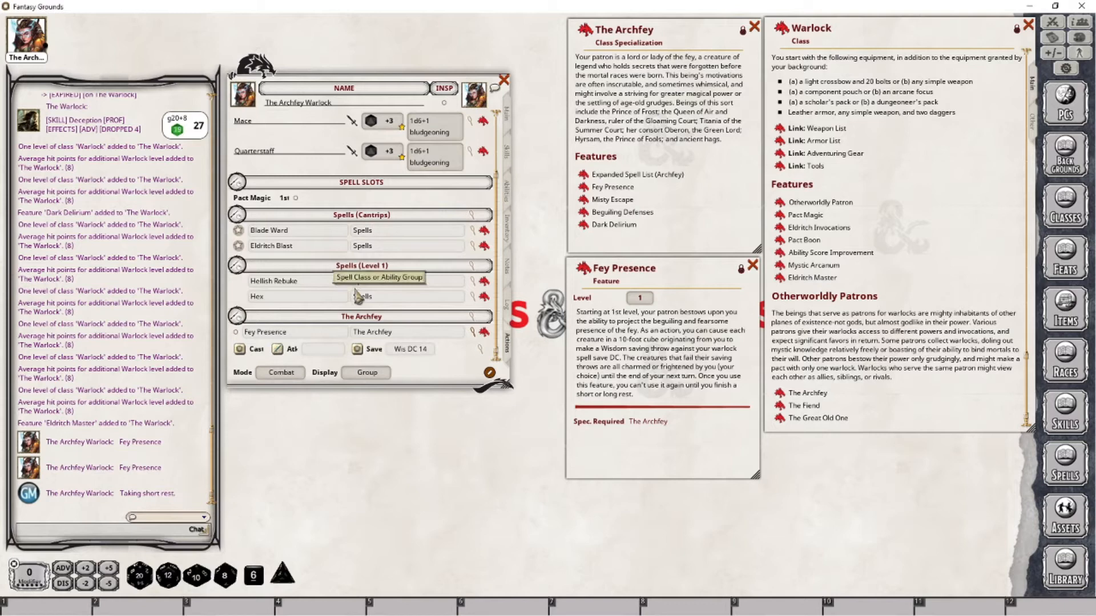
{"action": "left_click", "coordinate": [238, 333]}
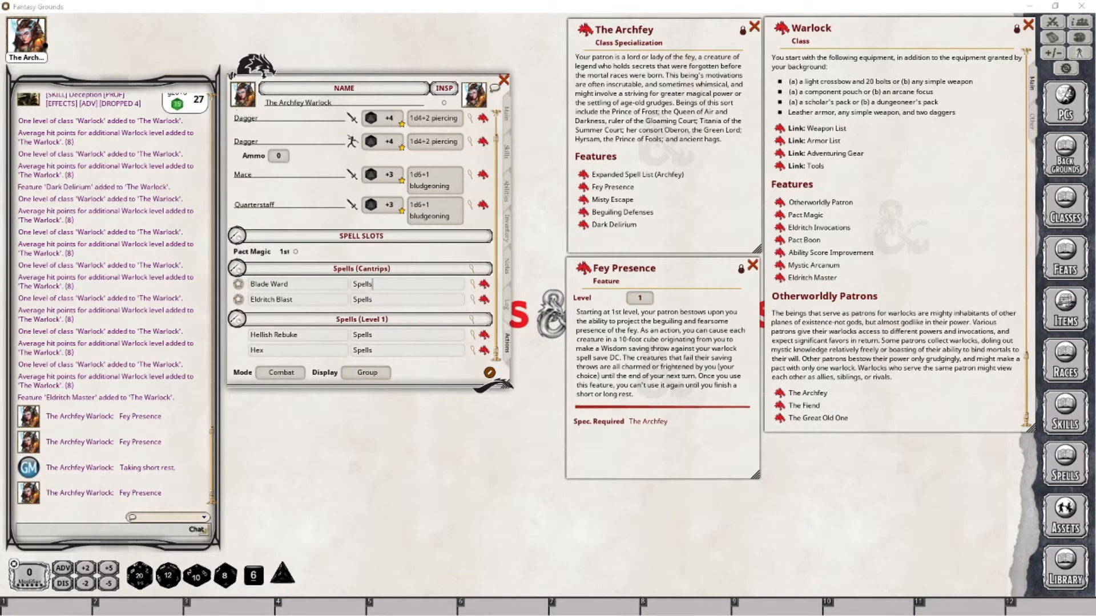
{"action": "left_click", "coordinate": [336, 282]}
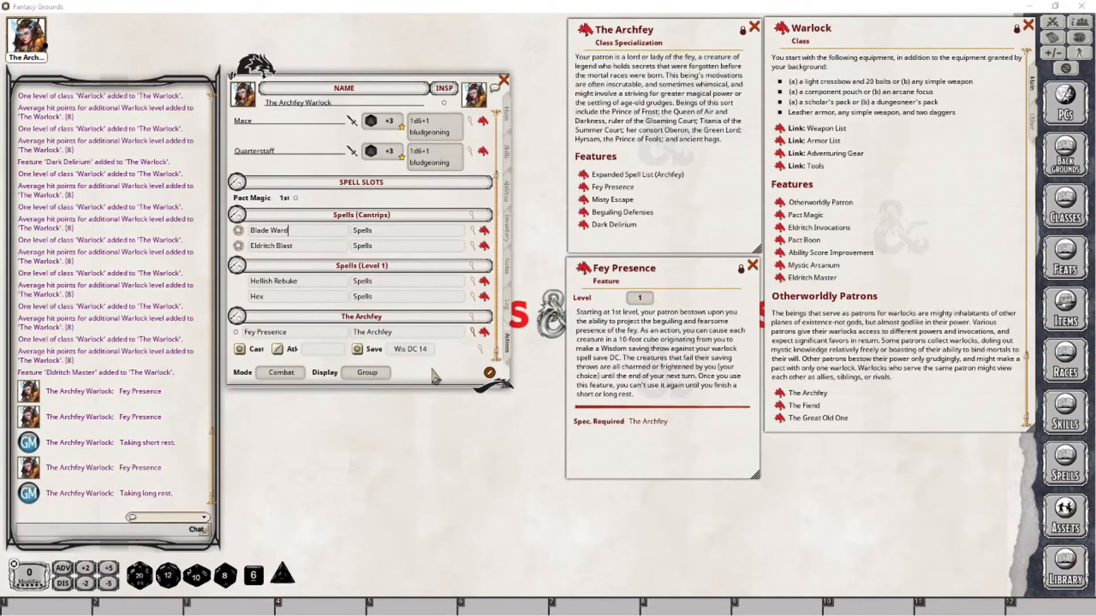
Add two effect actions to the Fey Presence power.
{"action": "right_click", "coordinate": [379, 347]}
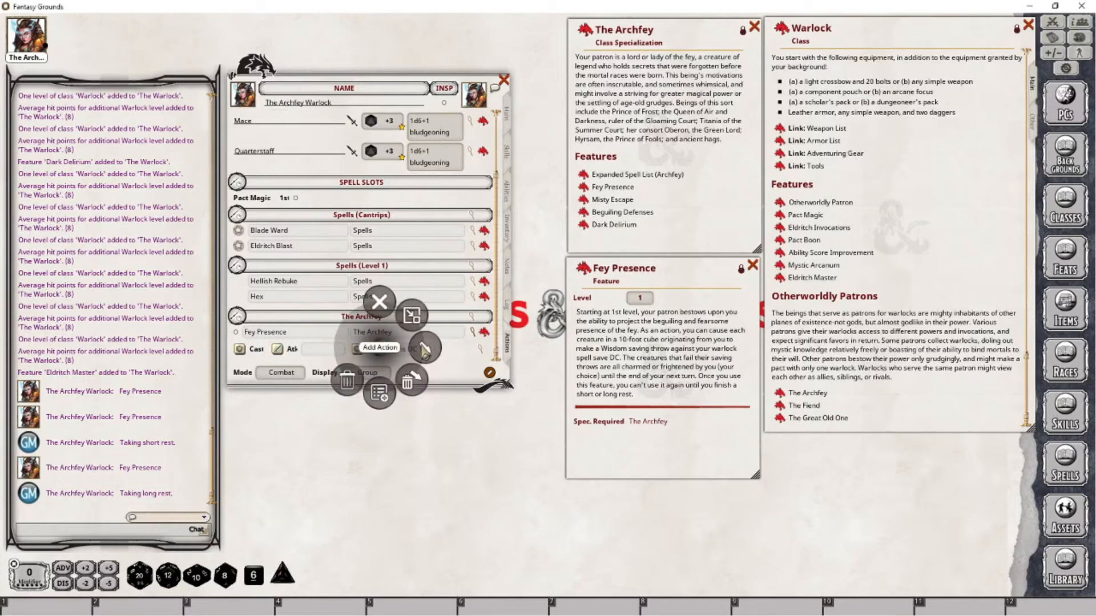
{"action": "left_click", "coordinate": [425, 349]}
{"action": "left_click", "coordinate": [433, 395]}
{"action": "scroll", "coordinate": [399, 334], "scroll_direction": "down", "scroll_amount": 1}
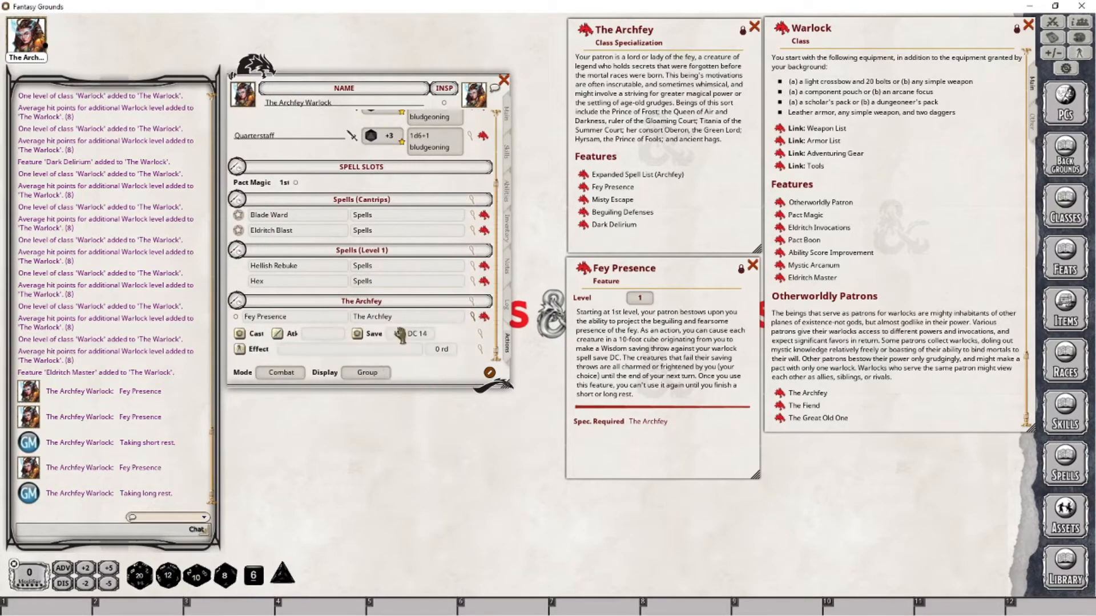
{"action": "right_click", "coordinate": [401, 344]}
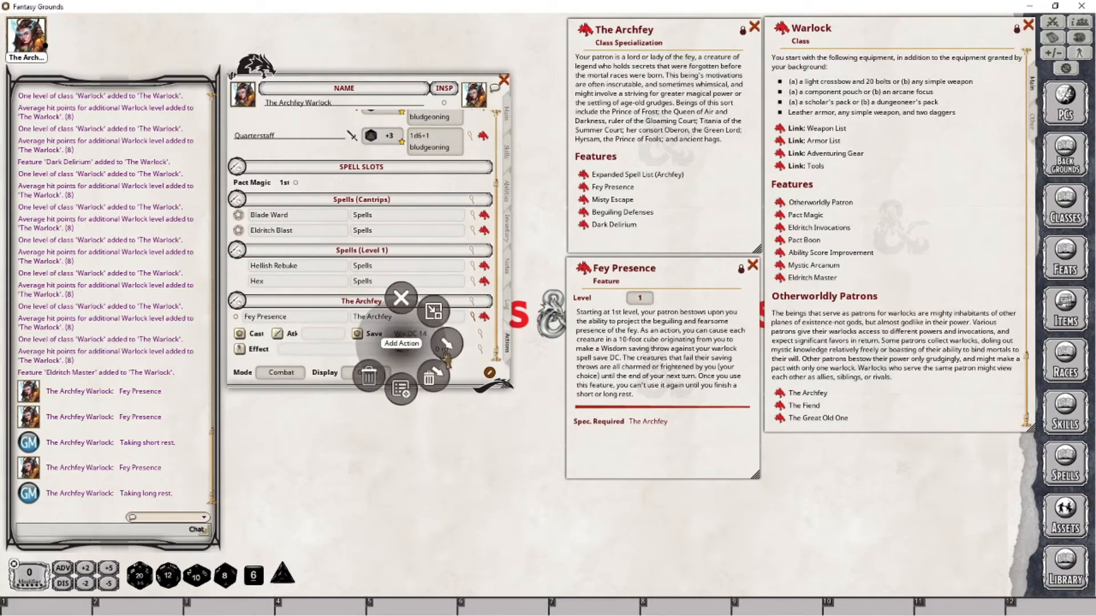
{"action": "left_click", "coordinate": [447, 344]}
{"action": "left_click", "coordinate": [437, 392]}
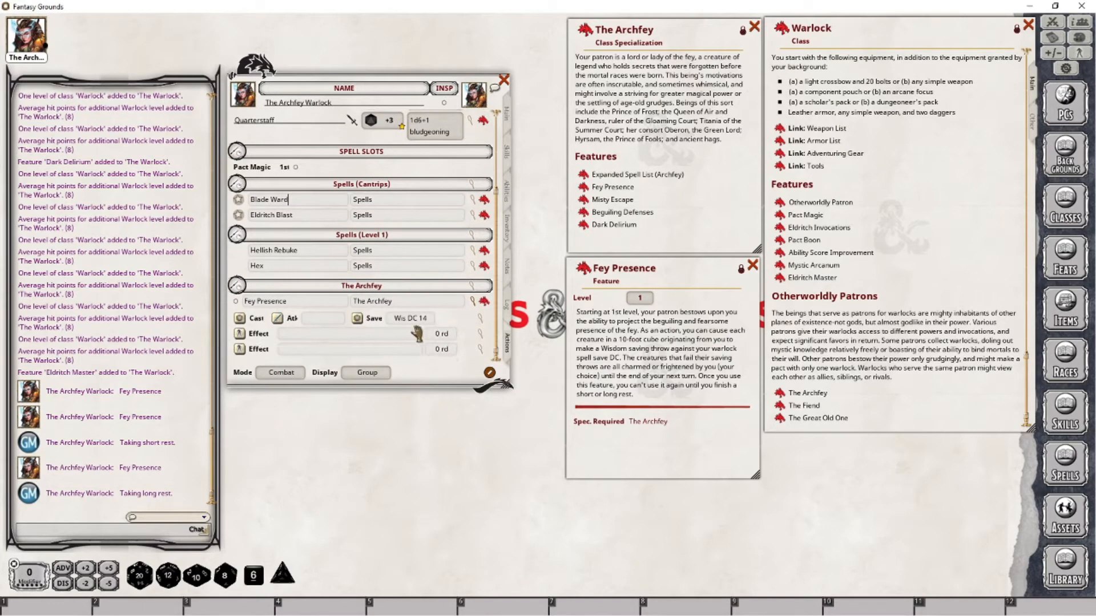
Set Fey Presence's first effect to "Fey Presence; Charmed" with a duration of 1 round.
{"action": "left_click", "coordinate": [480, 333]}
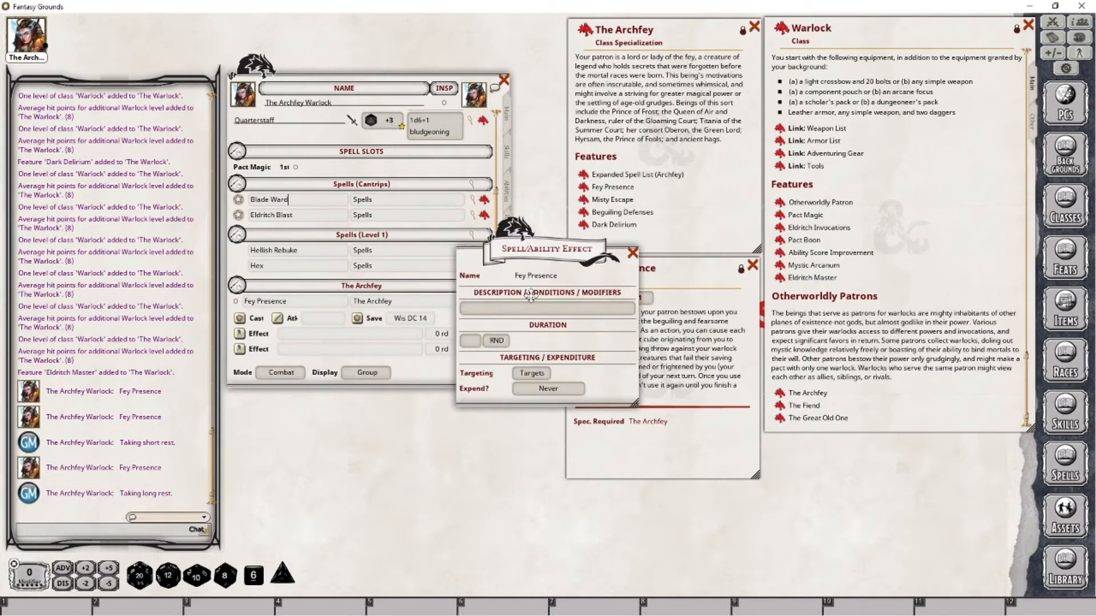
{"action": "left_click_drag", "start_coordinate": [530, 295], "coordinate": [464, 458]}
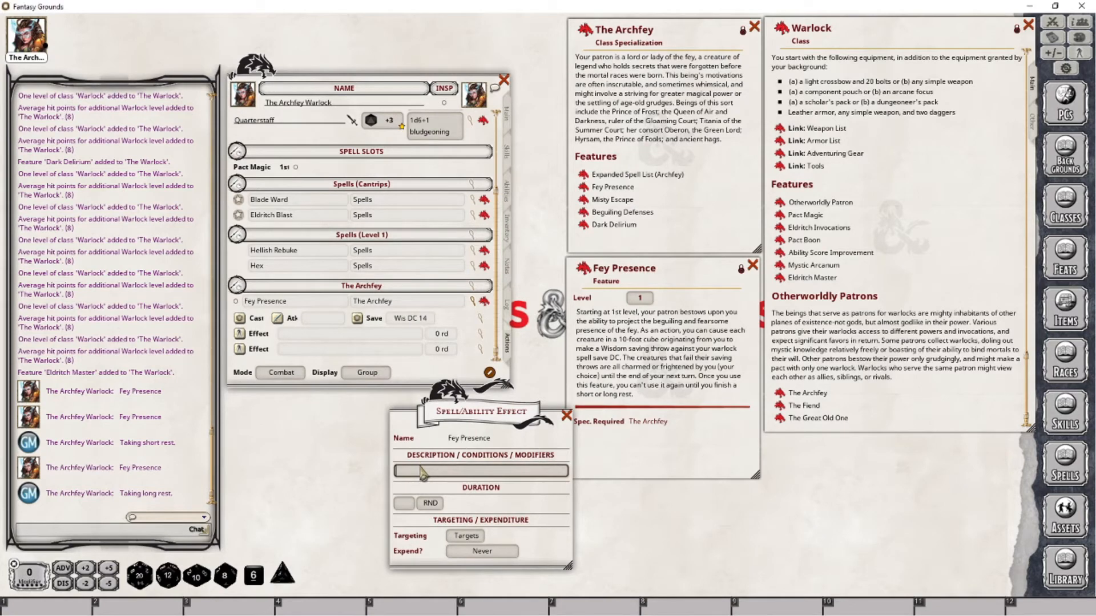
{"action": "type", "text": "Fey"}
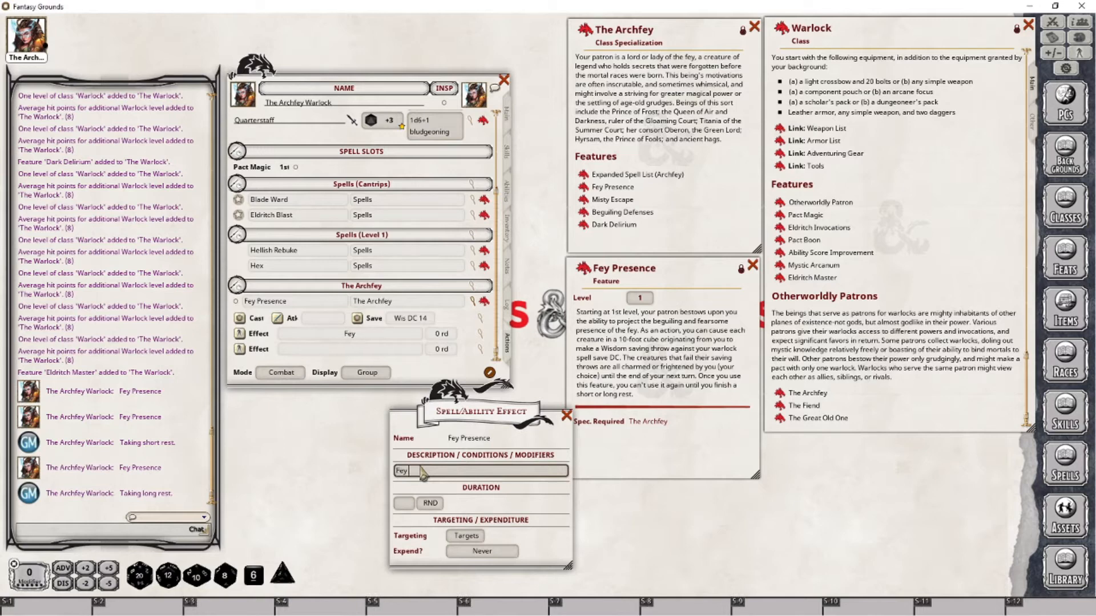
{"action": "type", "text": " Presence"}
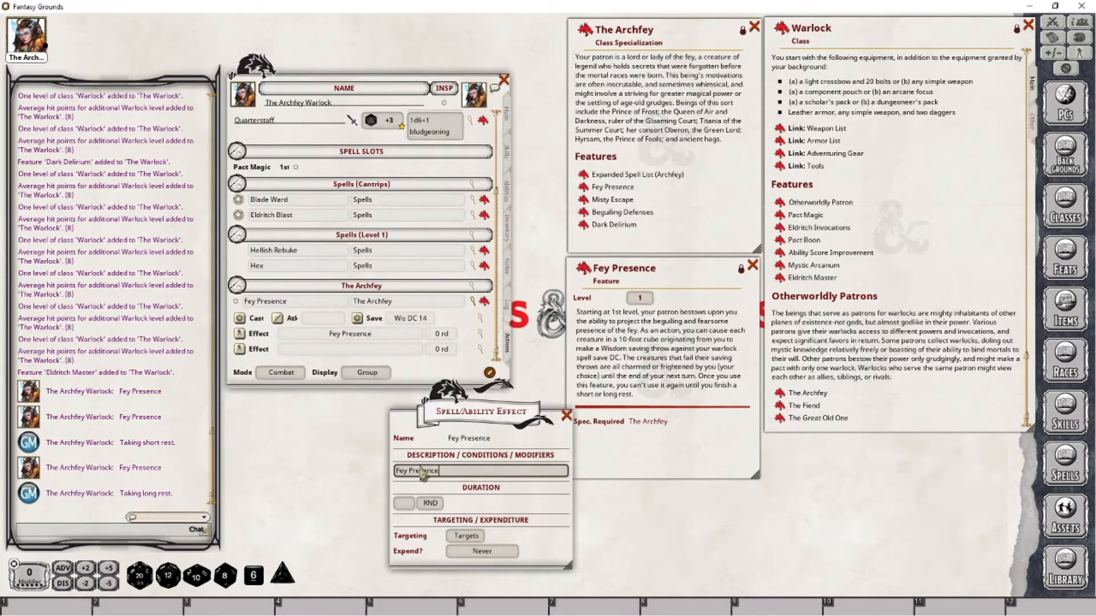
{"action": "type", "text": "; "}
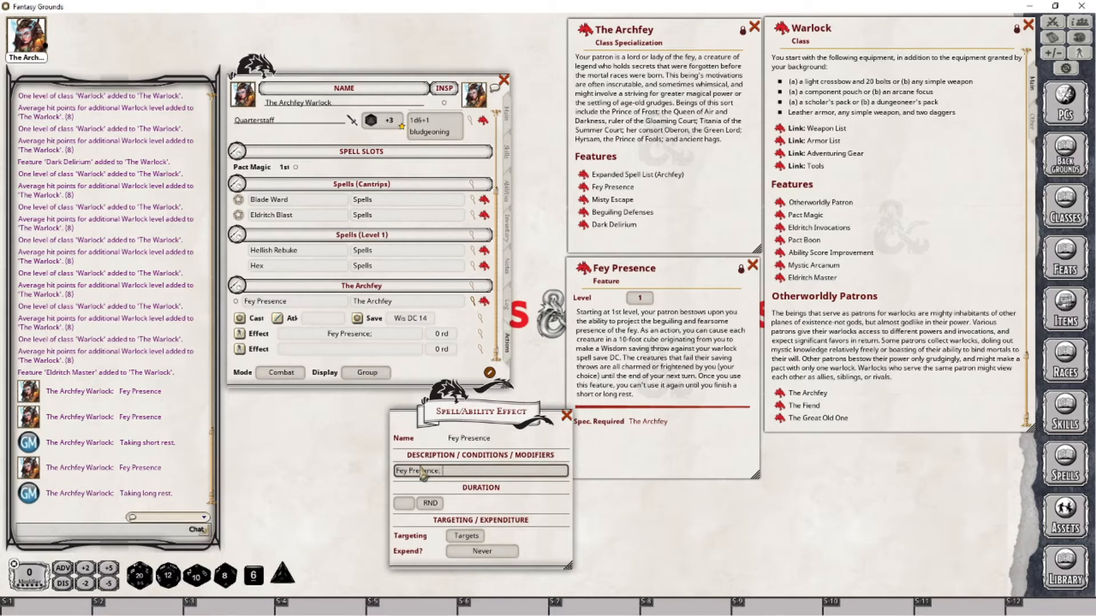
{"action": "type", "text": "Char"}
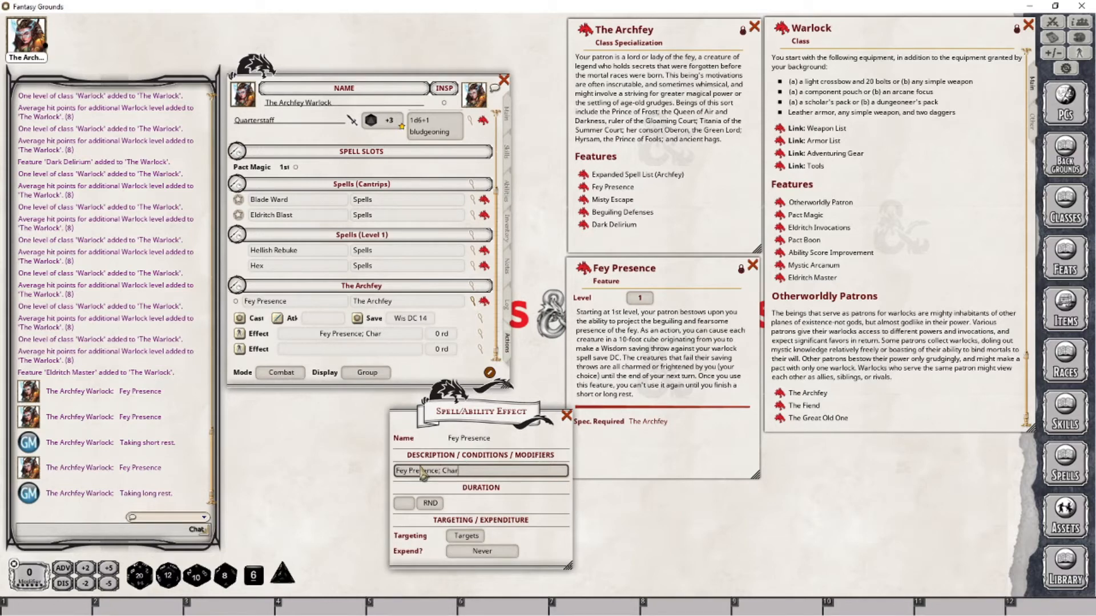
{"action": "type", "text": "med"}
{"action": "left_click", "coordinate": [411, 506]}
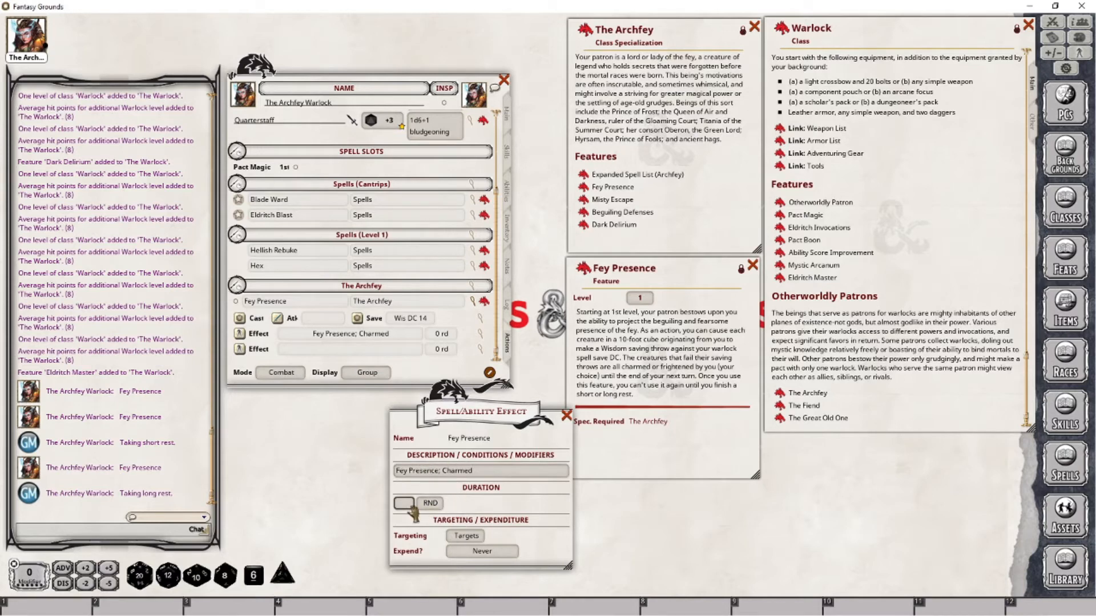
{"action": "type", "text": "1"}
{"action": "left_click", "coordinate": [429, 505]}
{"action": "left_click", "coordinate": [566, 416]}
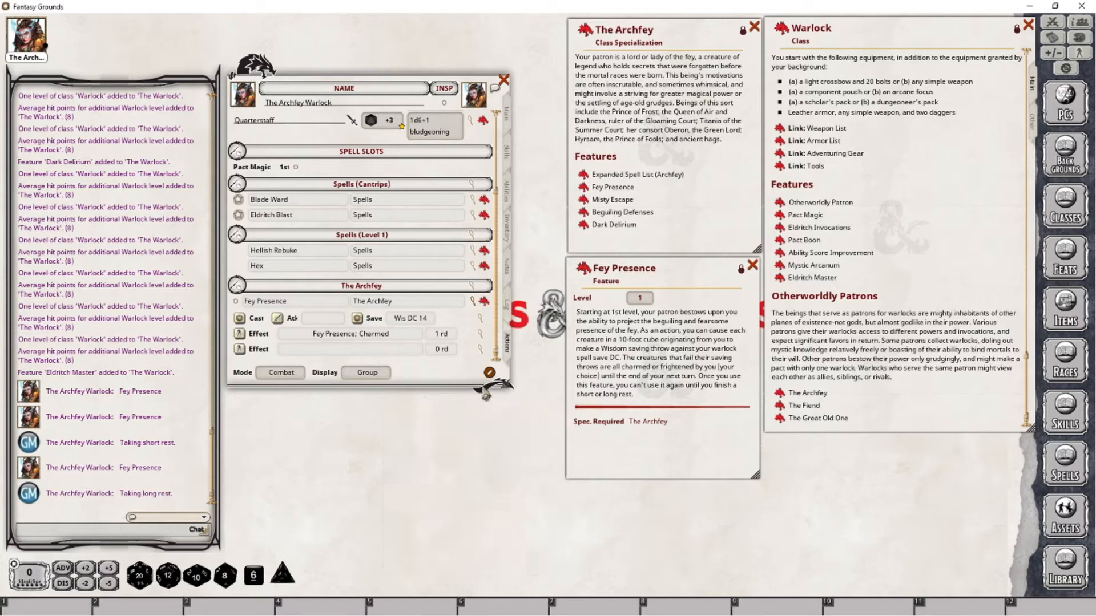
Correct the first Fey Presence effect's description to the lowercase condition, "Fey Presence; charmed".
{"action": "left_click", "coordinate": [479, 349]}
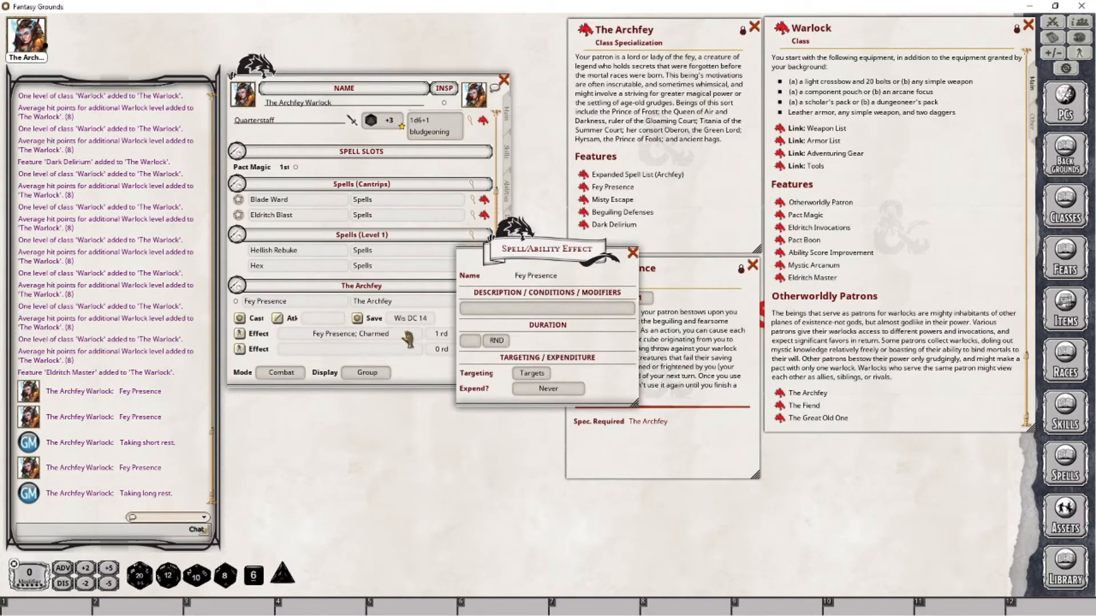
{"action": "left_click", "coordinate": [437, 341]}
{"action": "left_click", "coordinate": [481, 338]}
{"action": "left_click", "coordinate": [446, 470]}
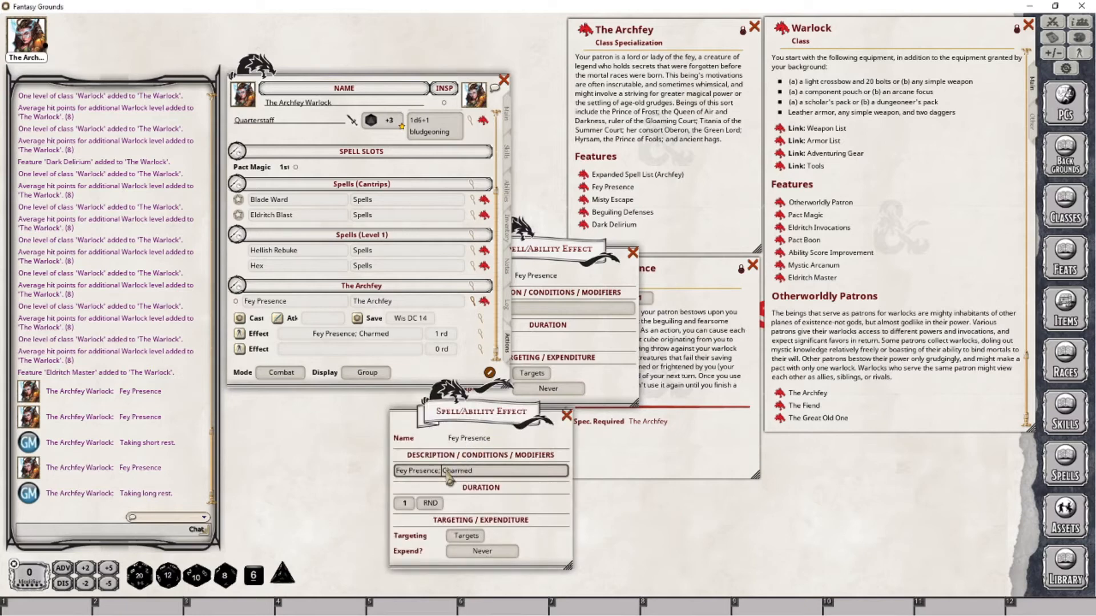
{"action": "key", "text": "BackSpace"}
{"action": "type", "text": "c"}
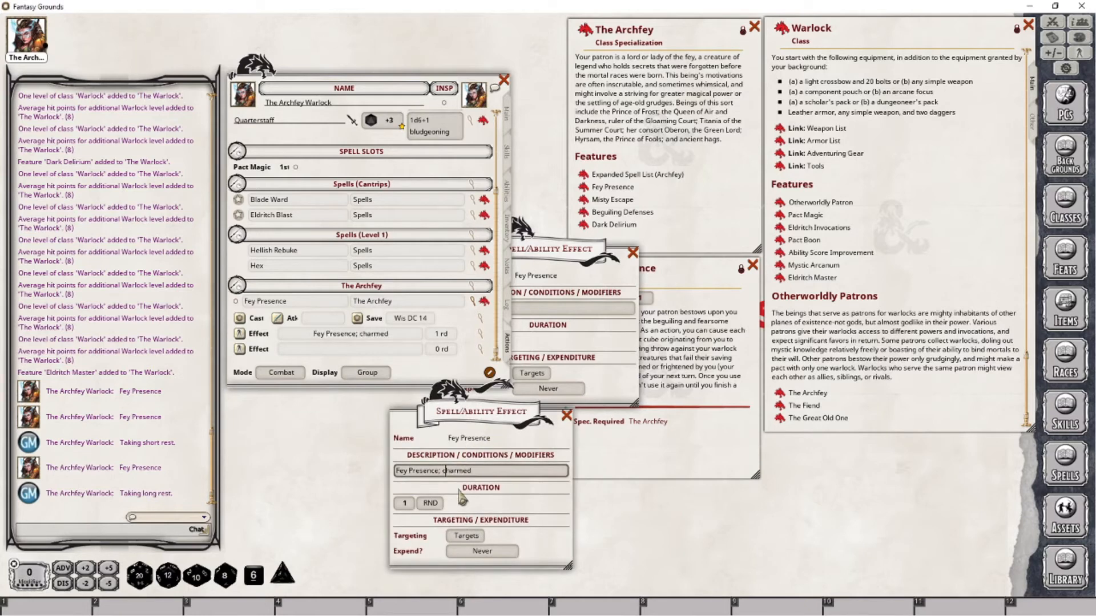
{"action": "left_click", "coordinate": [566, 416]}
Set Fey Presence's second effect to "Fey Presence; frightened" with a duration of 1 round.
{"action": "left_click_drag", "start_coordinate": [548, 258], "coordinate": [602, 351]}
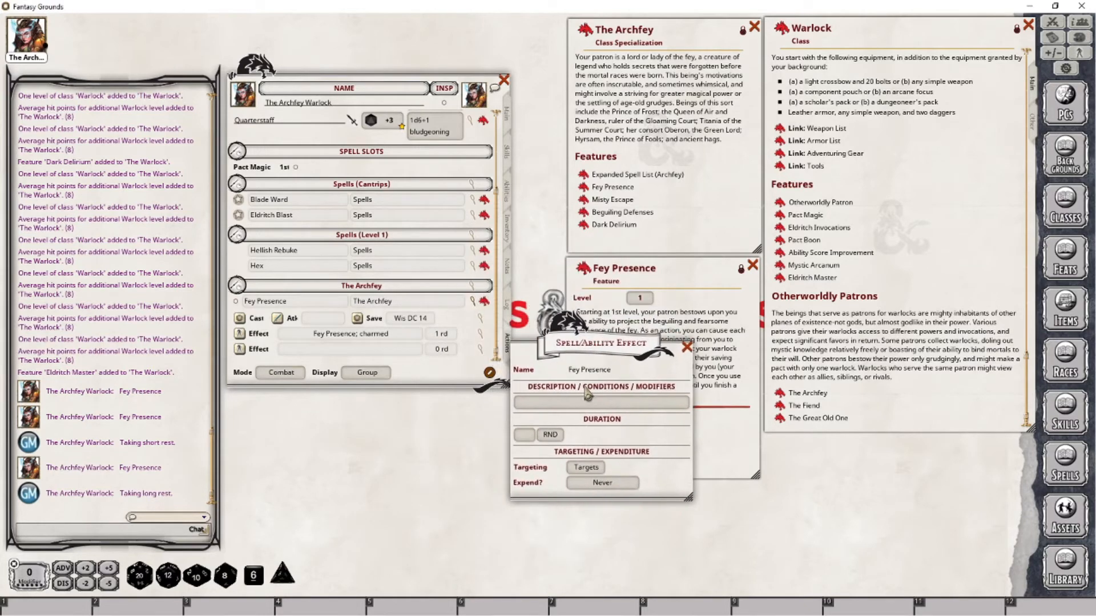
{"action": "left_click", "coordinate": [557, 404]}
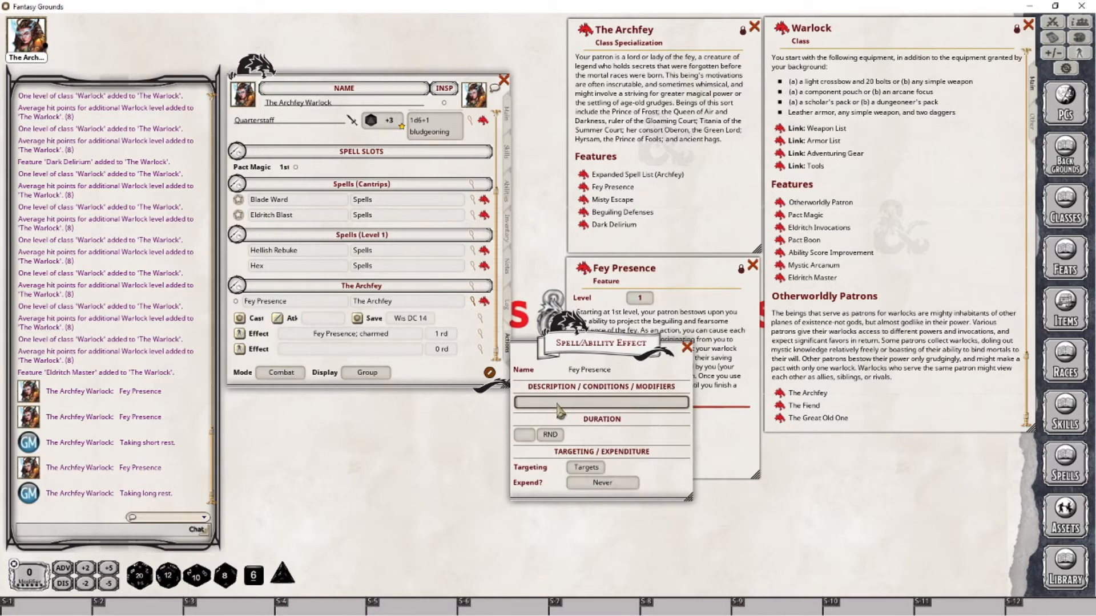
{"action": "type", "text": "Fey Pre"}
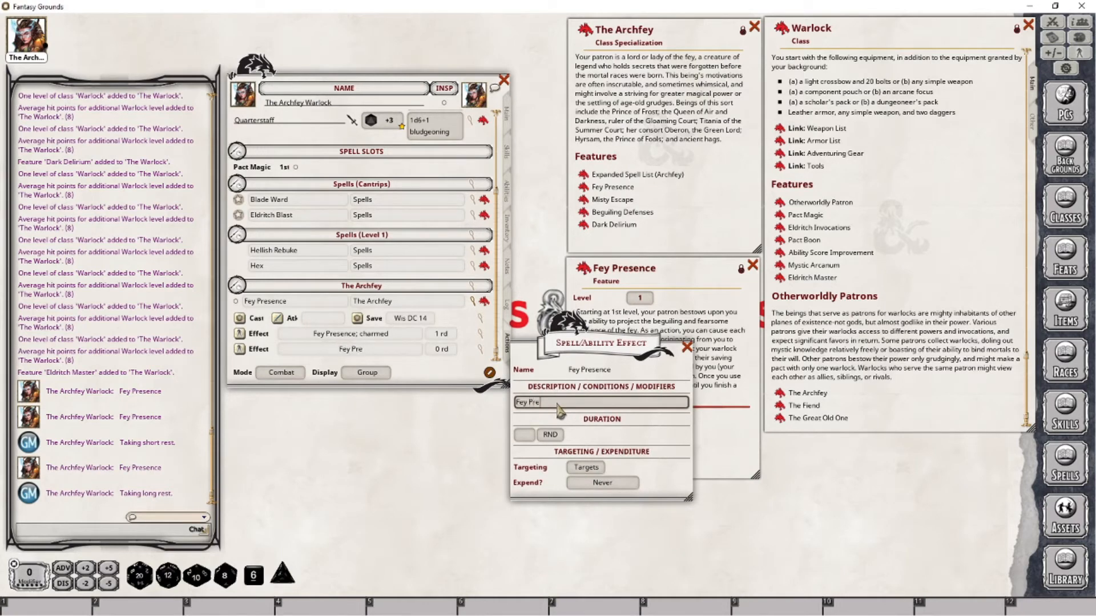
{"action": "type", "text": "sence; frightened"}
{"action": "key", "text": "Tab"}
{"action": "type", "text": "1"}
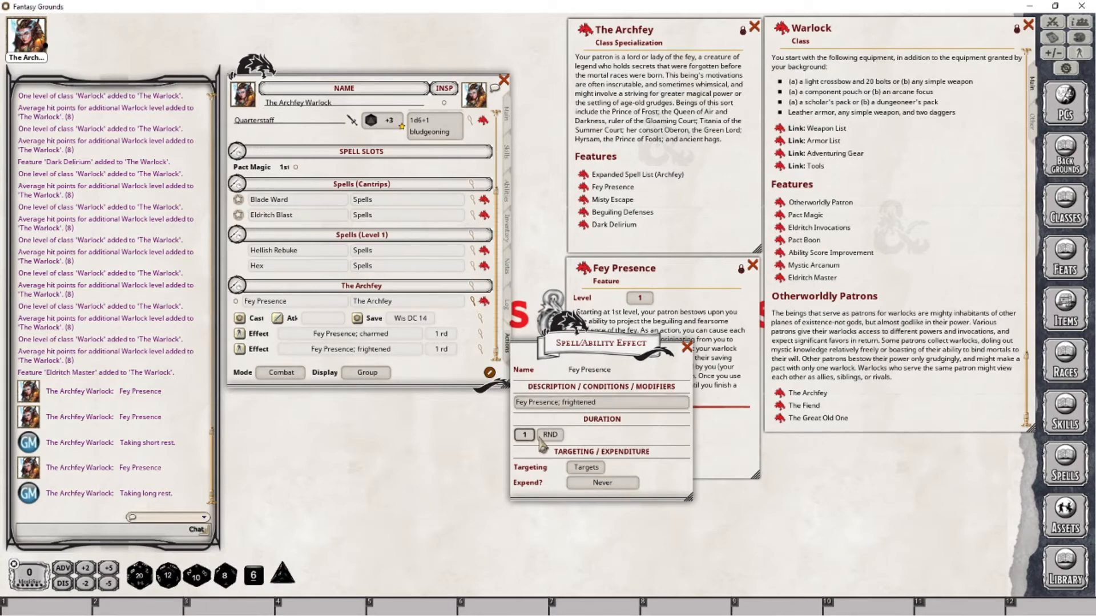
{"action": "left_click", "coordinate": [687, 347]}
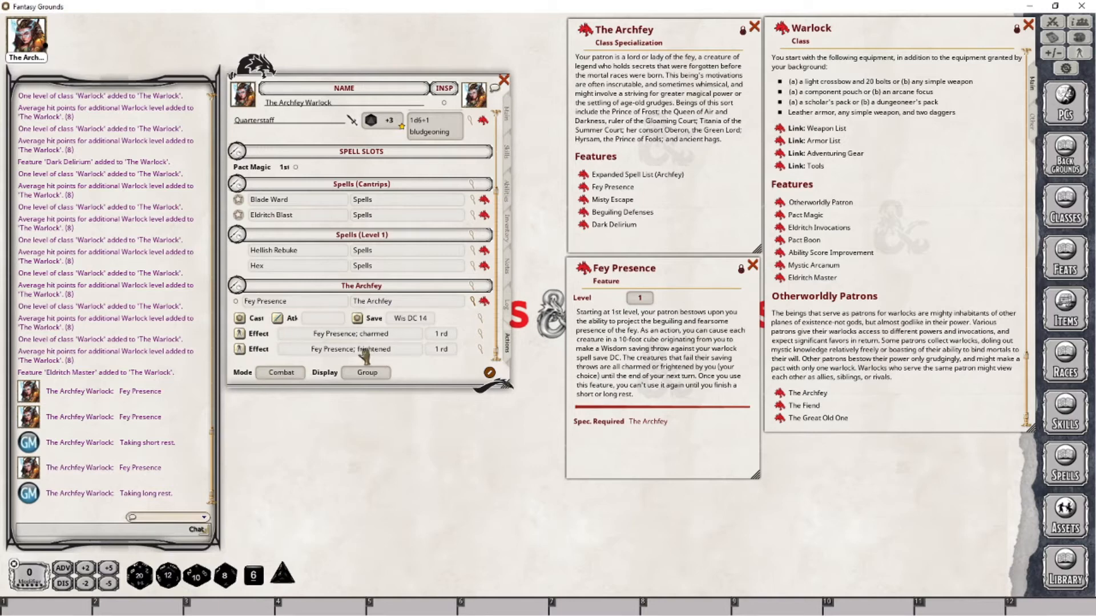
Roll Fey Presence's save without a target, and set the Ape as the warlock's target in the combat tracker.
{"action": "left_click", "coordinate": [359, 319]}
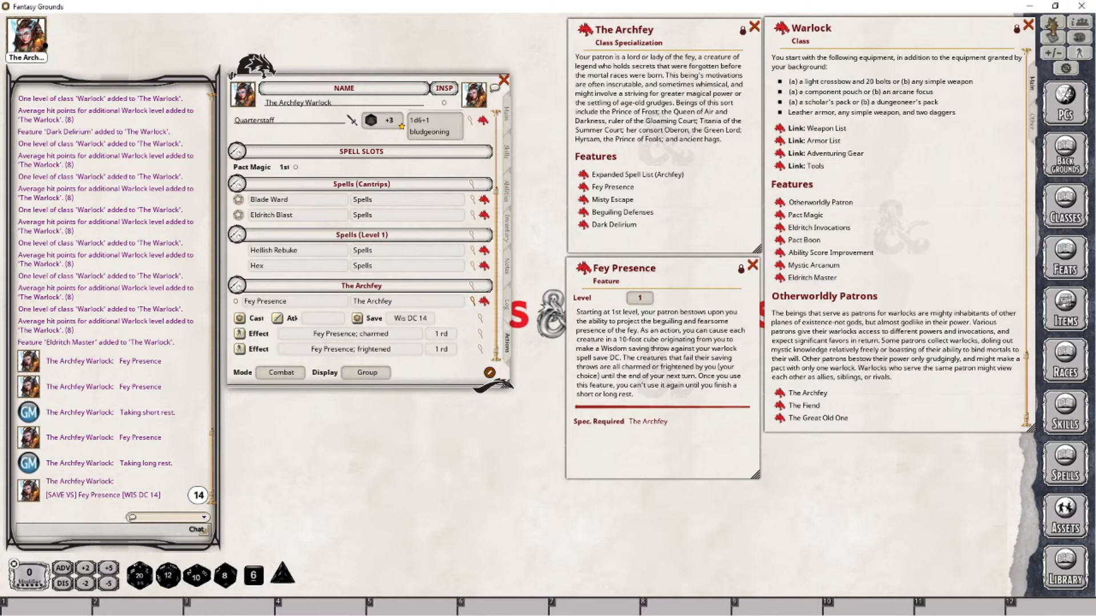
{"action": "left_click", "coordinate": [1054, 22]}
{"action": "left_click", "coordinate": [804, 117]}
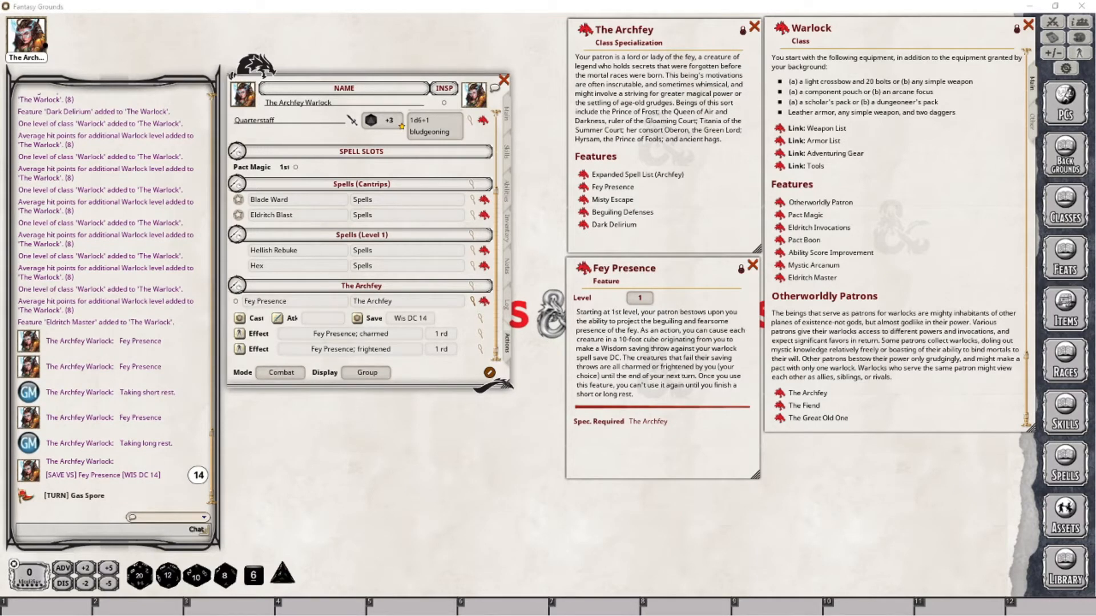
{"action": "left_click", "coordinate": [1053, 22]}
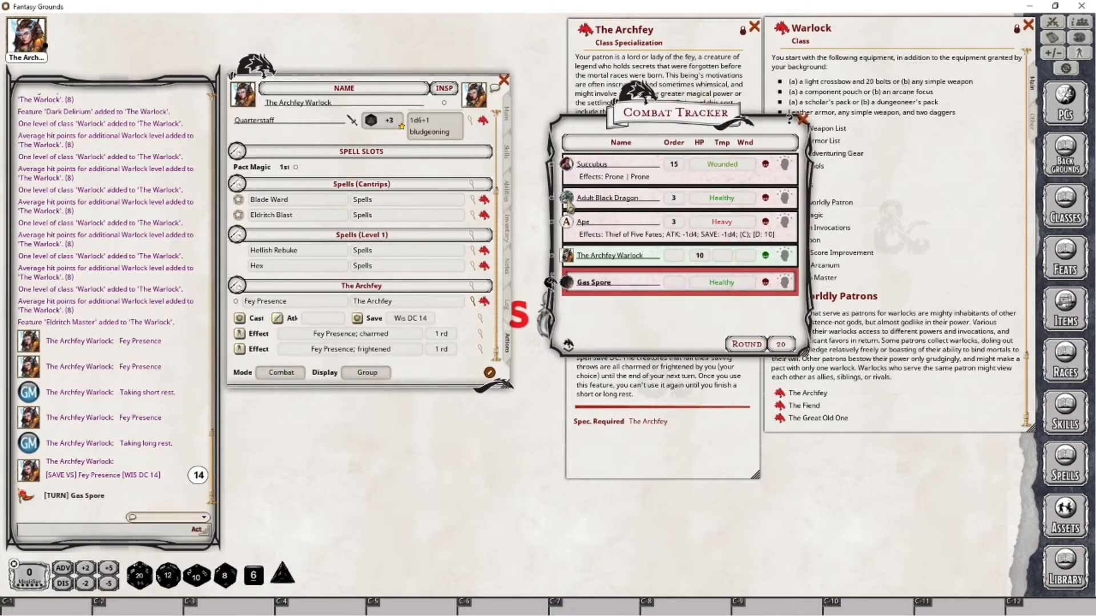
{"action": "left_click", "coordinate": [567, 224], "text": "ctrl"}
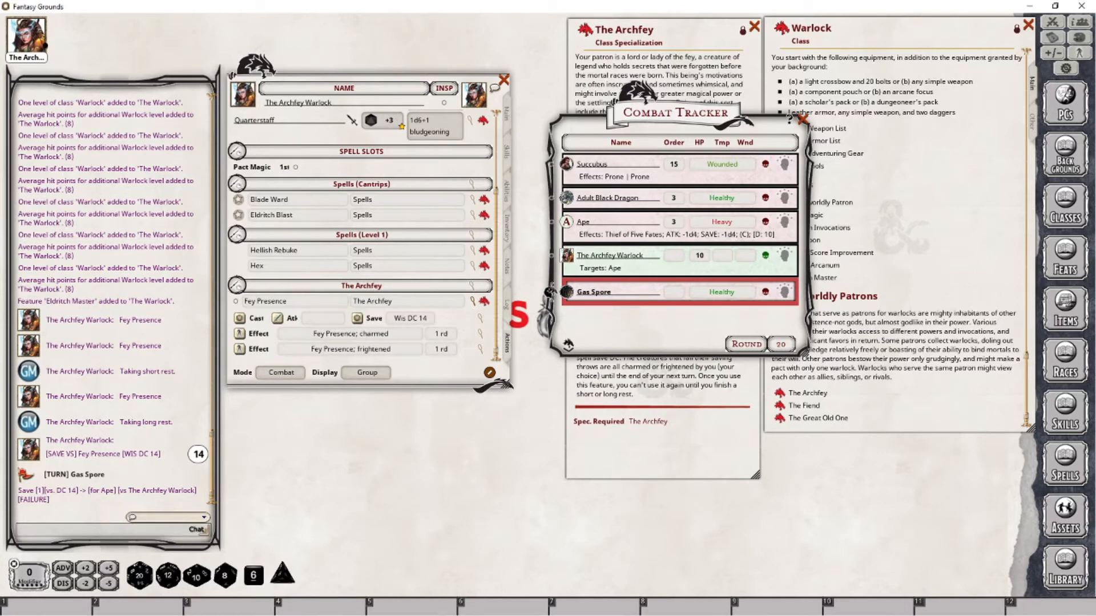
On The Archfey Warlock's turn, make the Ape roll the Fey Presence save and apply the charmed effect to it.
{"action": "left_click", "coordinate": [567, 344]}
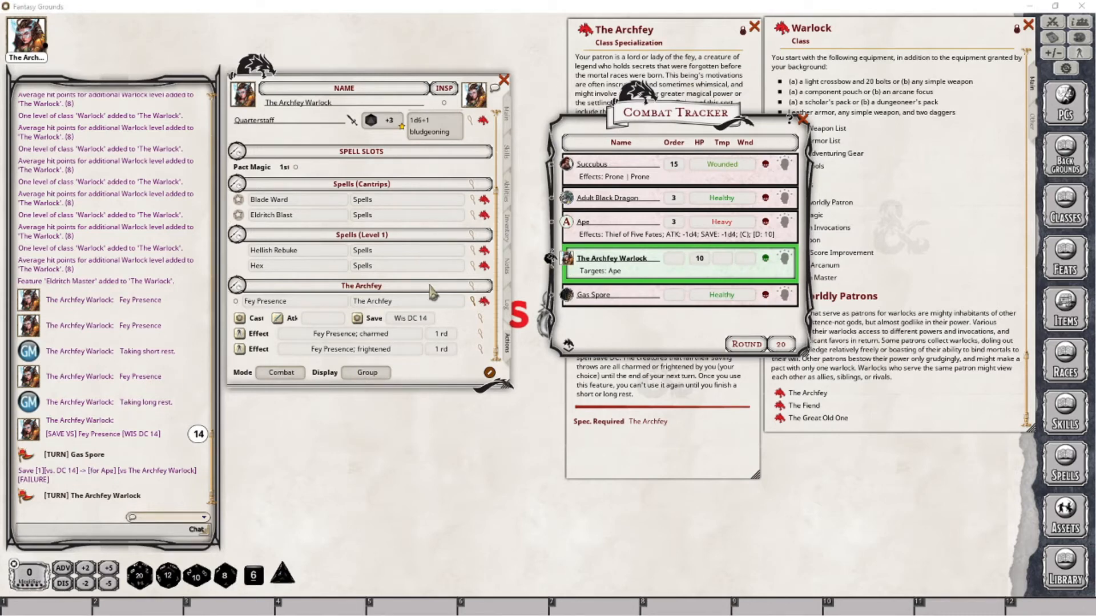
{"action": "left_click", "coordinate": [357, 318]}
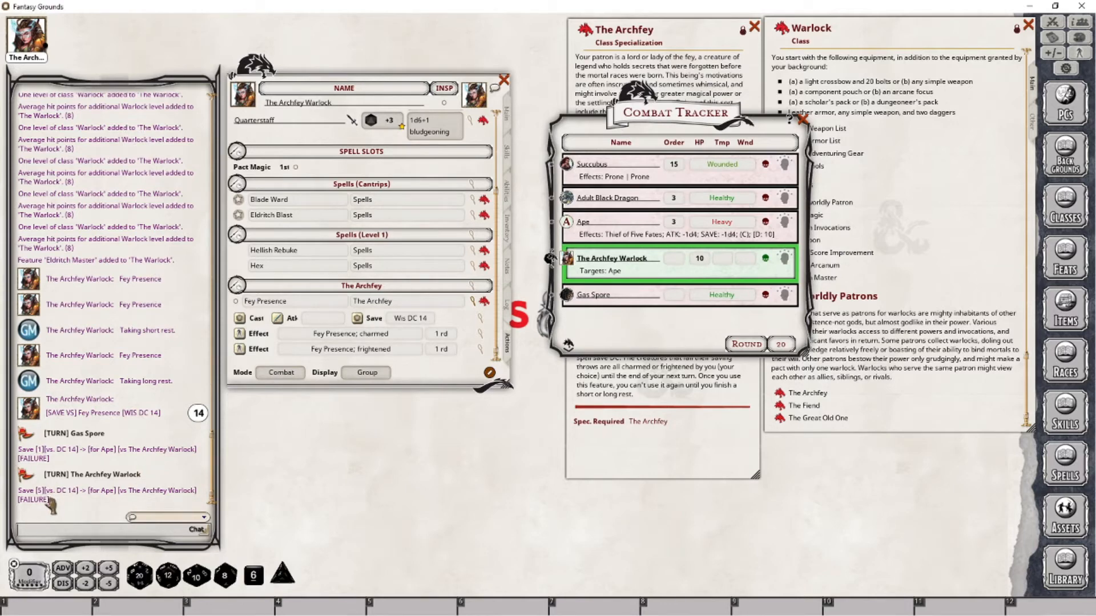
{"action": "left_click", "coordinate": [240, 334]}
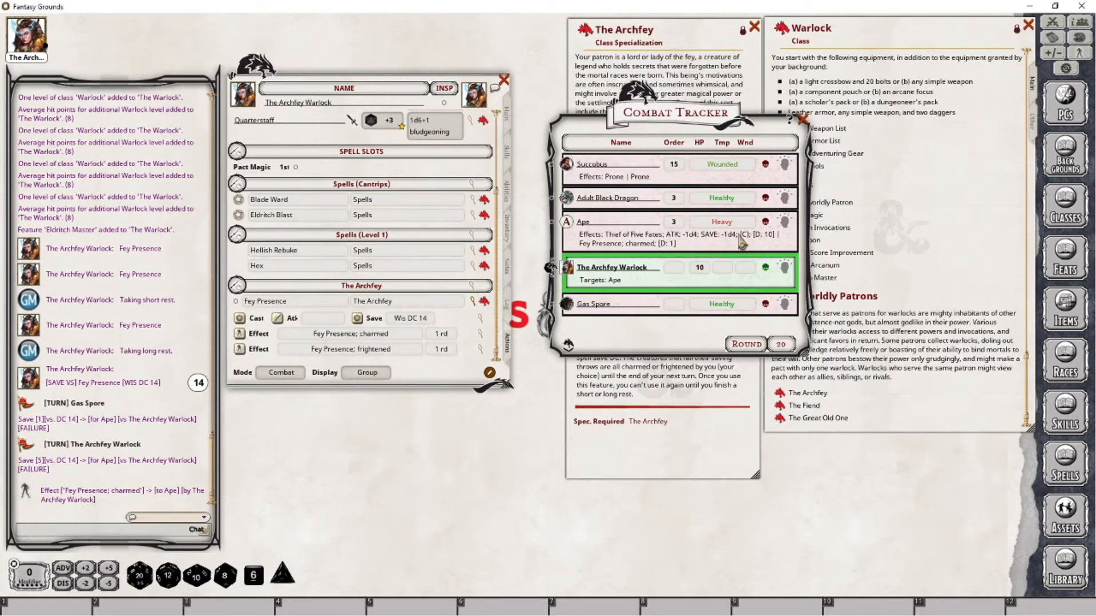
Remove the Thief of Five Fates effect from the Ape in the combat tracker, keeping "Fey Presence; charmed".
{"action": "left_click", "coordinate": [784, 224]}
{"action": "left_click", "coordinate": [776, 236]}
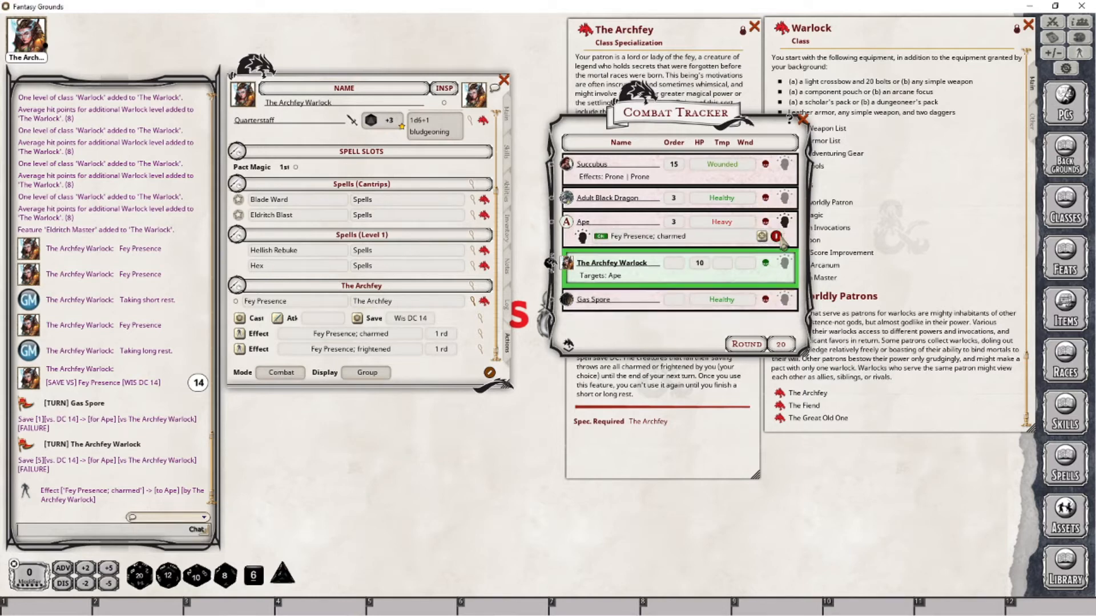
{"action": "left_click", "coordinate": [785, 226]}
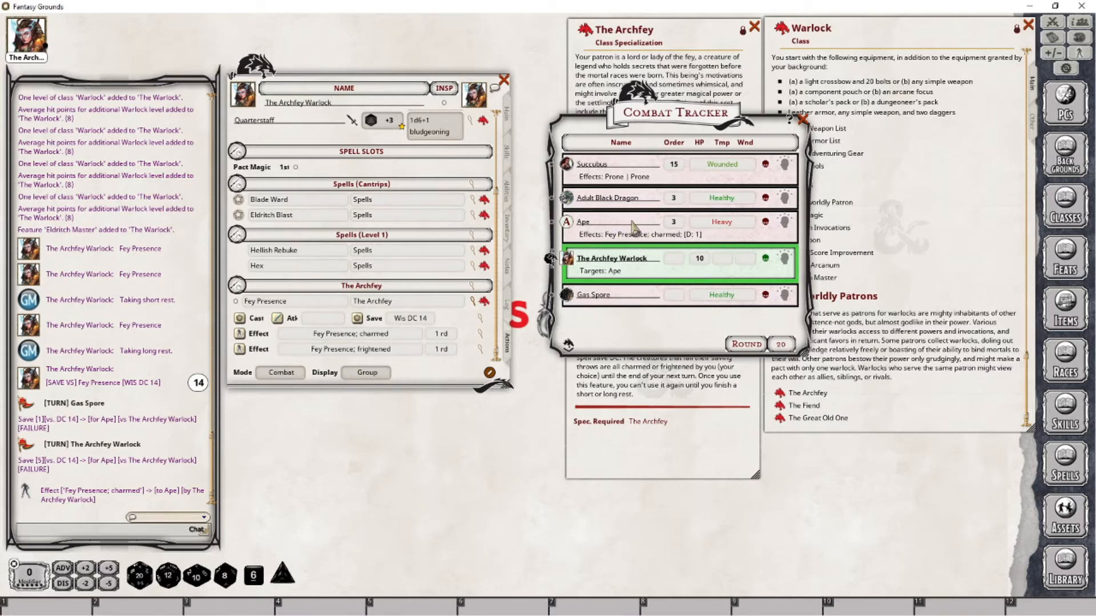
Advance the combat turns past the Ape until The Archfey Warlock's turn in round 21.
{"action": "left_click", "coordinate": [569, 345]}
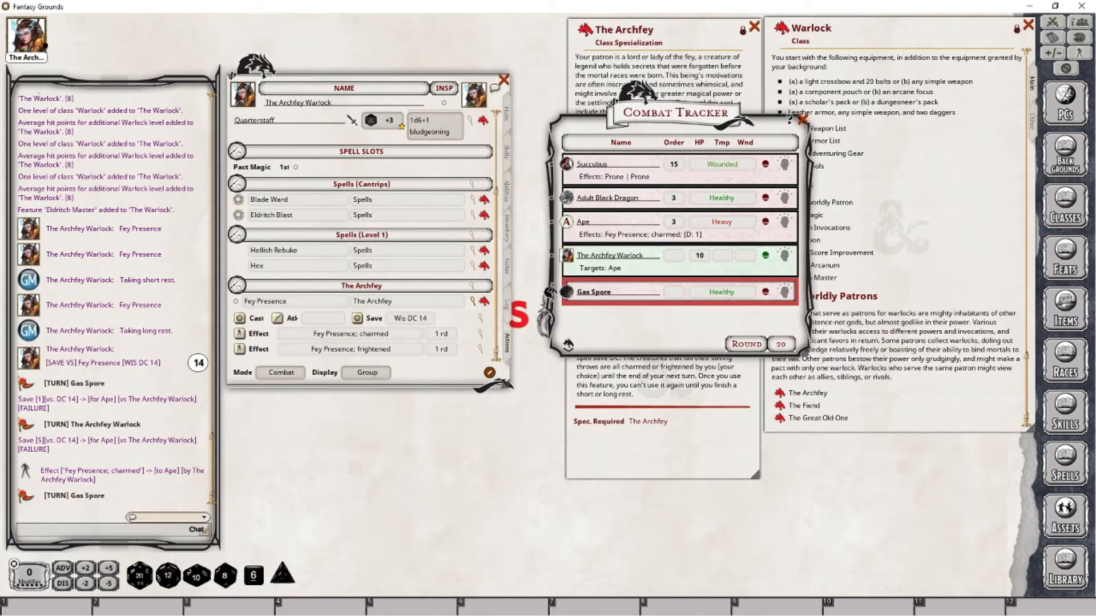
{"action": "left_click", "coordinate": [568, 345]}
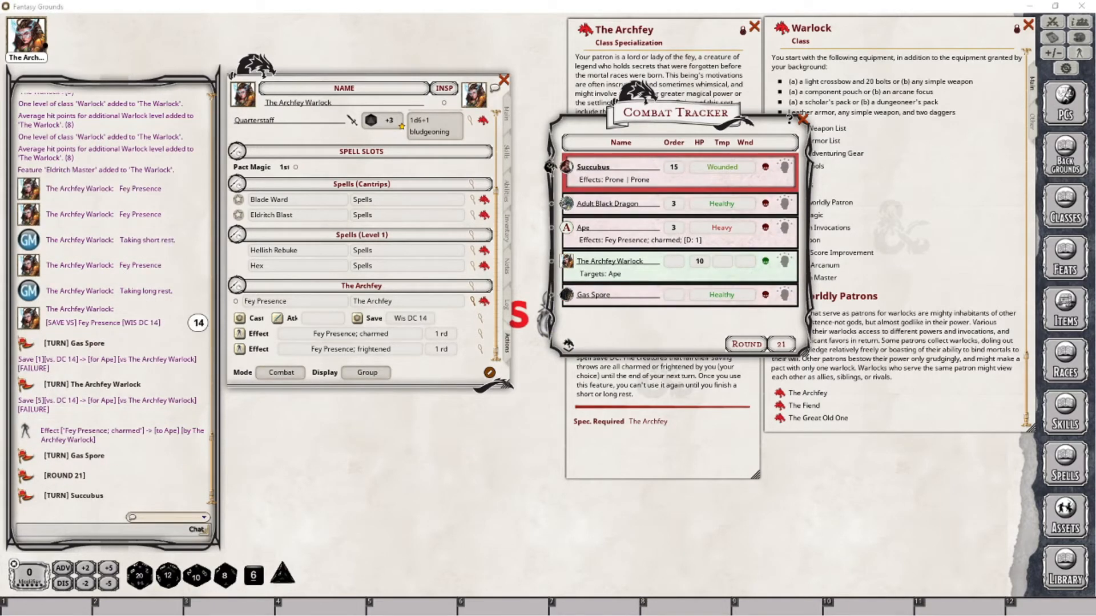
{"action": "left_click", "coordinate": [568, 344]}
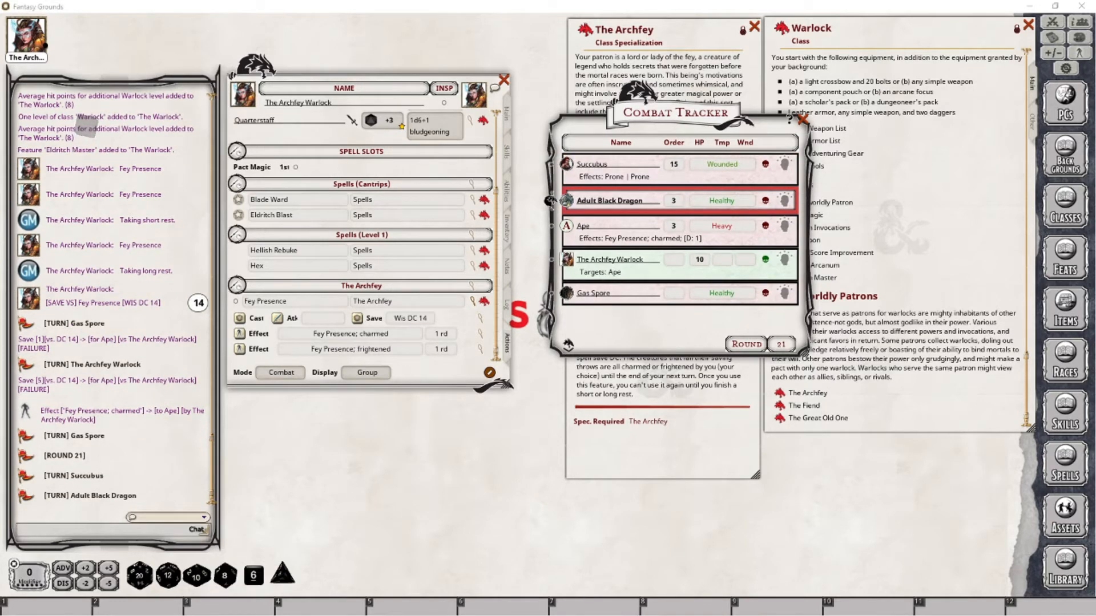
{"action": "left_click", "coordinate": [568, 345]}
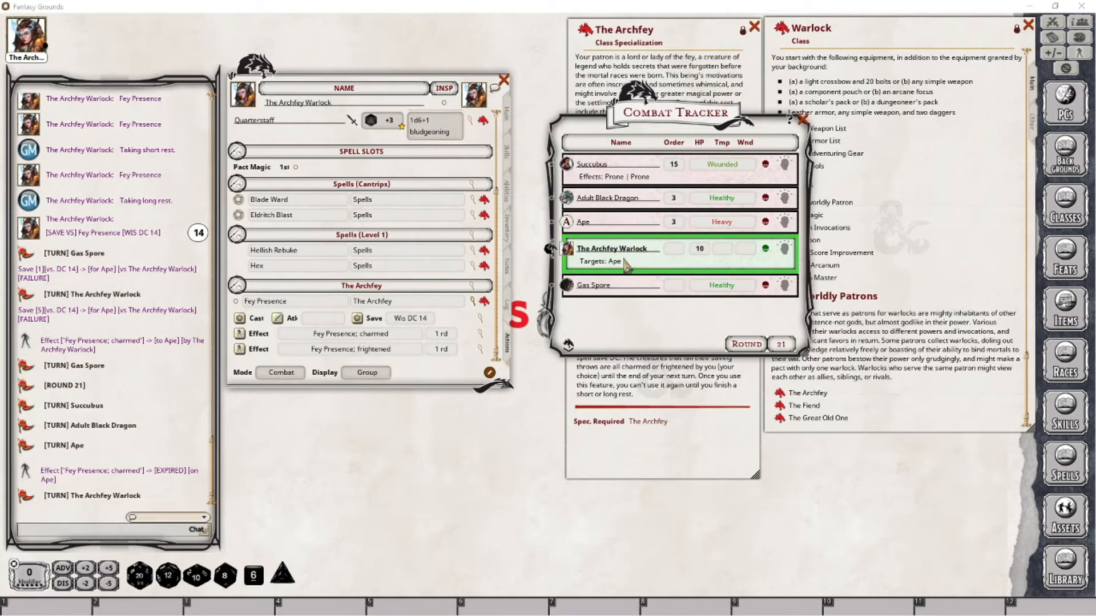
Review Fey Presence's description and the charmed effect's duration settings, and close the combat tracker and the feature description.
{"action": "left_click", "coordinate": [653, 370]}
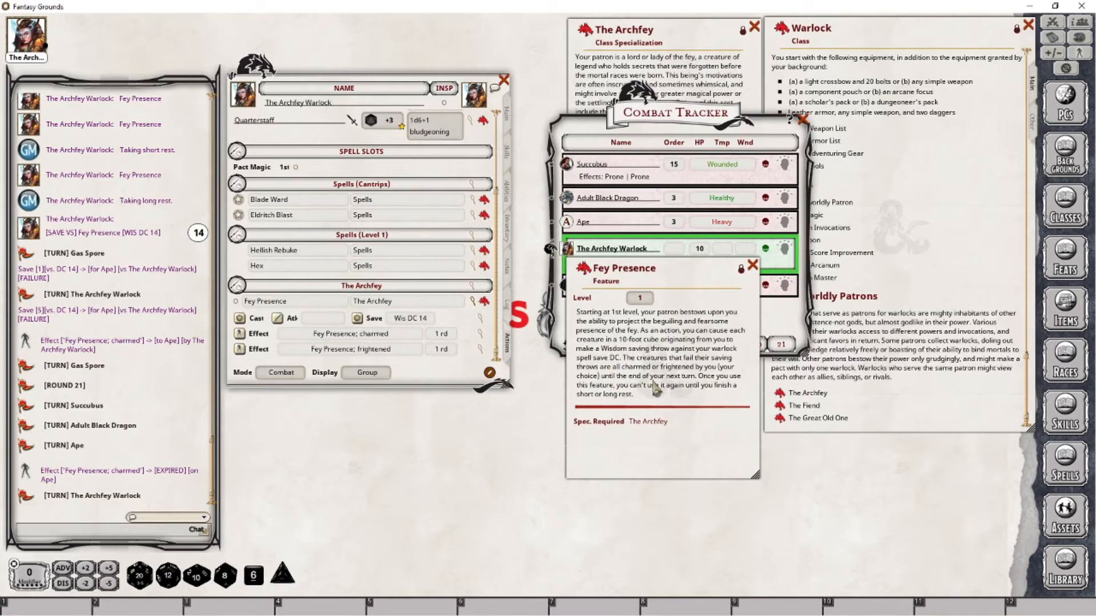
{"action": "left_click", "coordinate": [700, 113]}
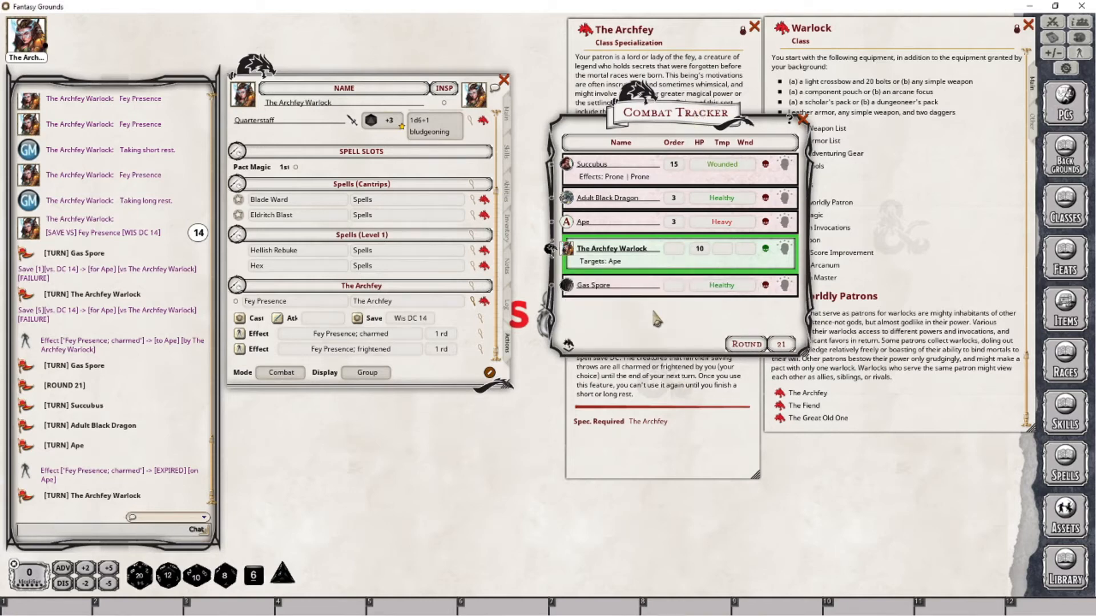
{"action": "left_click", "coordinate": [478, 334]}
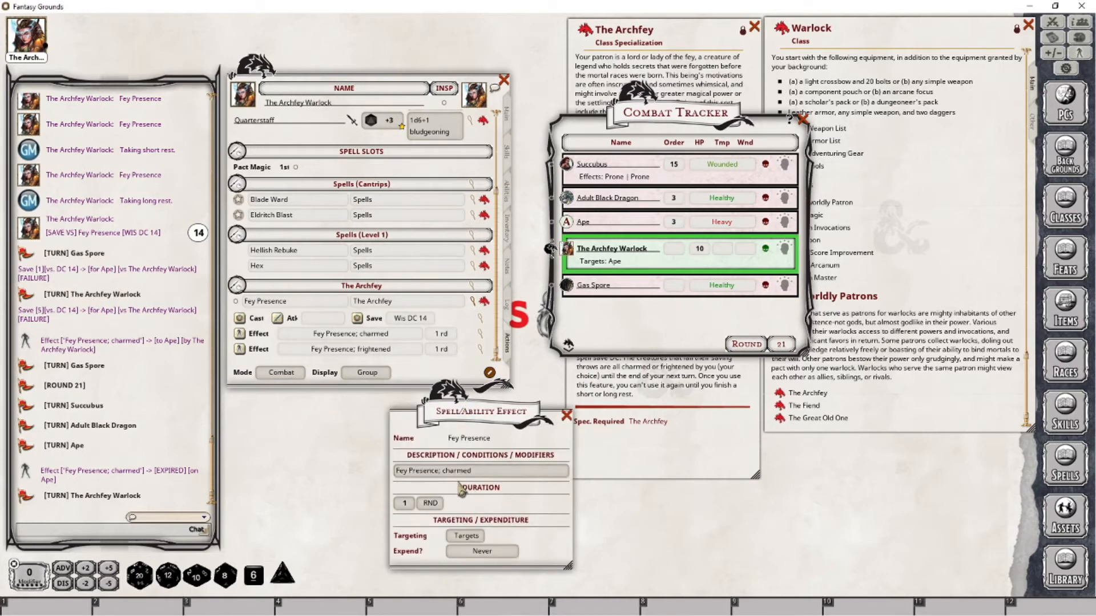
{"action": "left_click", "coordinate": [431, 505]}
{"action": "left_click", "coordinate": [566, 416]}
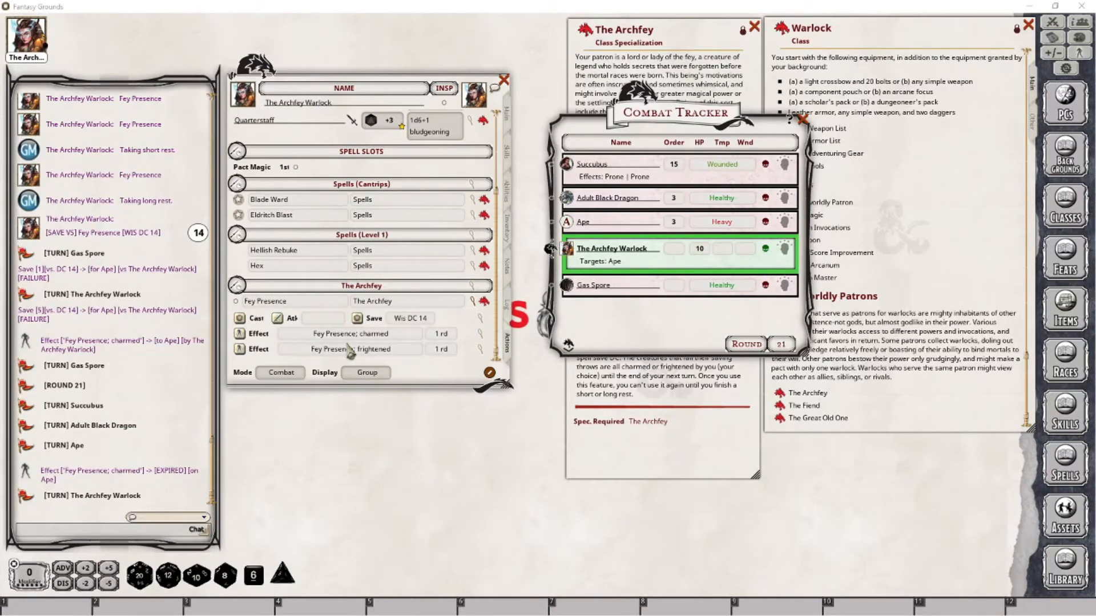
{"action": "left_click", "coordinate": [802, 118]}
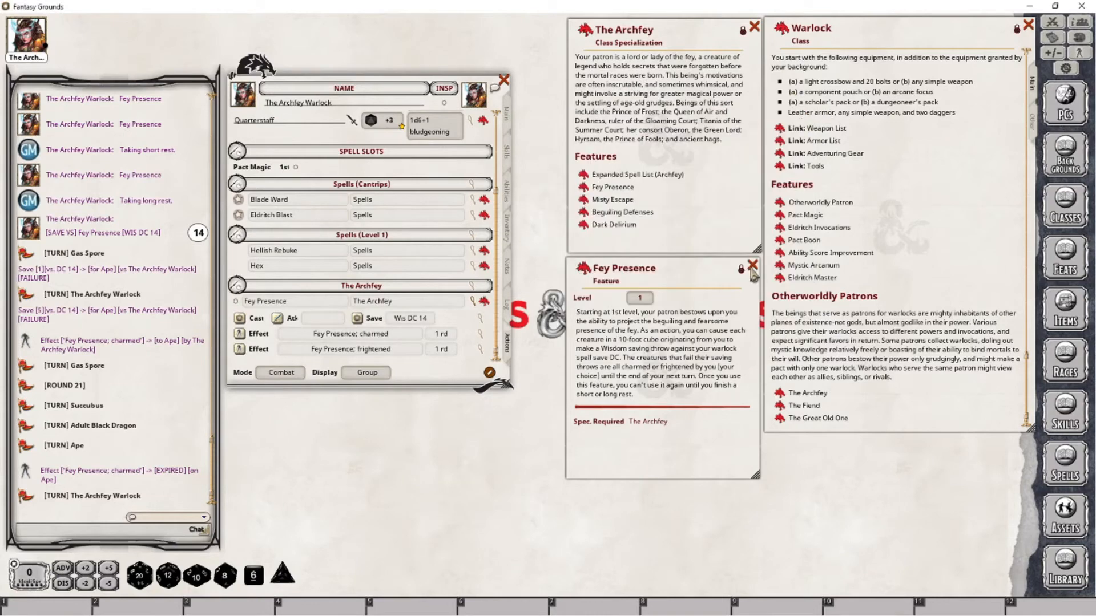
{"action": "left_click", "coordinate": [753, 266]}
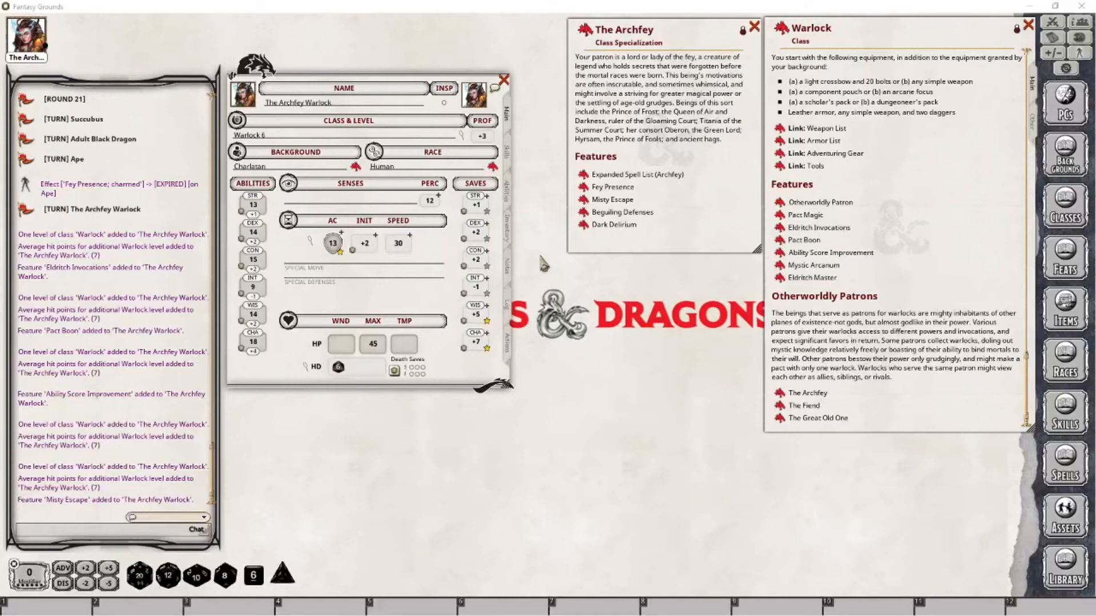
Open the Misty Escape feature, add it to The Archfey Warlock's actions as a power, and assign it to The Archfey group.
{"action": "left_click", "coordinate": [585, 201]}
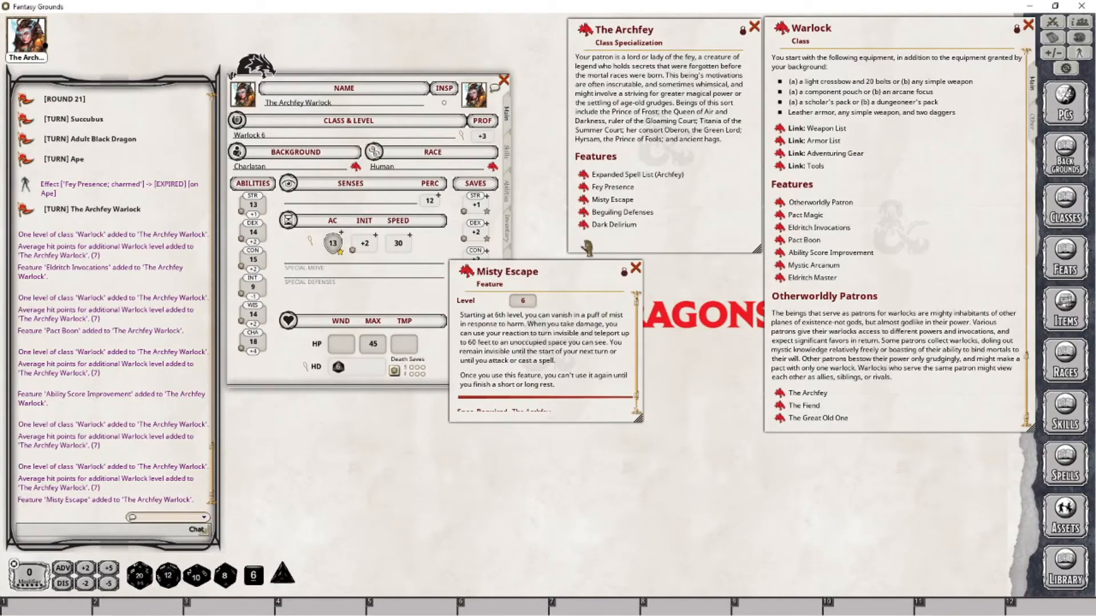
{"action": "left_click_drag", "start_coordinate": [554, 276], "coordinate": [668, 273]}
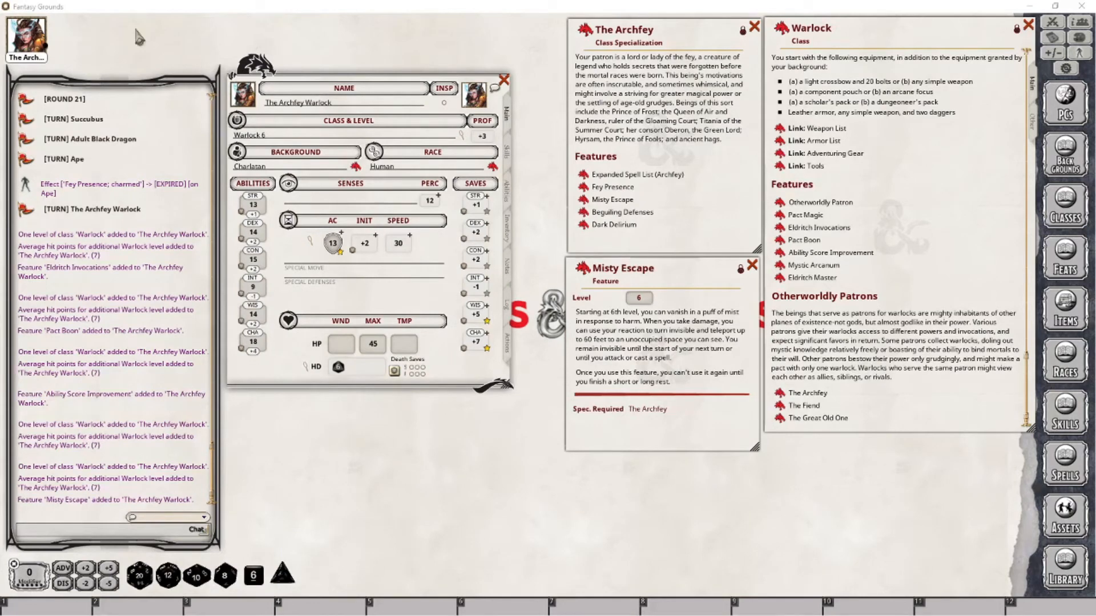
{"action": "left_click", "coordinate": [506, 344]}
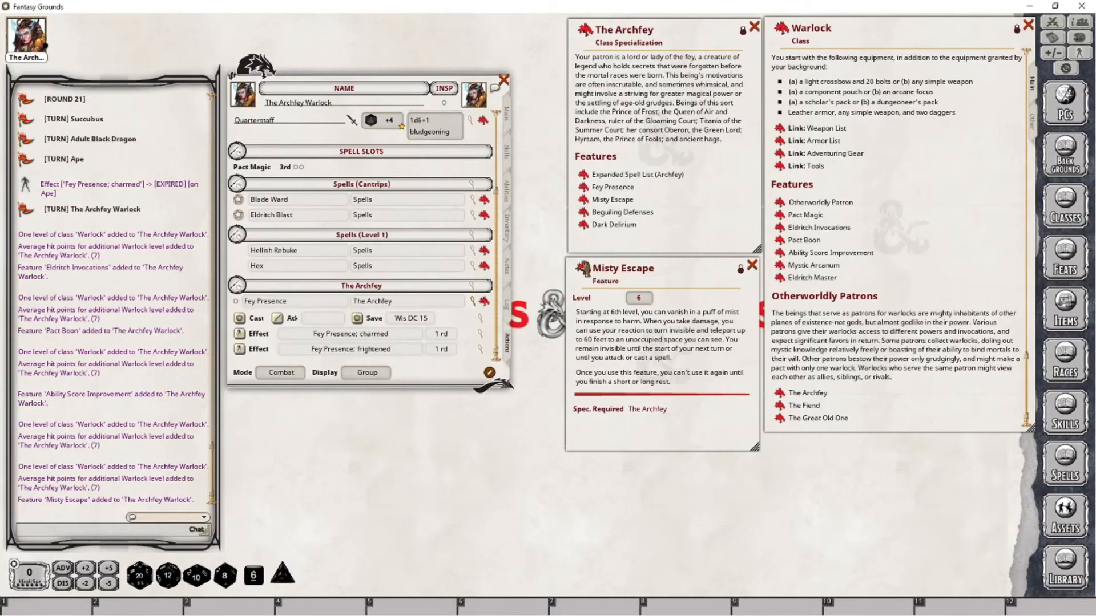
{"action": "left_click_drag", "start_coordinate": [595, 275], "coordinate": [403, 234]}
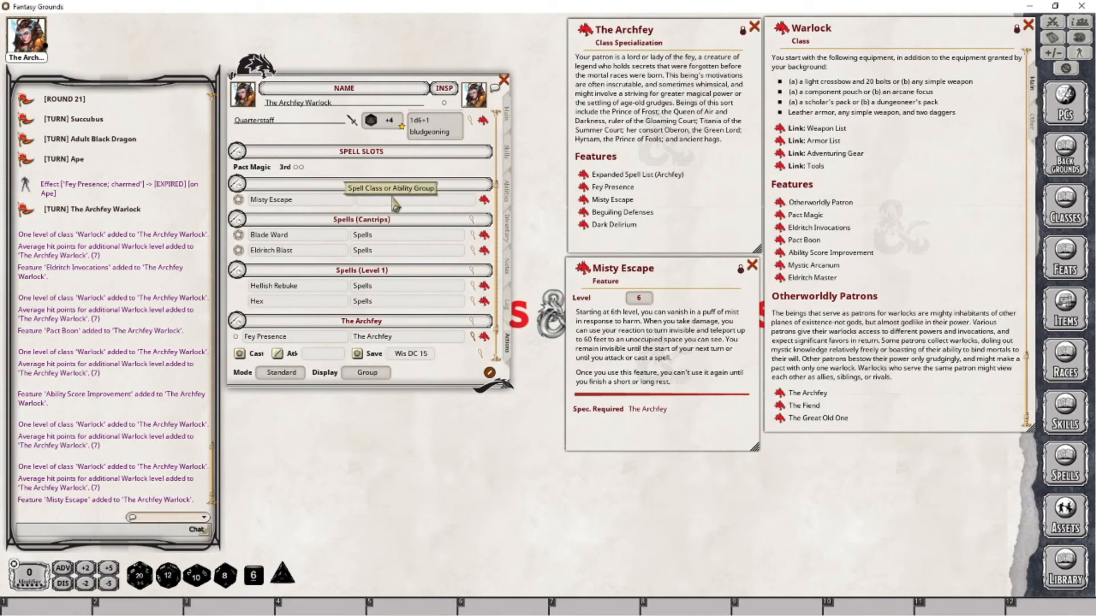
{"action": "scroll", "coordinate": [393, 199], "scroll_direction": "down", "scroll_amount": 2}
{"action": "left_click_drag", "start_coordinate": [406, 301], "coordinate": [352, 300]}
{"action": "key", "text": "ctrl+c"}
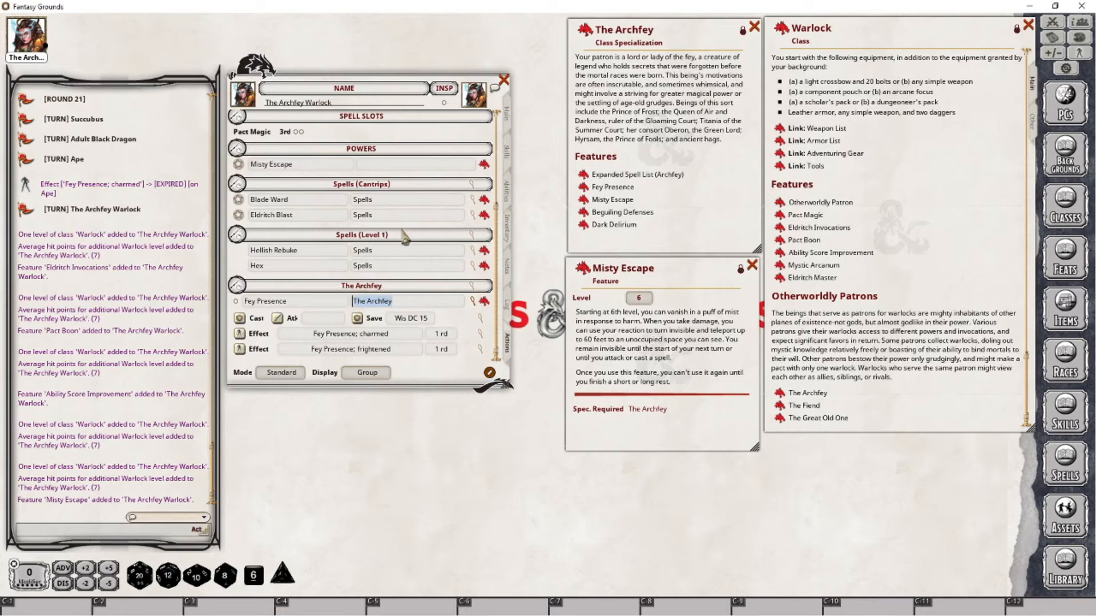
{"action": "left_click", "coordinate": [381, 166]}
{"action": "key", "text": "ctrl+v"}
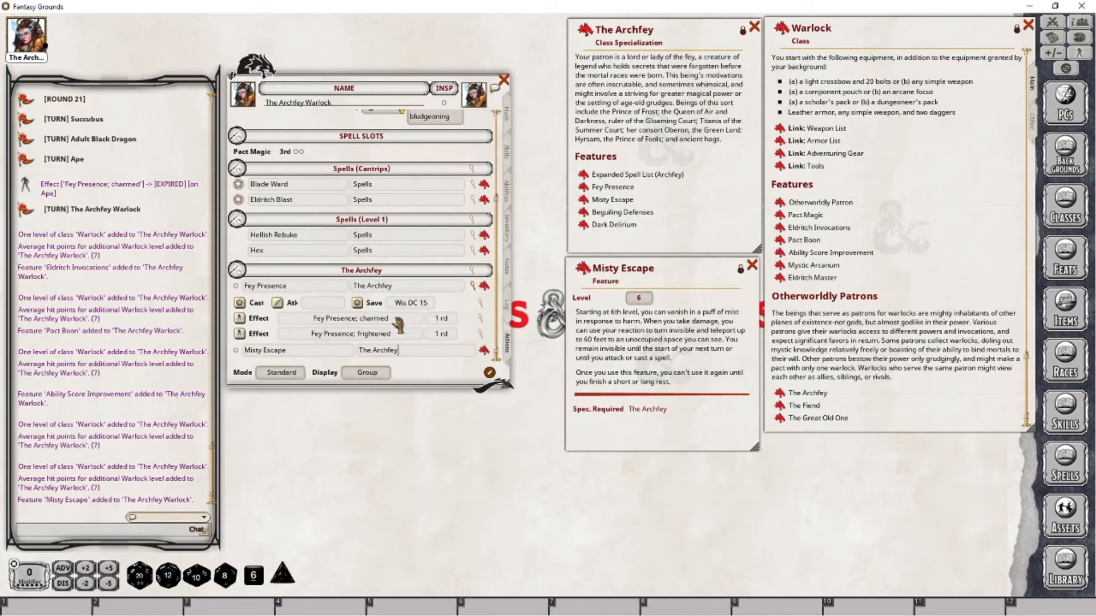
Add an effect to the Misty Escape power with the description "Misty Escape; invisible".
{"action": "right_click", "coordinate": [357, 350]}
{"action": "left_click", "coordinate": [402, 348]}
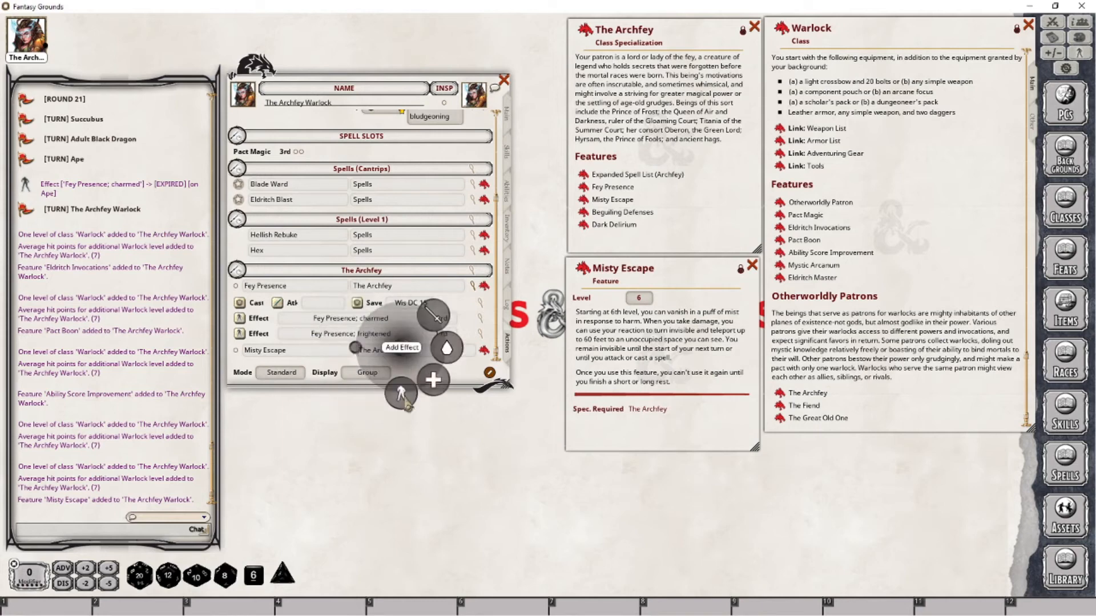
{"action": "left_click", "coordinate": [433, 380]}
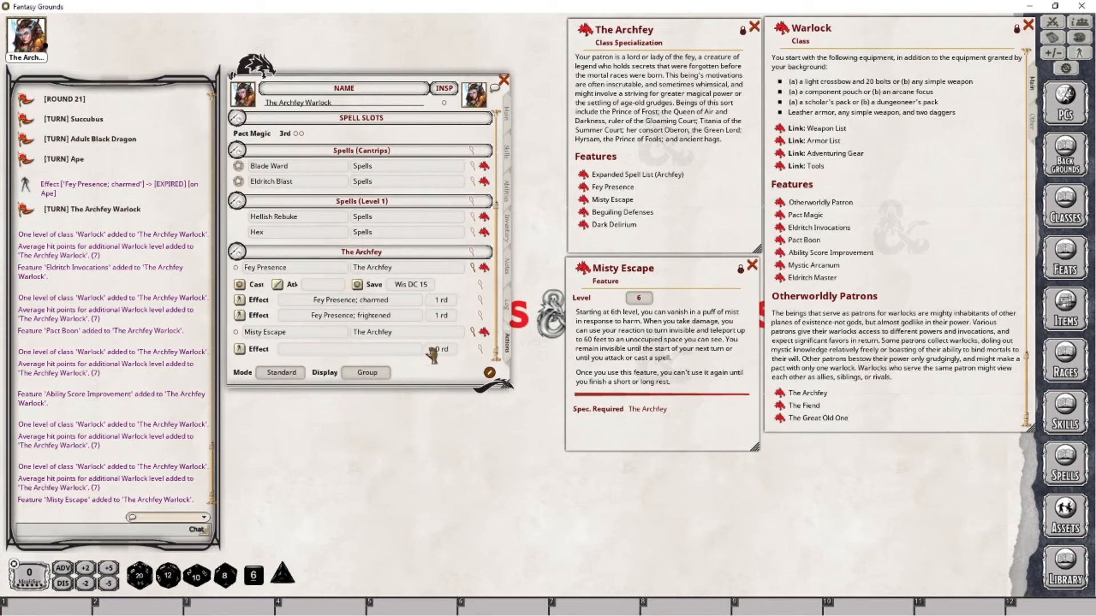
{"action": "left_click", "coordinate": [479, 349]}
{"action": "left_click_drag", "start_coordinate": [530, 249], "coordinate": [563, 350]}
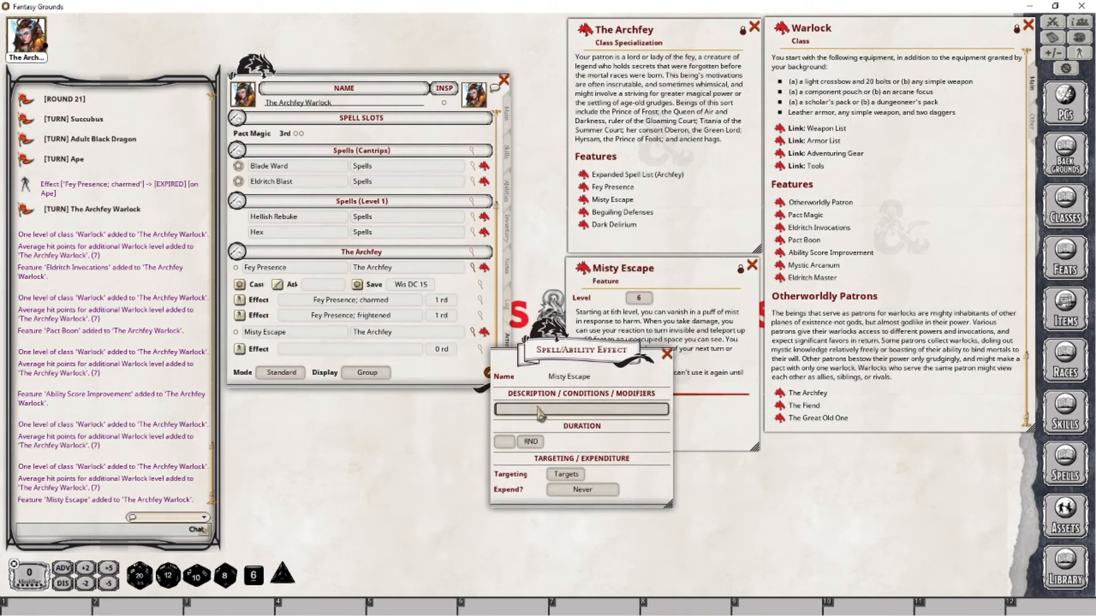
{"action": "type", "text": "Misty Step;"}
{"action": "key", "text": "ctrl+a"}
{"action": "type", "text": "Misty Escape"}
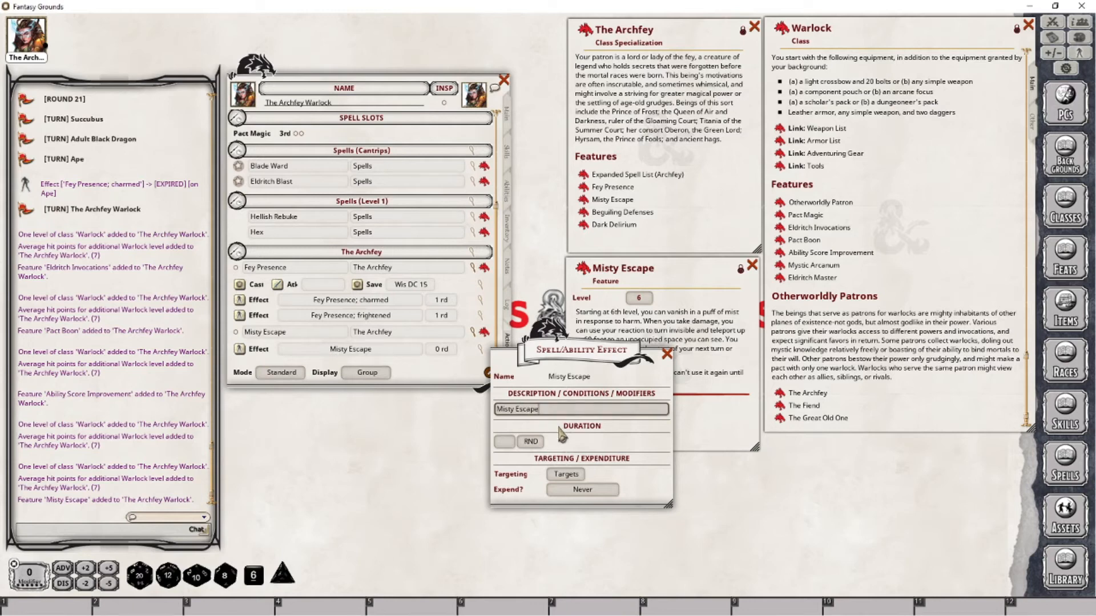
{"action": "type", "text": "; invisible"}
Set the Misty Escape effect's duration to 1 round and its targeting to Self, and close the effect editor.
{"action": "left_click", "coordinate": [504, 442]}
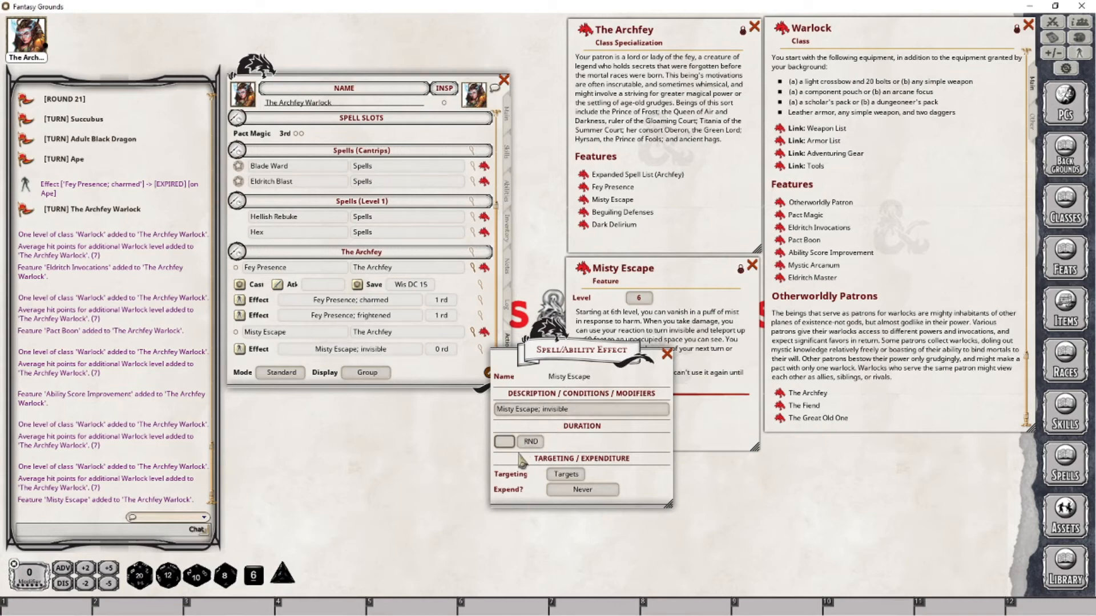
{"action": "type", "text": "1"}
{"action": "left_click", "coordinate": [566, 473]}
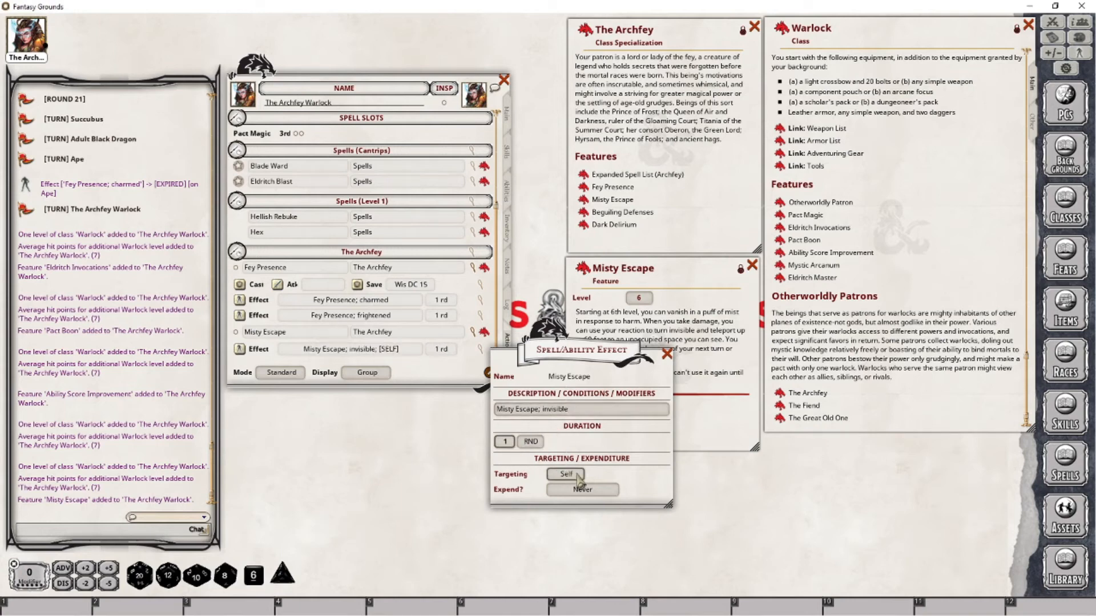
{"action": "left_click", "coordinate": [667, 356]}
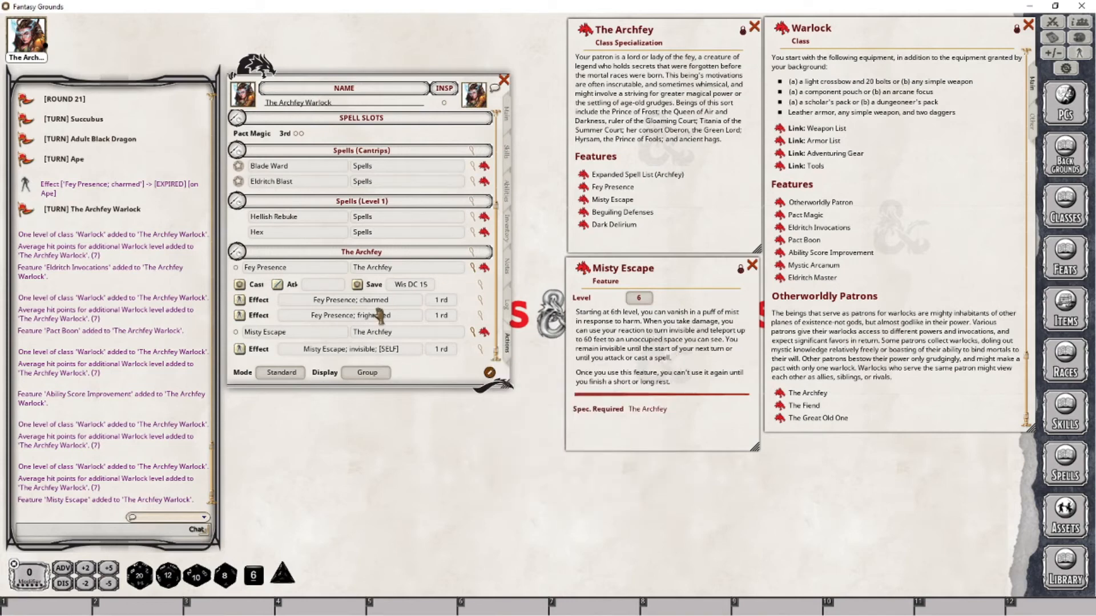
Apply the Misty Escape invisibility effect to The Archfey Warlock and check it in the combat tracker.
{"action": "left_click", "coordinate": [241, 348]}
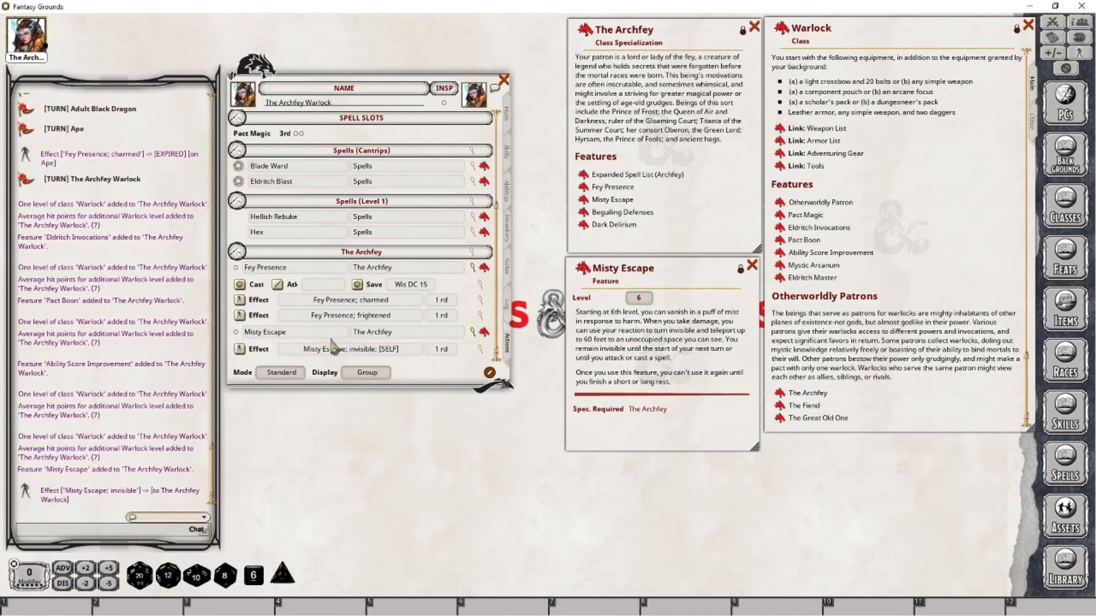
{"action": "left_click", "coordinate": [1054, 24]}
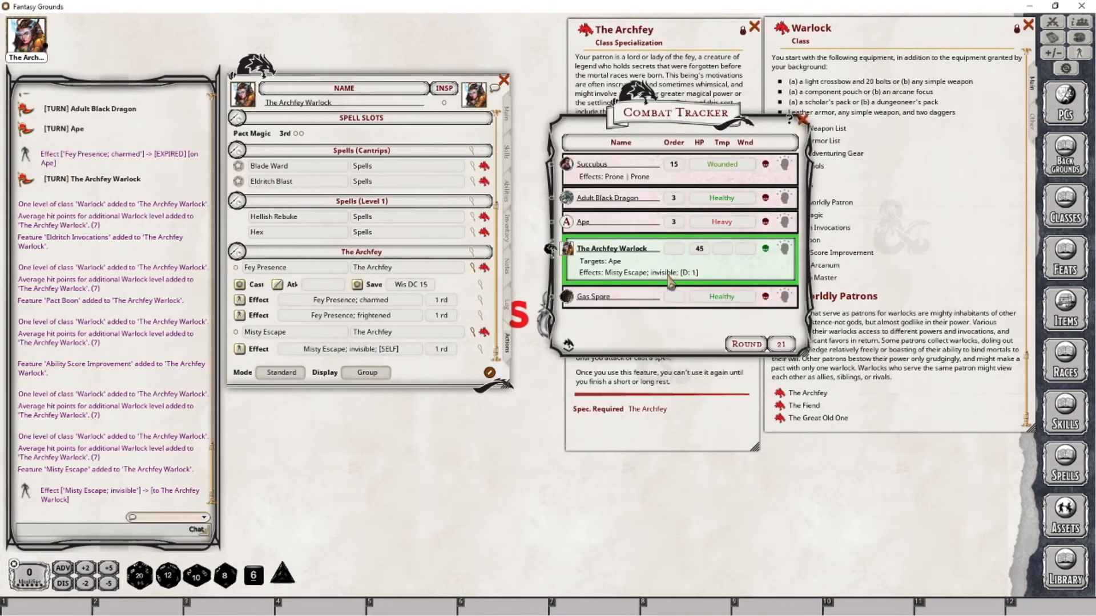
{"action": "left_click", "coordinate": [803, 120]}
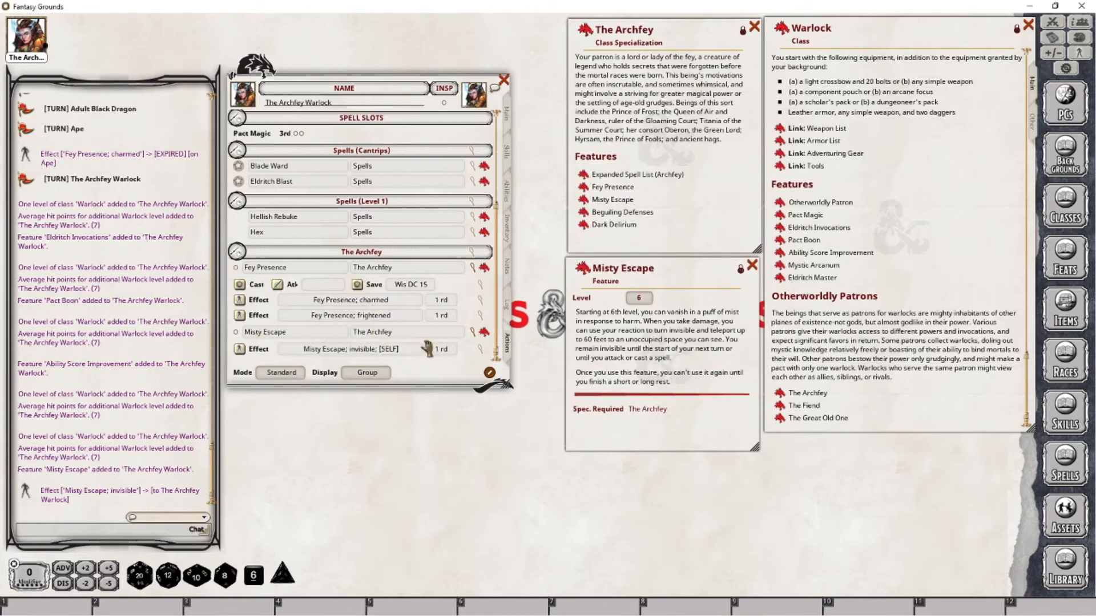
Advance the combat turns to The Archfey Warlock's turn in round 22, and close the combat tracker and the Misty Escape description.
{"action": "left_click", "coordinate": [1052, 24]}
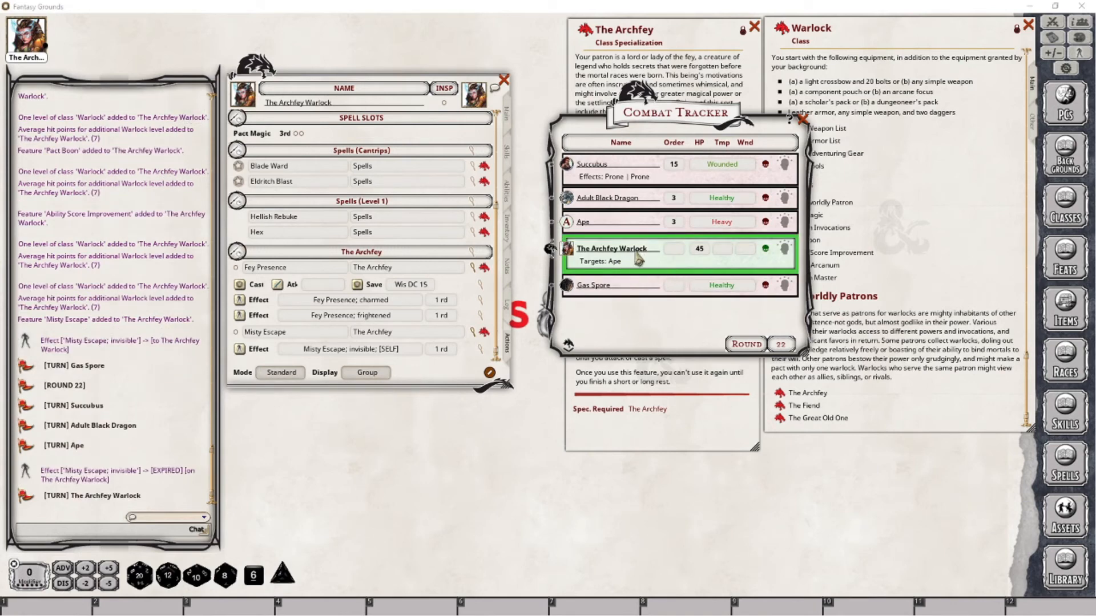
{"action": "left_click", "coordinate": [803, 121]}
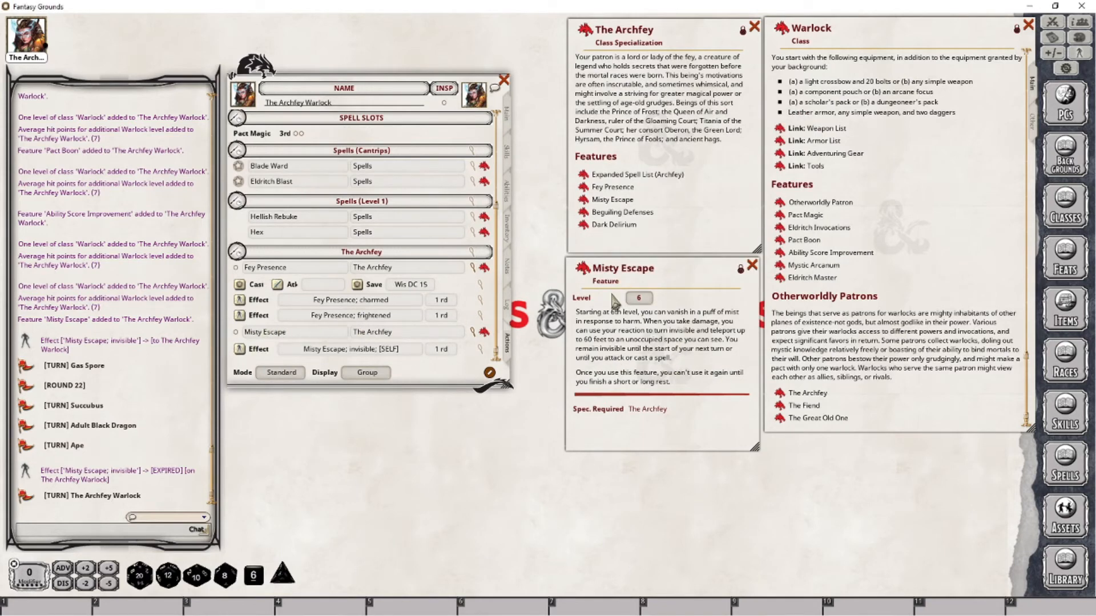
{"action": "left_click", "coordinate": [752, 265]}
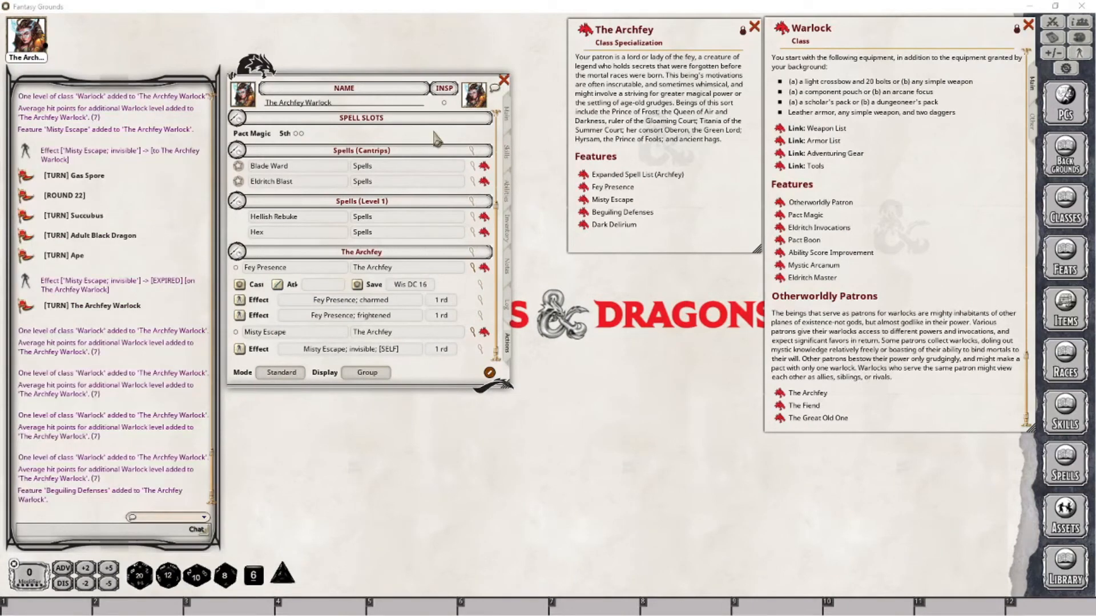
Open the Beguiling Defenses feature, add it to the warlock's actions as a power, and assign it to The Archfey group.
{"action": "left_click", "coordinate": [507, 117]}
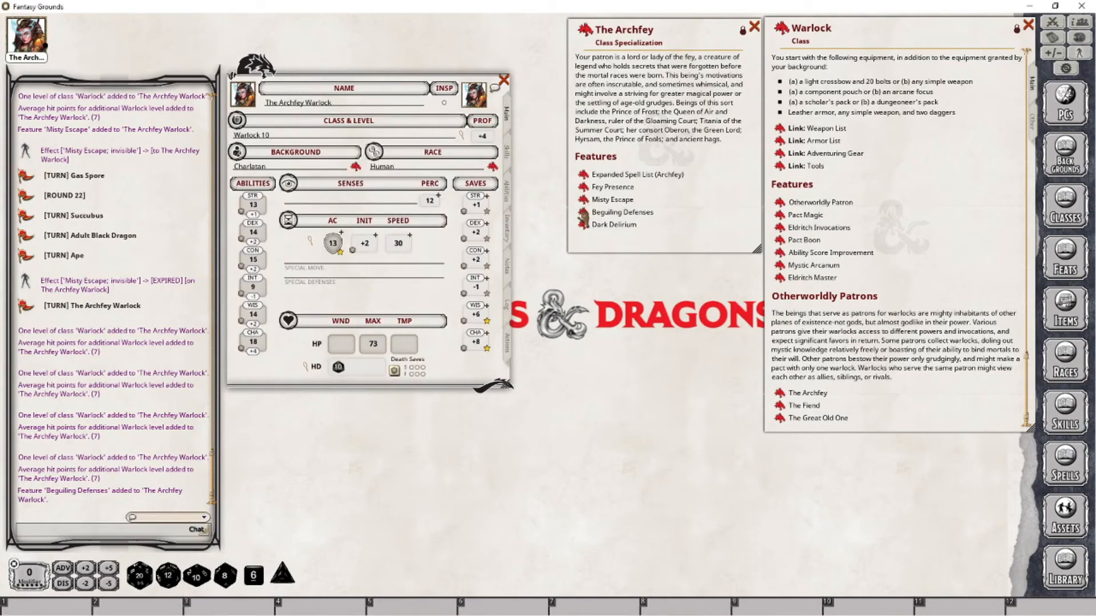
{"action": "left_click", "coordinate": [582, 215]}
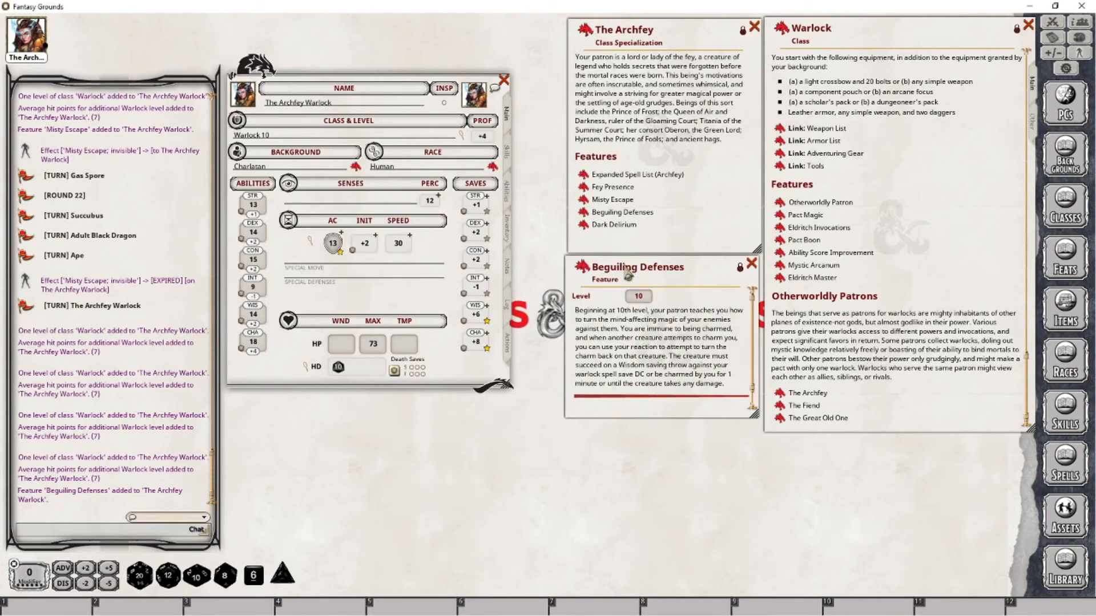
{"action": "left_click", "coordinate": [508, 351]}
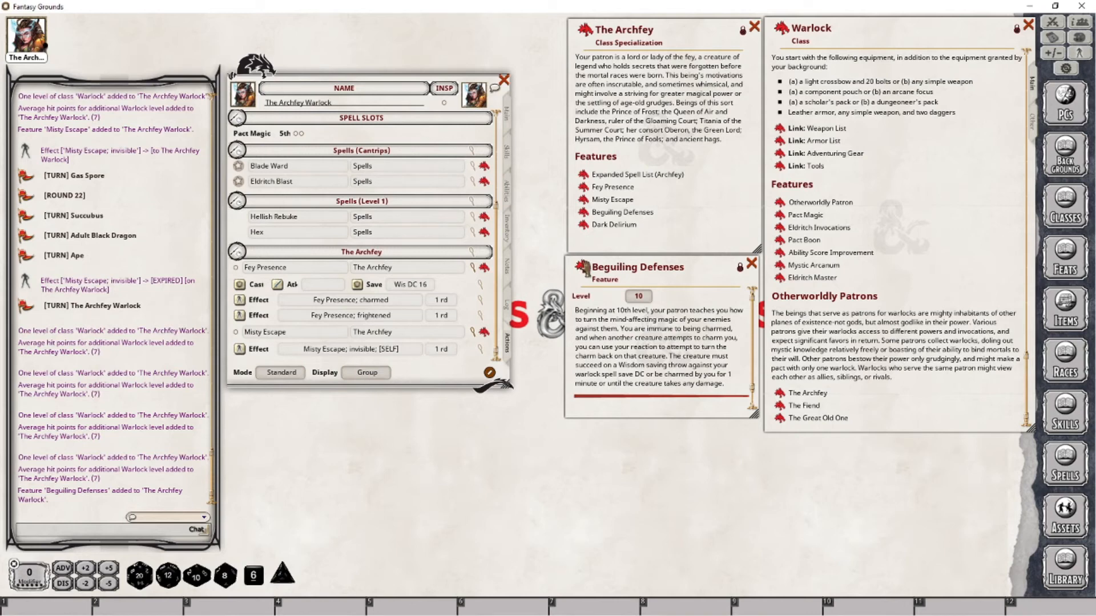
{"action": "left_click_drag", "start_coordinate": [583, 267], "coordinate": [393, 338]}
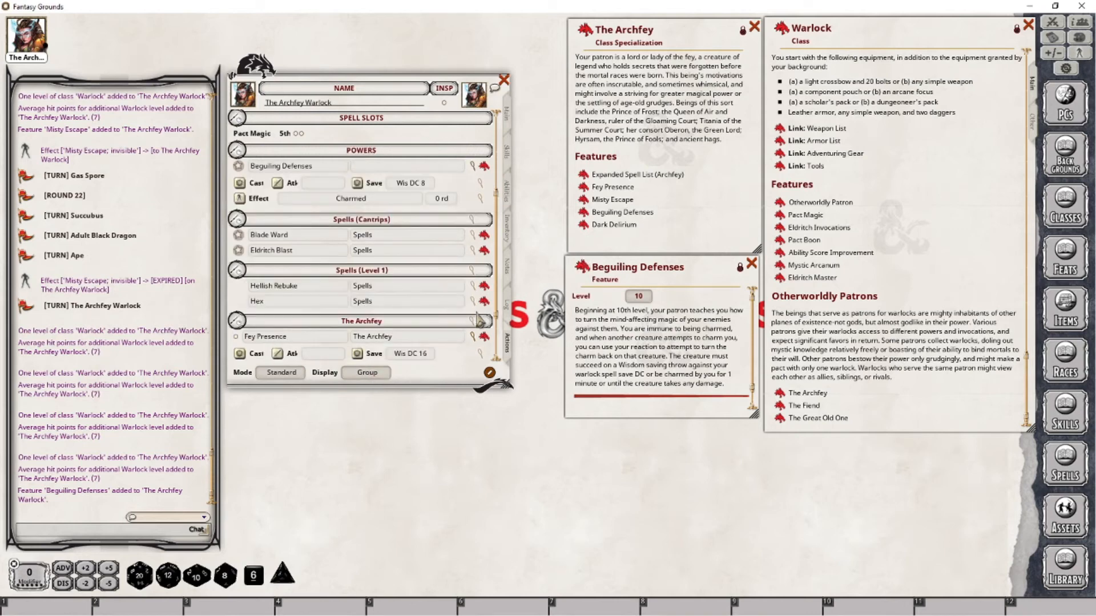
{"action": "scroll", "coordinate": [415, 292], "scroll_direction": "down", "scroll_amount": 1}
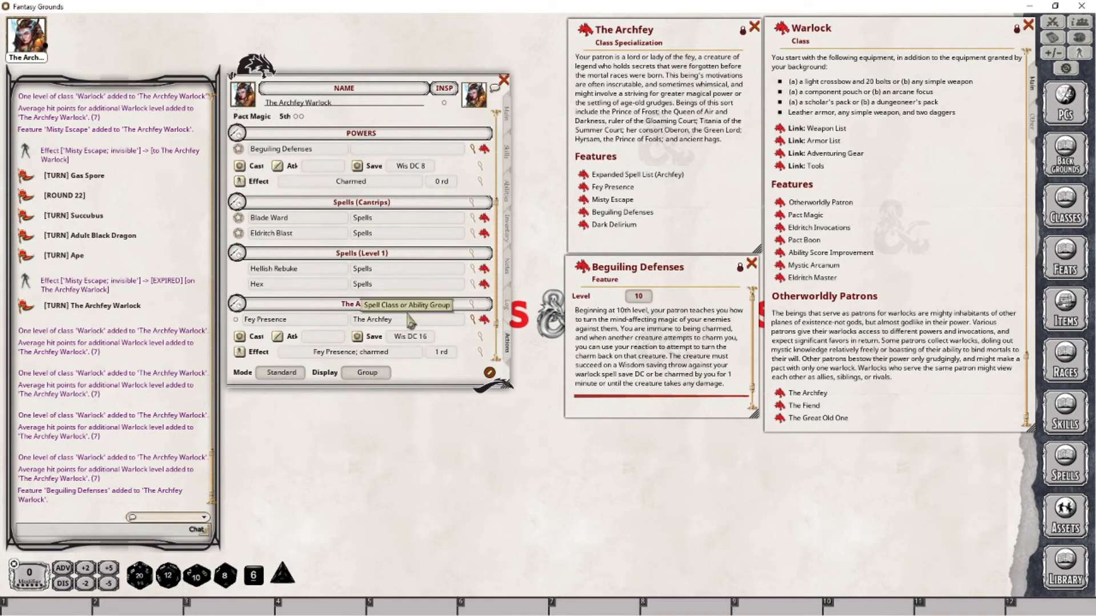
{"action": "left_click", "coordinate": [371, 150]}
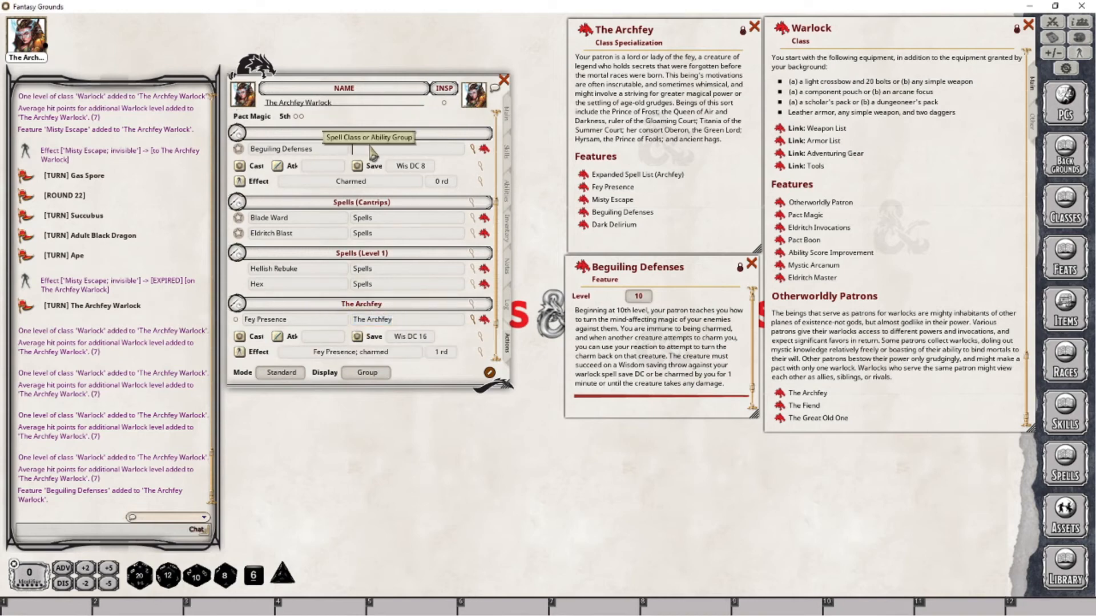
{"action": "type", "text": "The Archfey"}
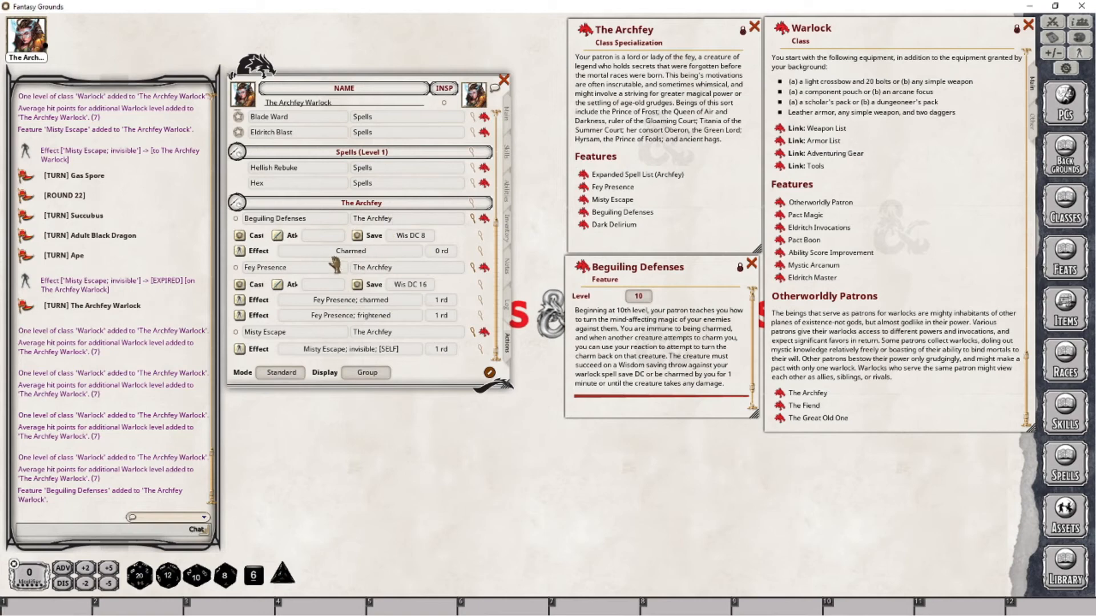
Add a second effect to the Beguiling Defenses power and open its effect editor clear of the feature description.
{"action": "right_click", "coordinate": [375, 252]}
{"action": "left_click", "coordinate": [386, 255]}
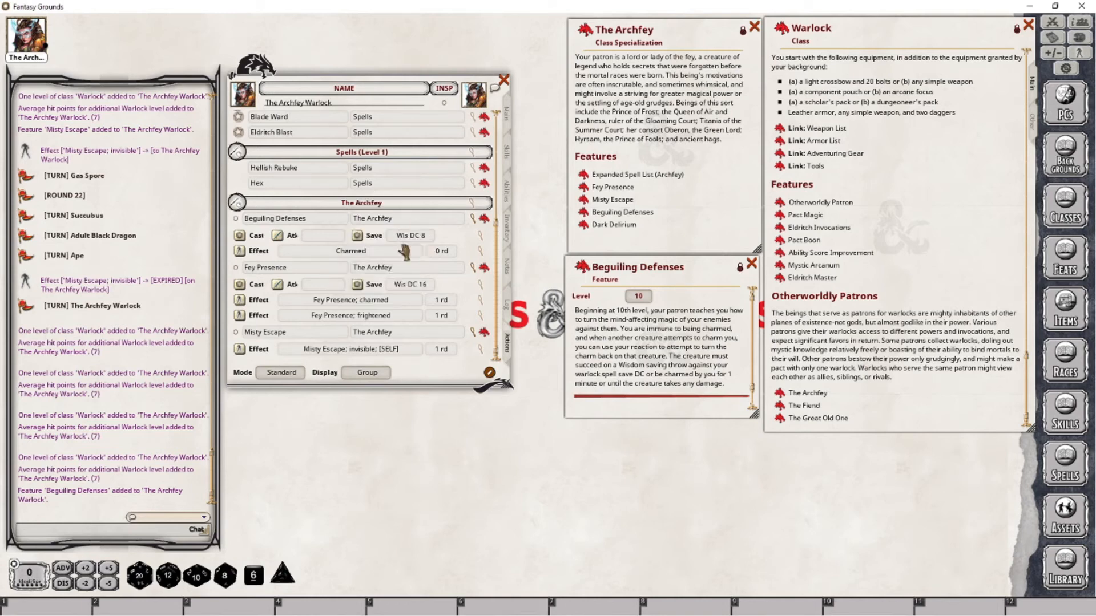
{"action": "right_click", "coordinate": [374, 253]}
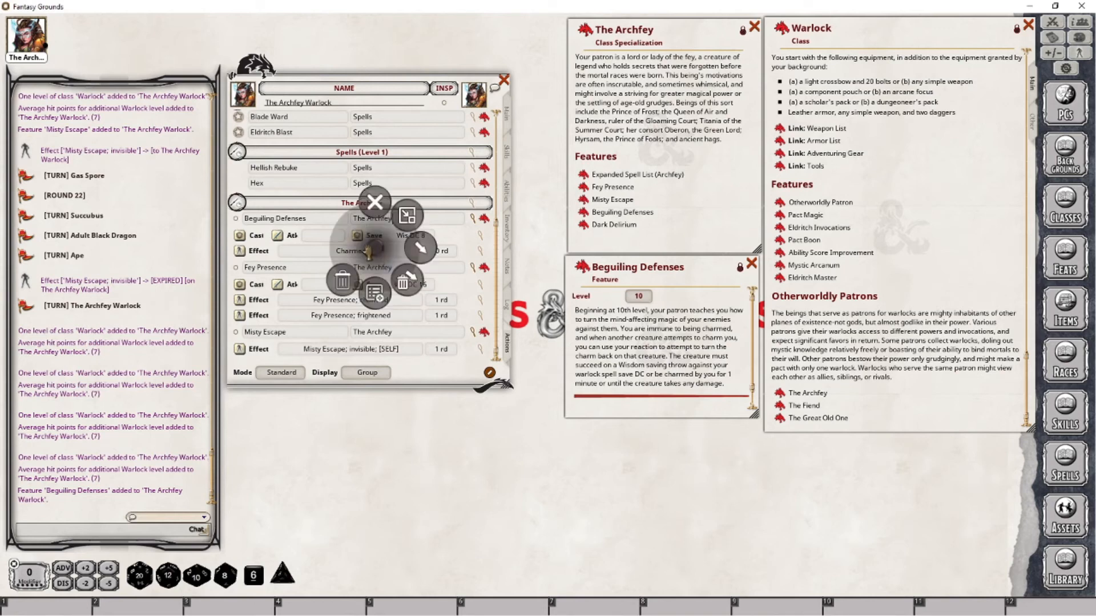
{"action": "left_click", "coordinate": [418, 251]}
{"action": "left_click", "coordinate": [414, 301]}
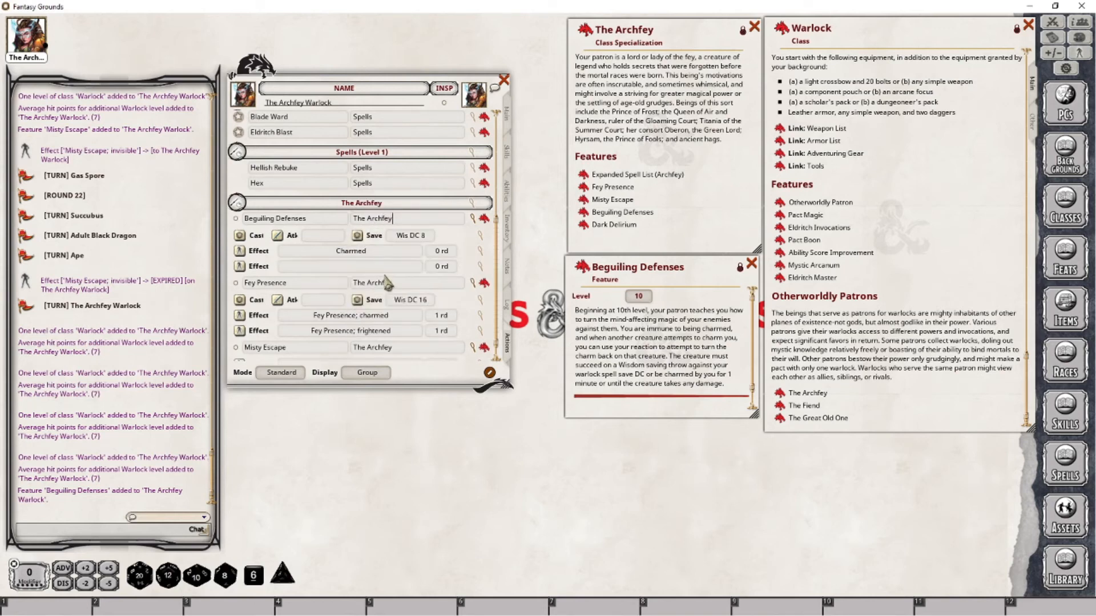
{"action": "left_click", "coordinate": [480, 267]}
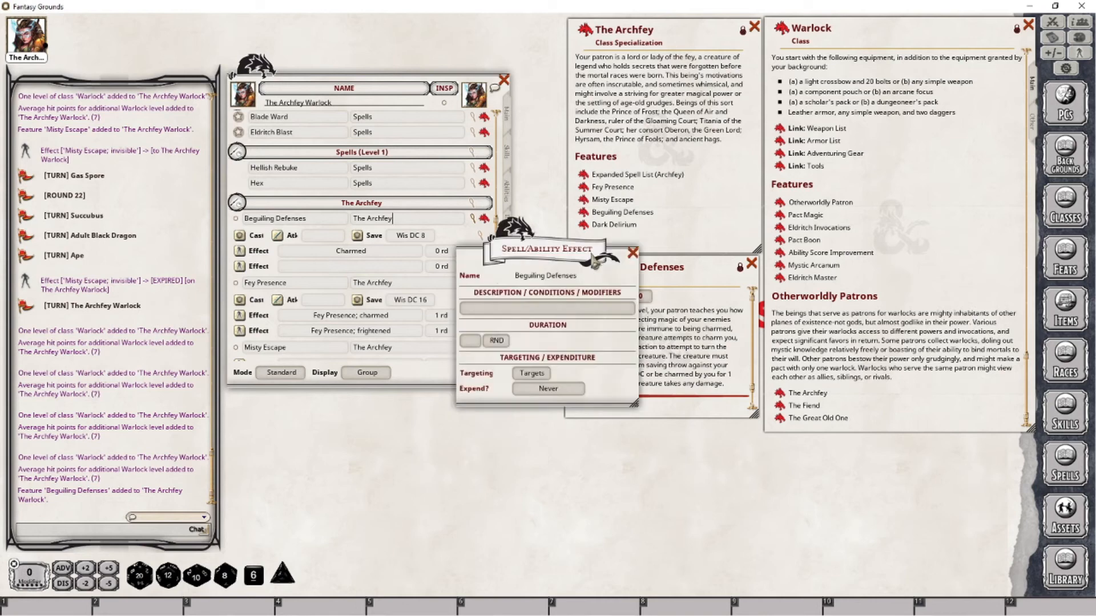
{"action": "left_click_drag", "start_coordinate": [559, 251], "coordinate": [438, 338]}
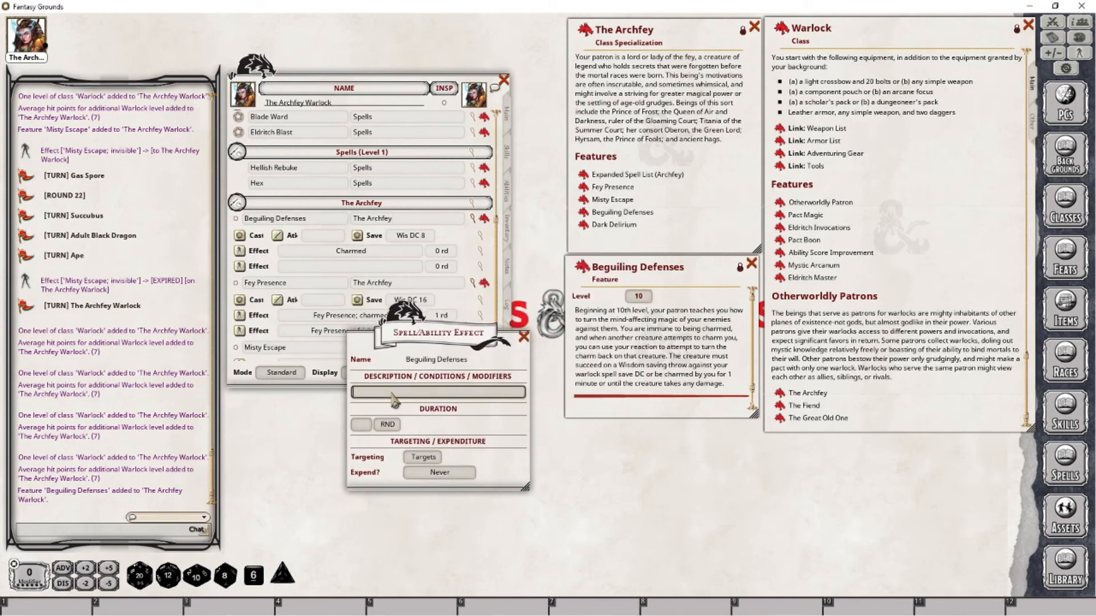
Define the new effect as "Beguiling Defenses; IMMUNE: charmed" with Self targeting, and close the effect editor.
{"action": "key", "text": "shift"}
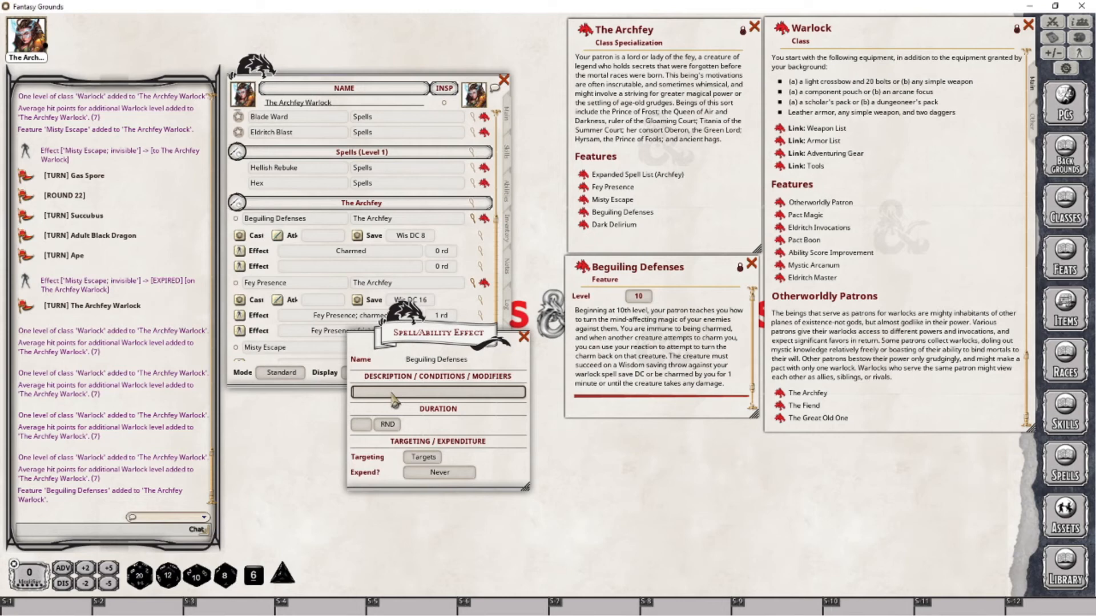
{"action": "type", "text": "Be"}
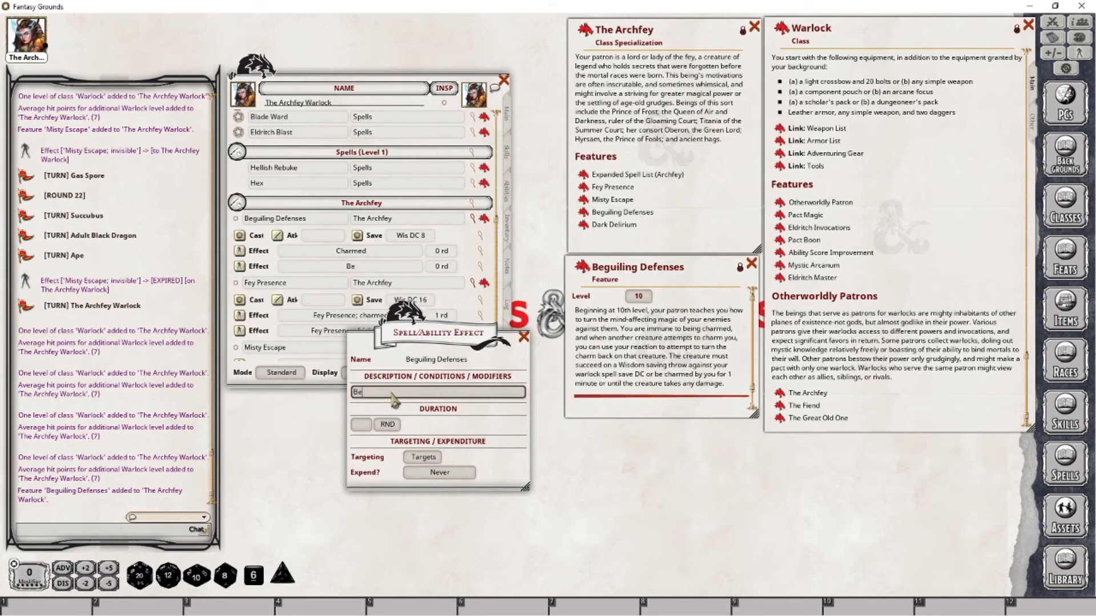
{"action": "type", "text": "guiling"}
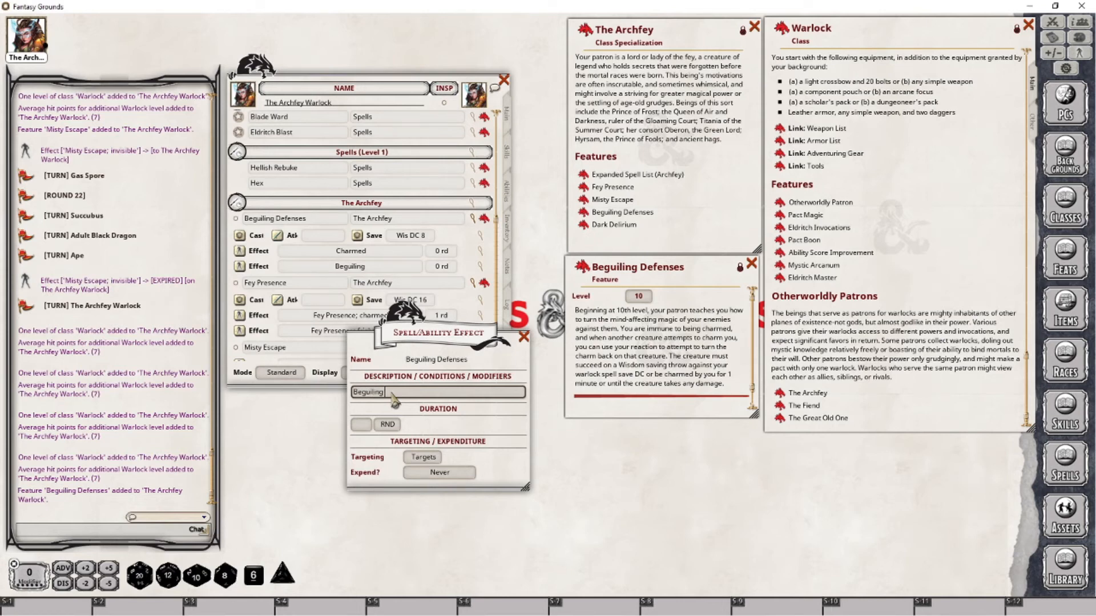
{"action": "type", "text": " Defense"}
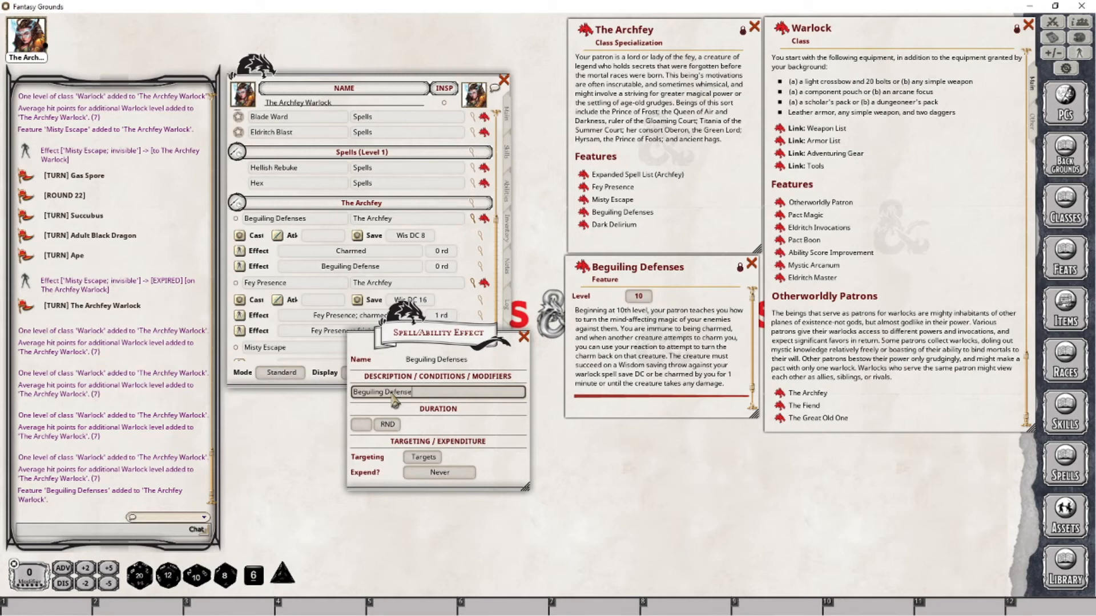
{"action": "type", "text": "s; IMMUNE: charmed"}
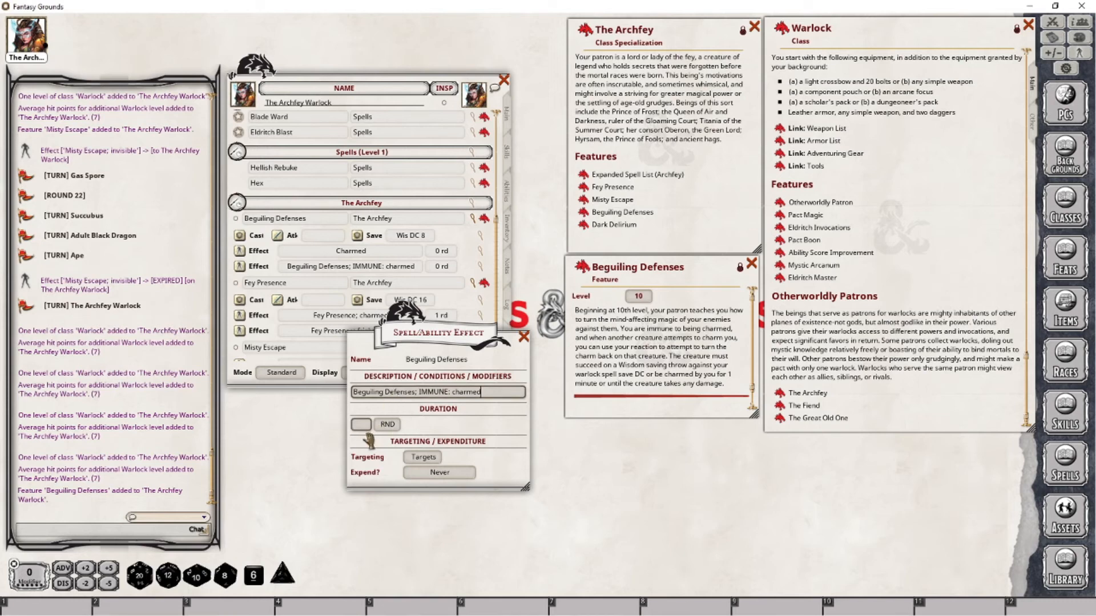
{"action": "left_click", "coordinate": [423, 457]}
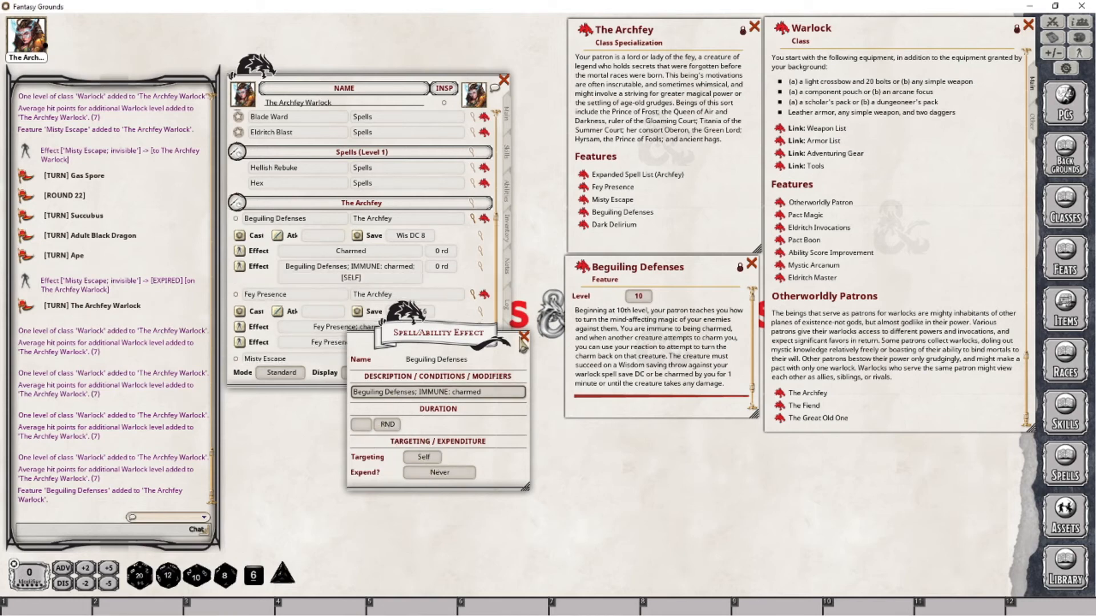
{"action": "left_click", "coordinate": [523, 337]}
Apply the Beguiling Defenses charm immunity effect to The Archfey Warlock, check it in the combat tracker, and close the tracker.
{"action": "left_click", "coordinate": [1052, 22]}
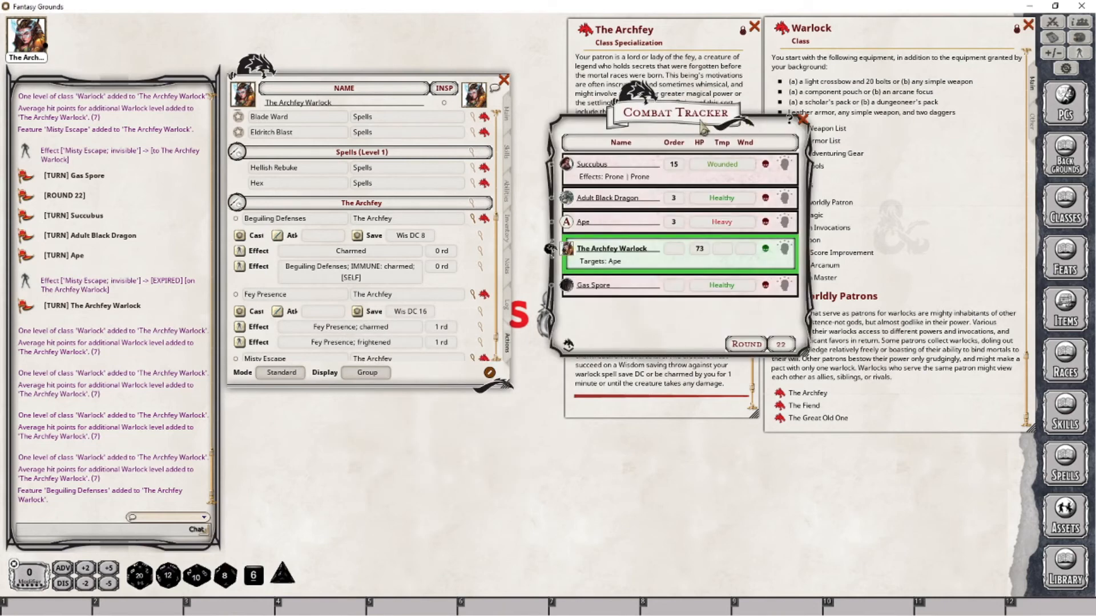
{"action": "left_click_drag", "start_coordinate": [692, 118], "coordinate": [667, 238]}
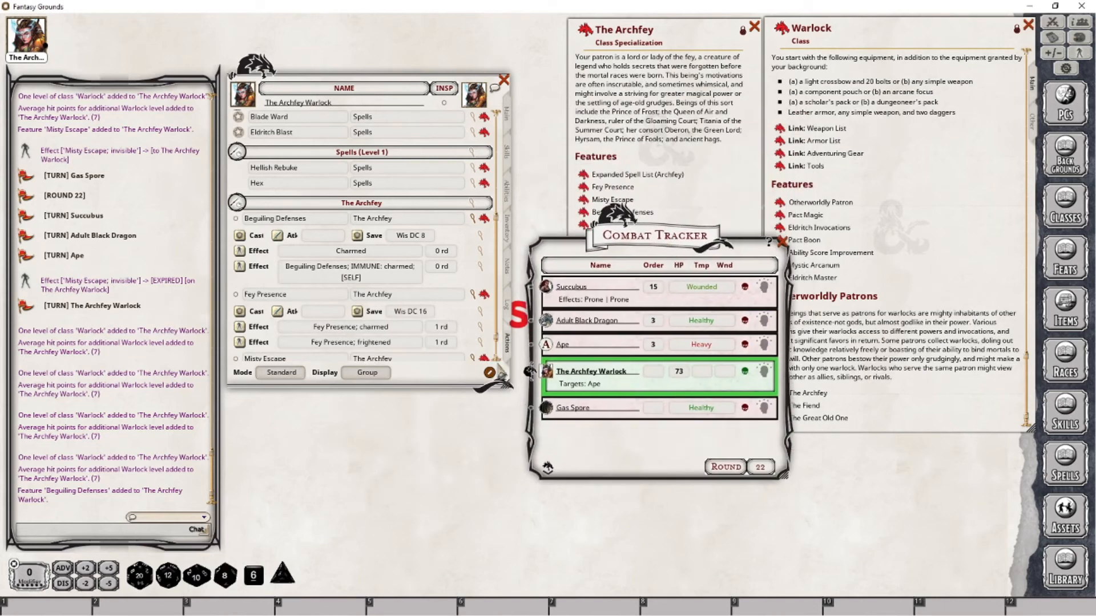
{"action": "left_click", "coordinate": [240, 267]}
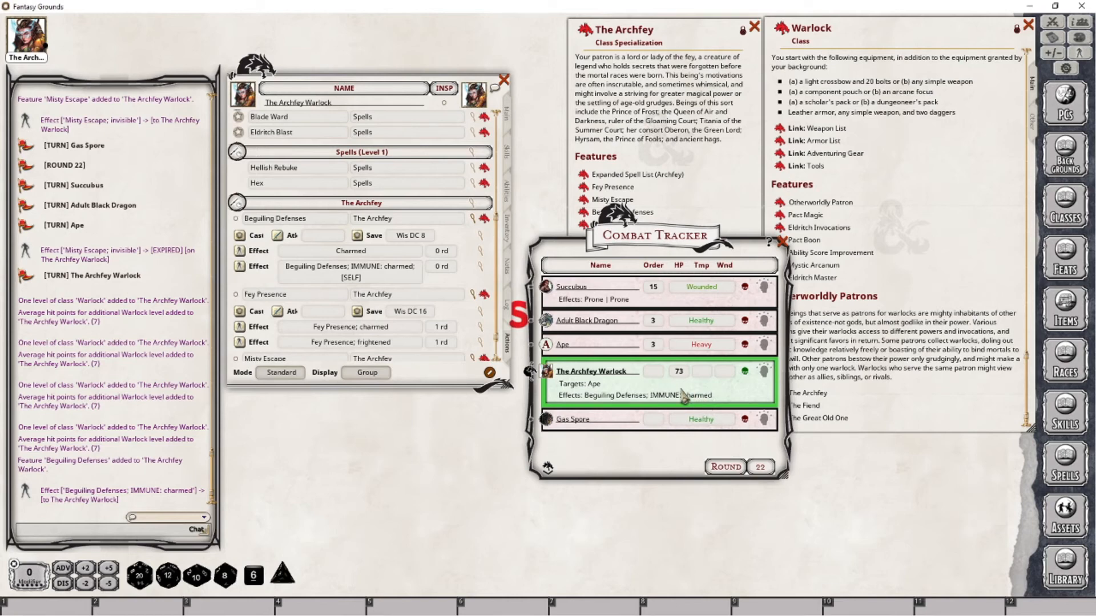
{"action": "left_click", "coordinate": [782, 242]}
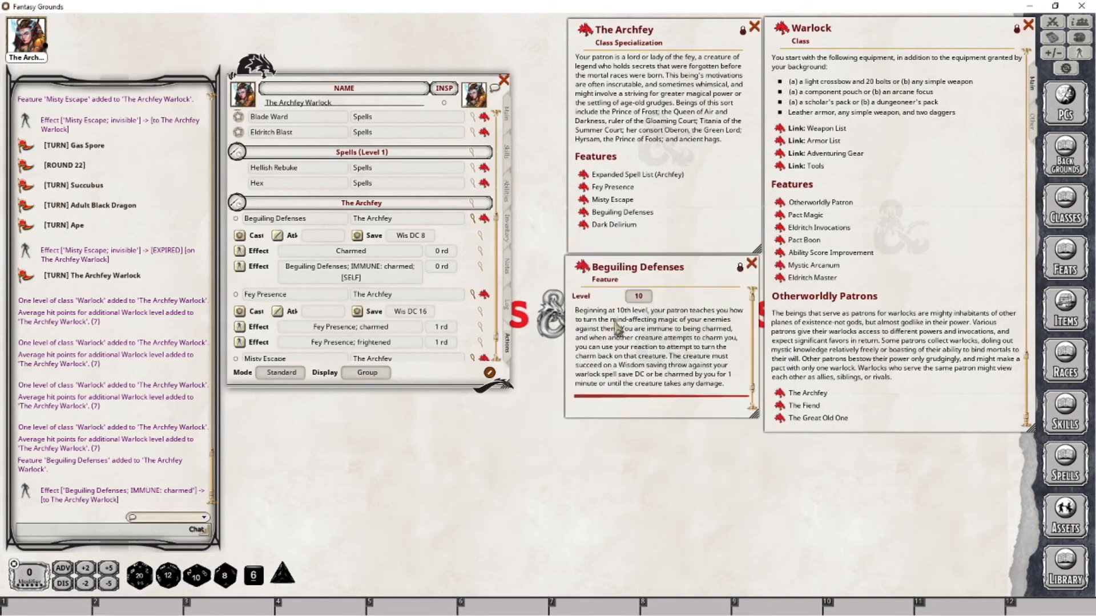
Review The Archfey power group's save settings, and refresh the Beguiling Defenses save DC by opening and closing its cast settings.
{"action": "left_click", "coordinate": [474, 201]}
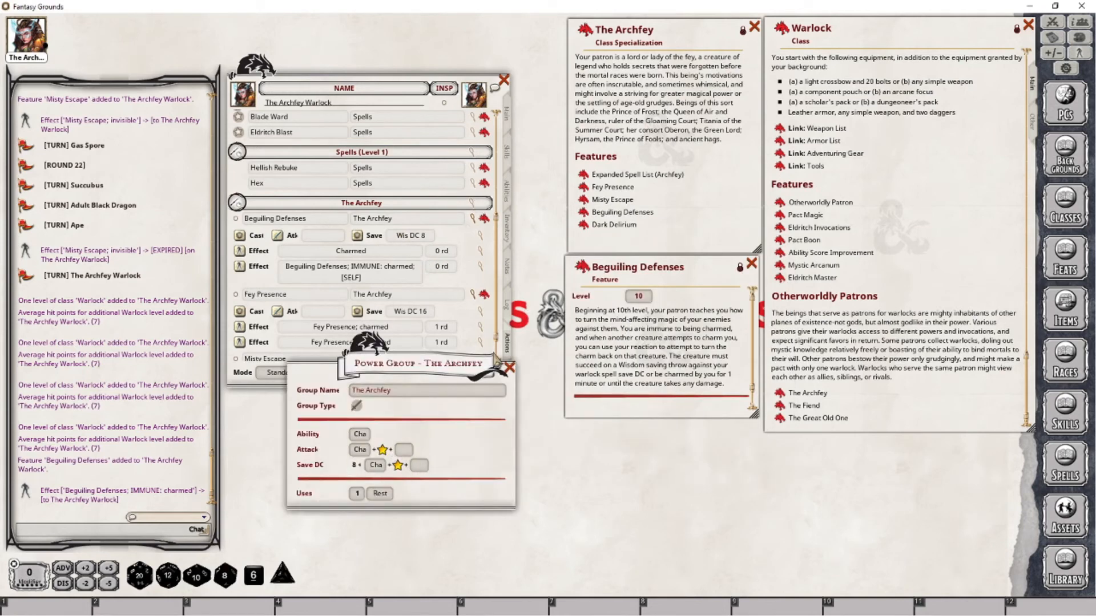
{"action": "left_click", "coordinate": [510, 367]}
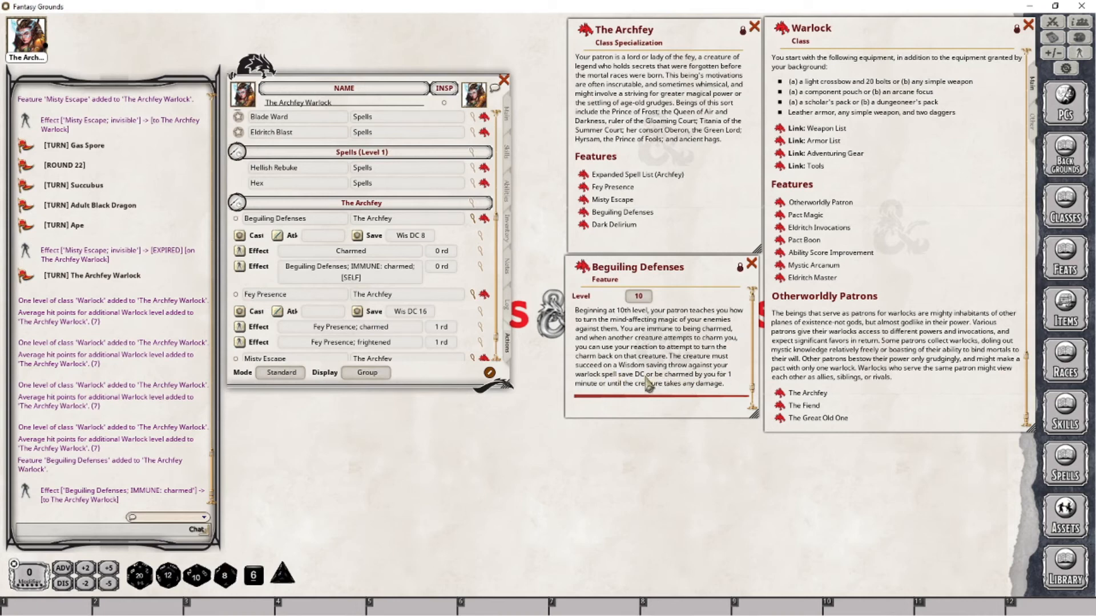
{"action": "left_click", "coordinate": [480, 235]}
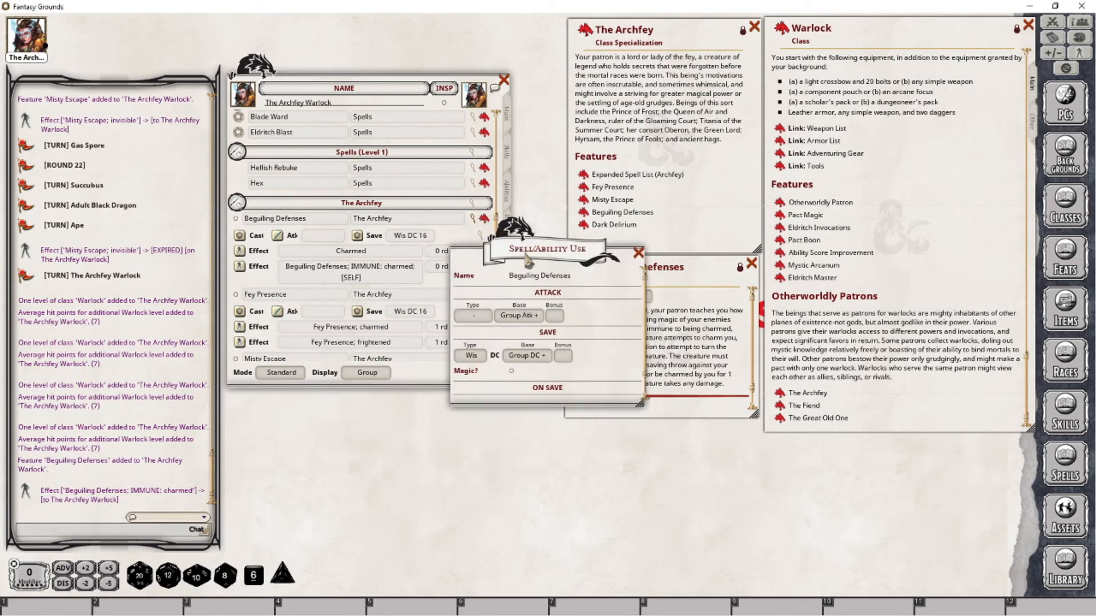
{"action": "left_click_drag", "start_coordinate": [525, 247], "coordinate": [534, 299]}
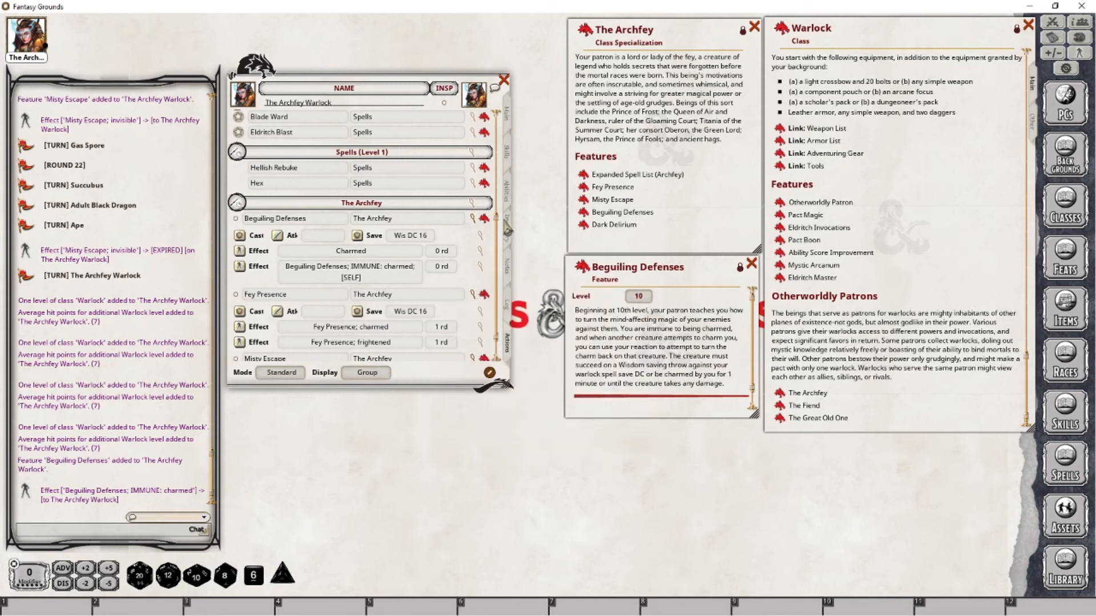
{"action": "left_click", "coordinate": [647, 305]}
{"action": "left_click", "coordinate": [472, 203]}
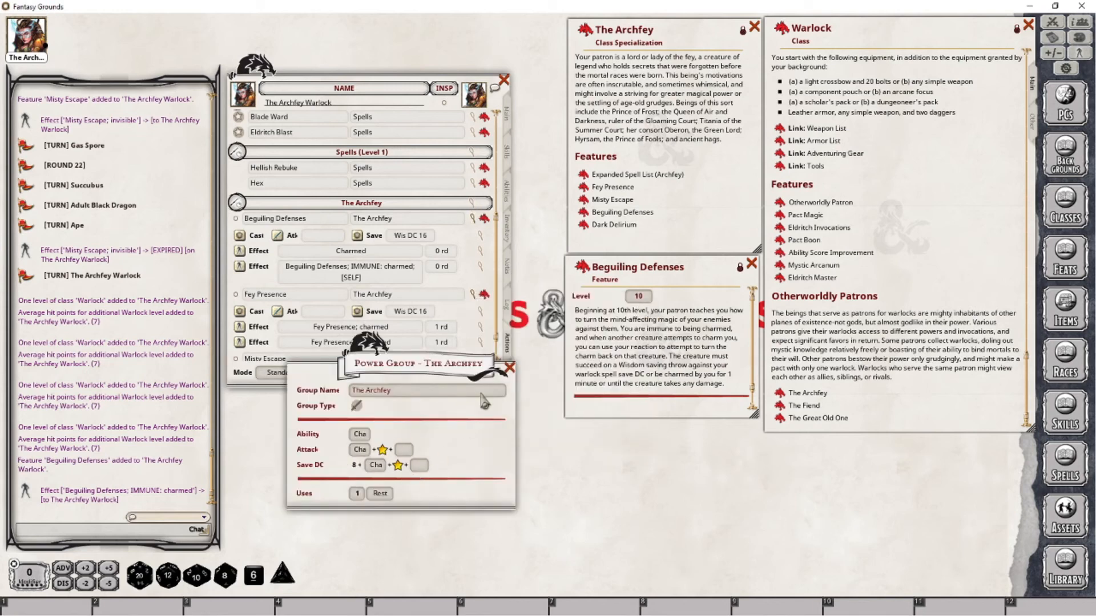
{"action": "left_click", "coordinate": [509, 369]}
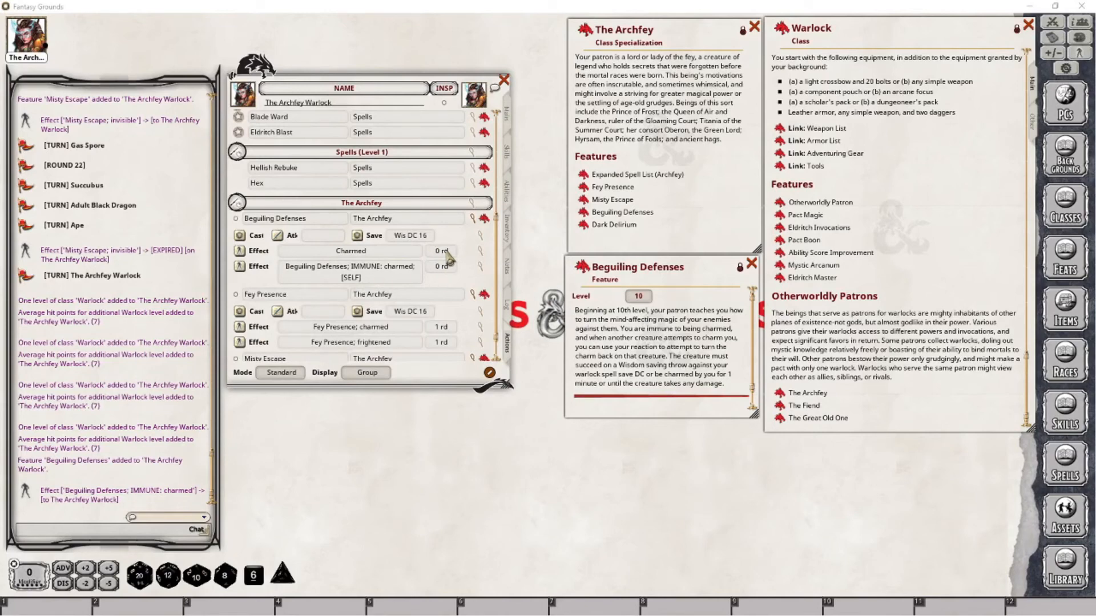
Set the duration of the Beguiling Defenses Charmed effect to 1 minute and close the effect editor.
{"action": "left_click", "coordinate": [480, 251]}
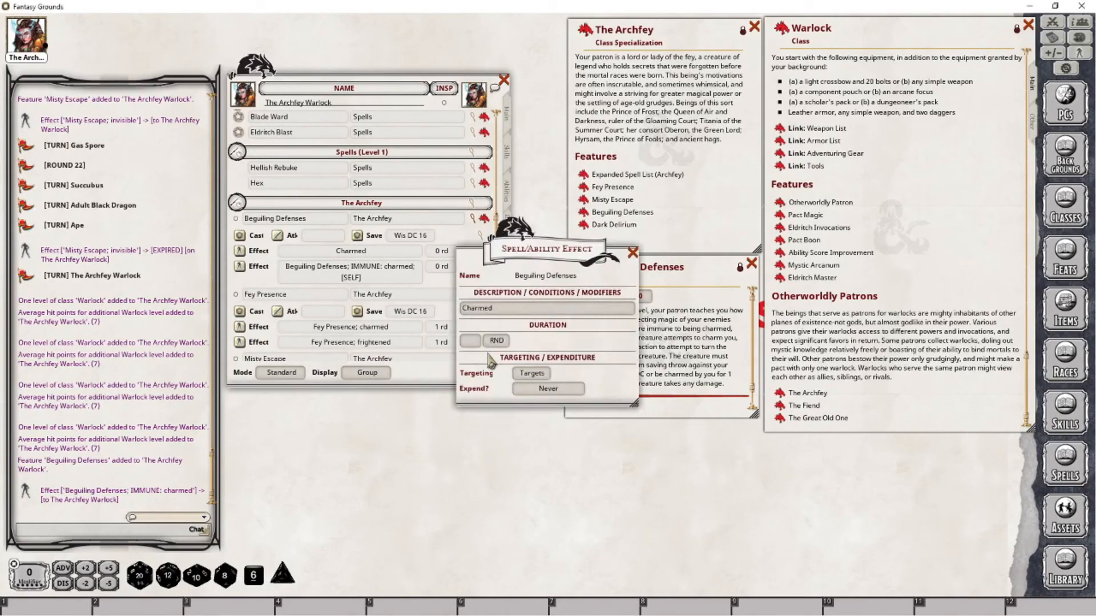
{"action": "left_click_drag", "start_coordinate": [503, 278], "coordinate": [370, 408]}
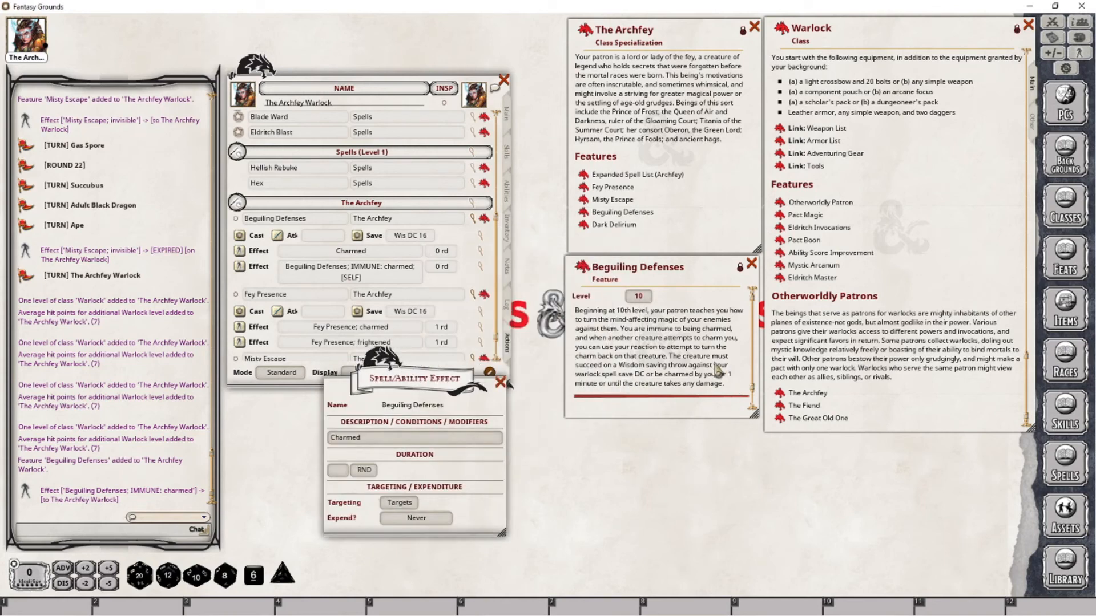
{"action": "left_click", "coordinate": [337, 470]}
{"action": "type", "text": "1"}
{"action": "left_click", "coordinate": [364, 470]}
{"action": "left_click", "coordinate": [501, 382]}
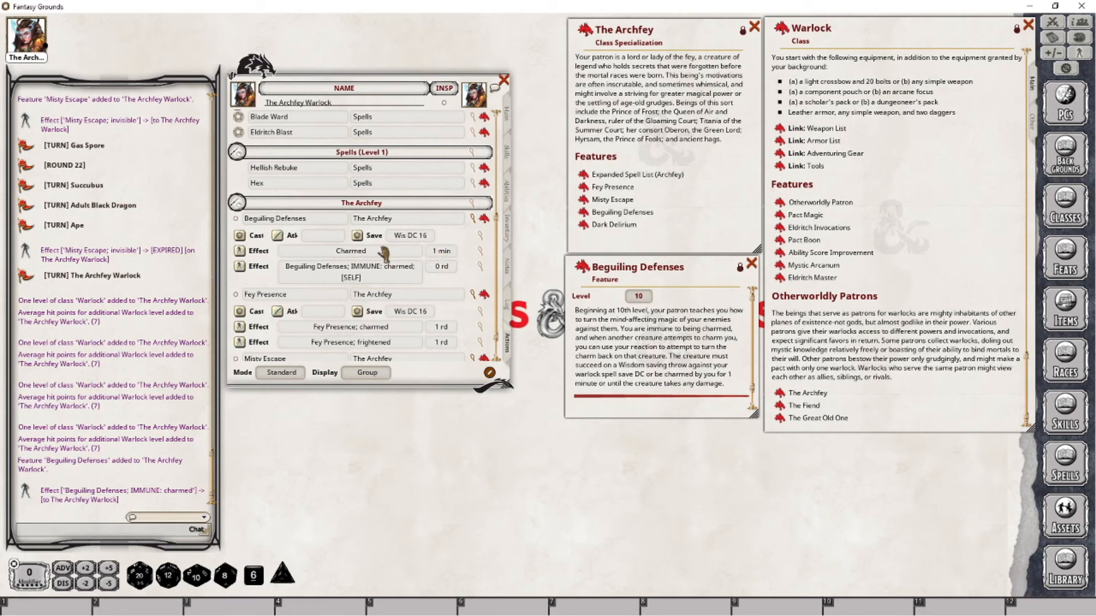
Add the label "Beguiling Defenses;" in front of Charmed in the 1-minute effect's description, and close the effect editor.
{"action": "left_click", "coordinate": [480, 251]}
{"action": "left_click", "coordinate": [371, 440]}
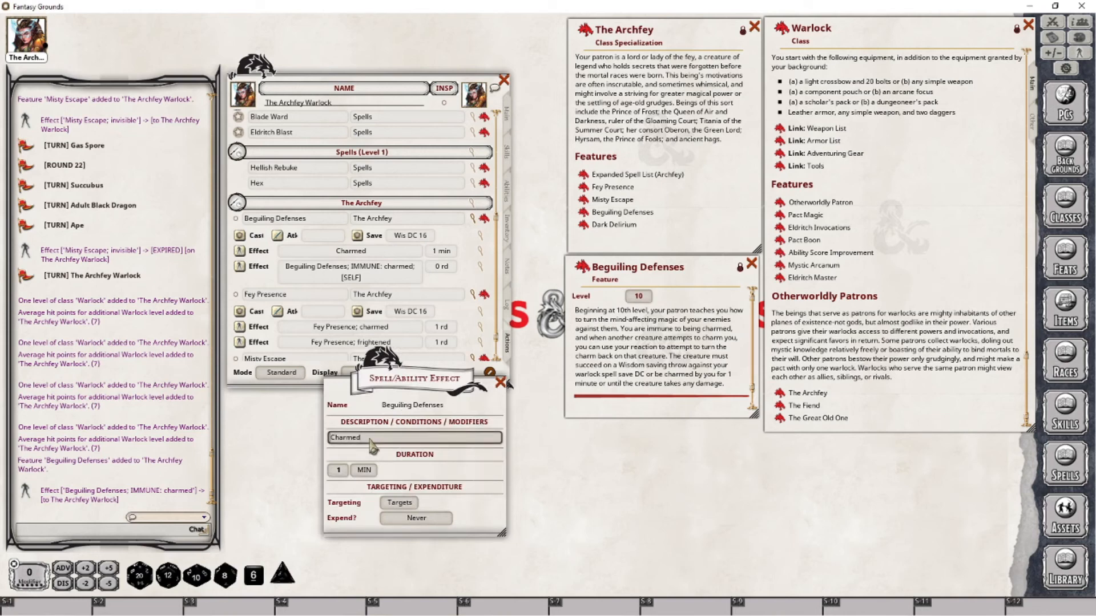
{"action": "key", "text": "Home"}
{"action": "type", "text": "Beg"}
{"action": "type", "text": "uiling Defen"}
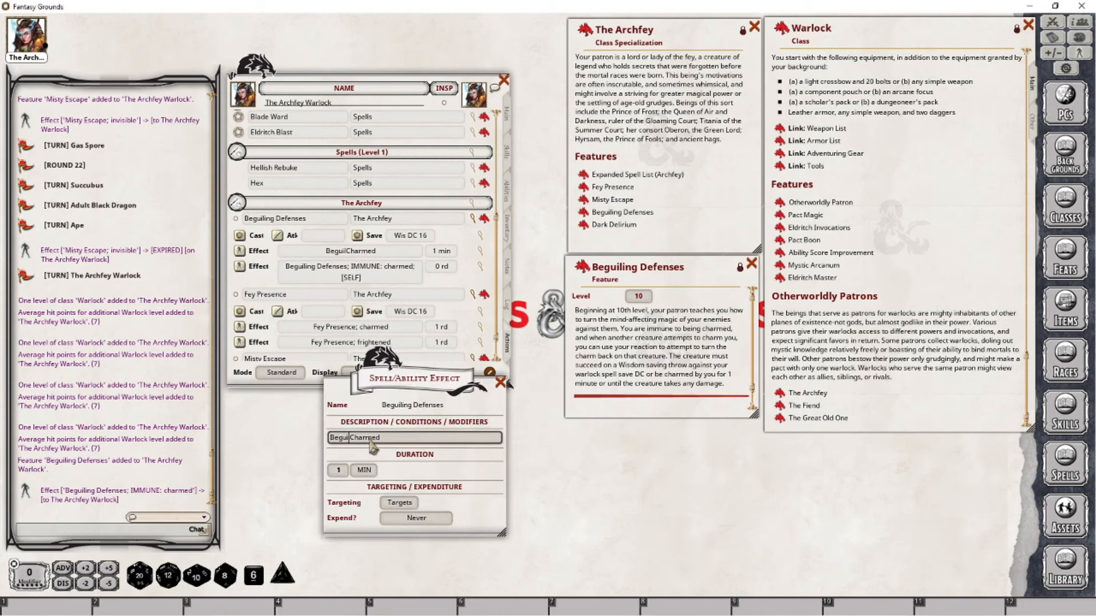
{"action": "type", "text": "ses;"}
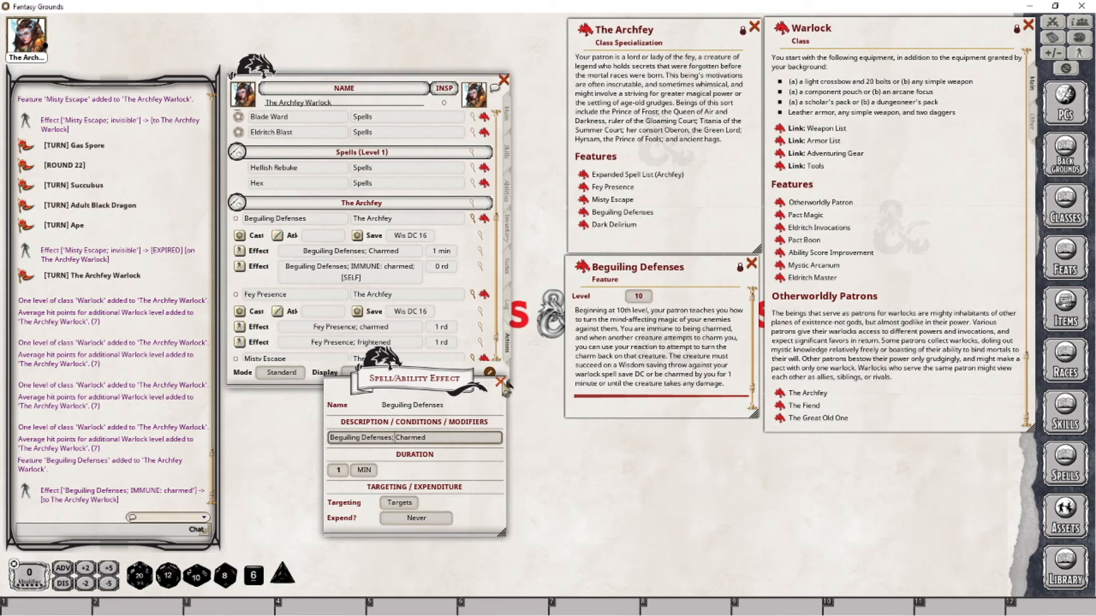
{"action": "left_click", "coordinate": [501, 382]}
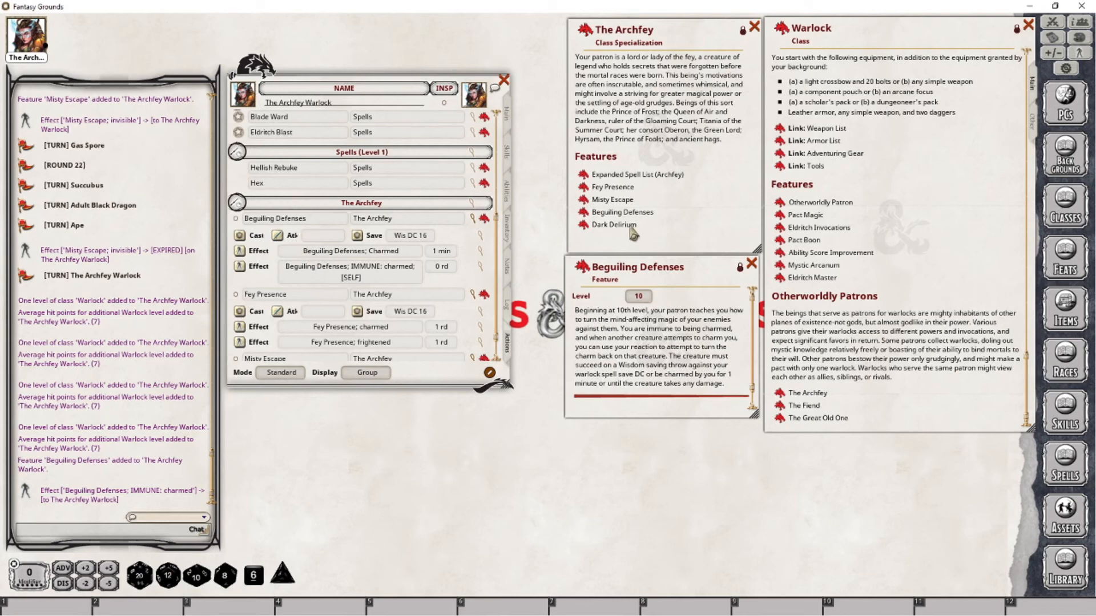
Open the Dark Delirium feature from The Archfey specialization and add it to the warlock's actions as a power.
{"action": "left_click", "coordinate": [504, 79]}
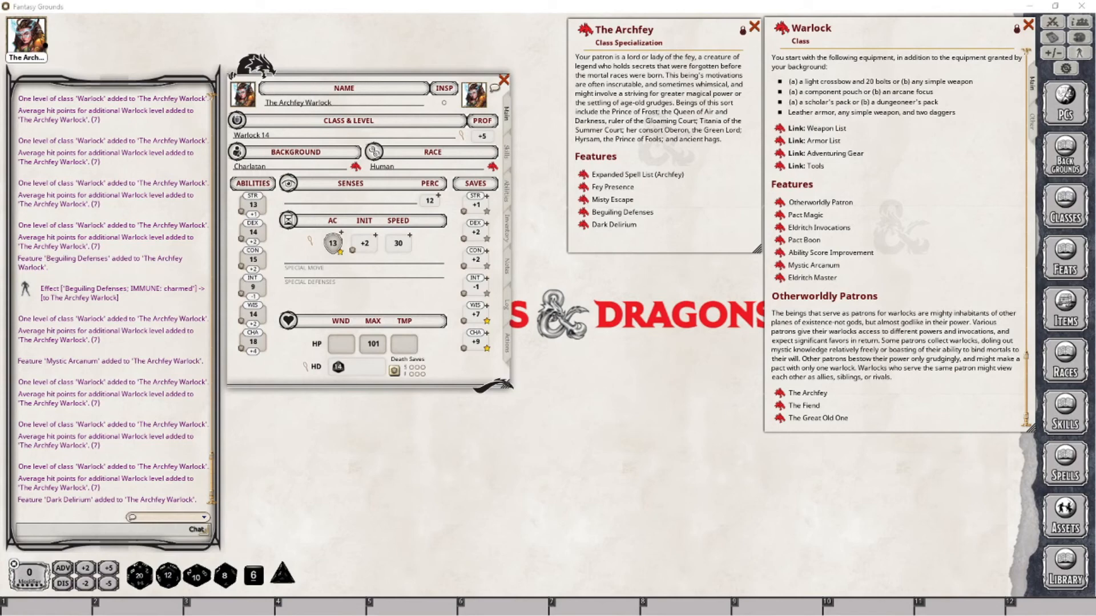
{"action": "left_click", "coordinate": [507, 345]}
{"action": "left_click", "coordinate": [581, 225]}
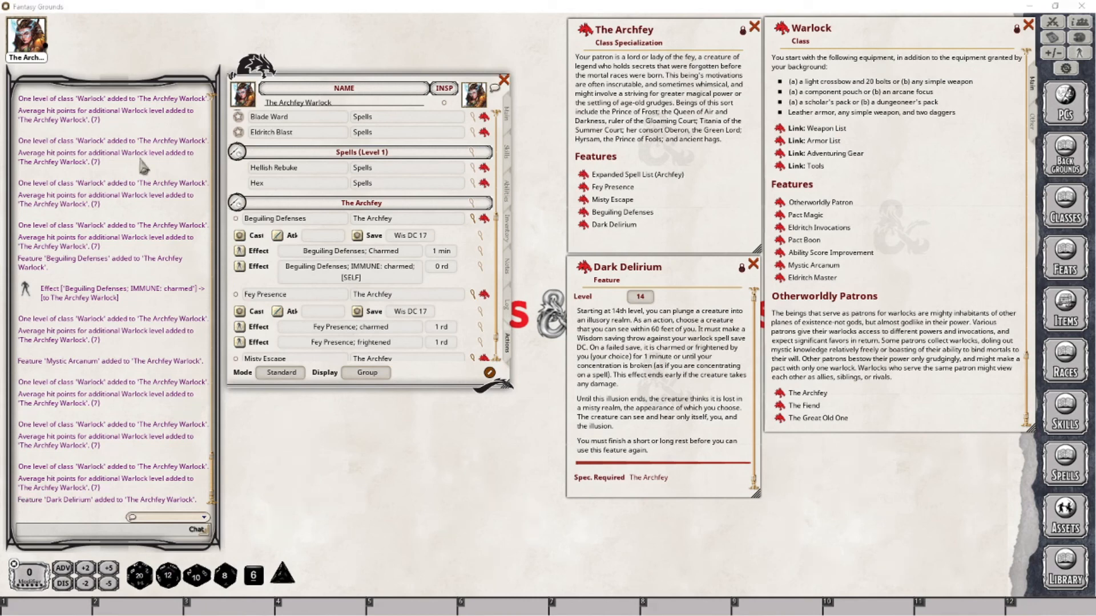
{"action": "left_click_drag", "start_coordinate": [583, 267], "coordinate": [455, 265]}
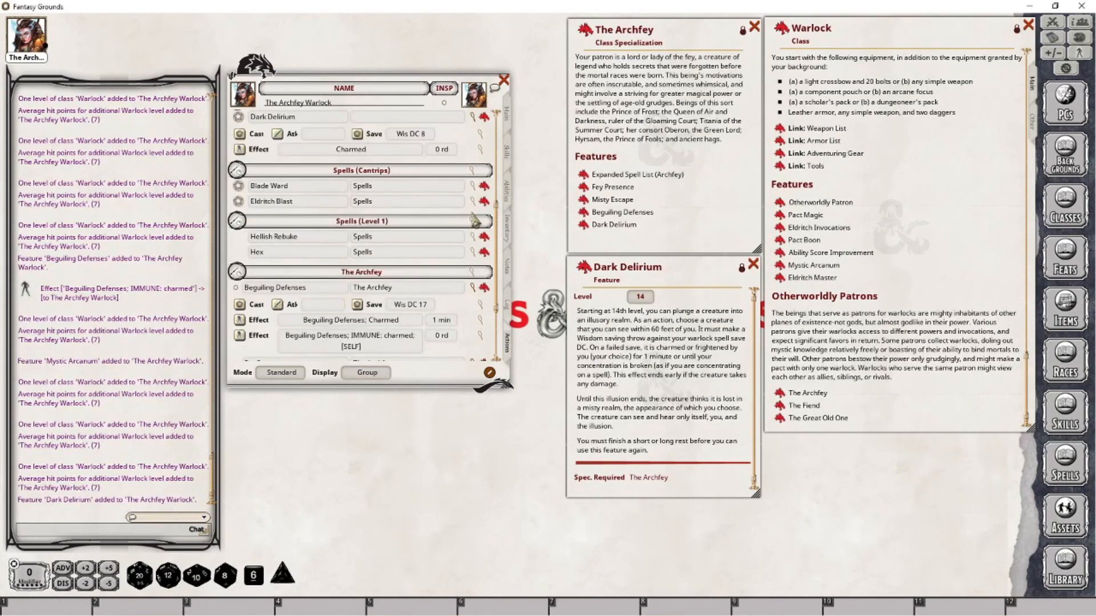
Assign the Dark Delirium power to The Archfey group by copying the group name from Beguiling Defenses.
{"action": "left_click", "coordinate": [428, 293]}
{"action": "key", "text": "ctrl+c"}
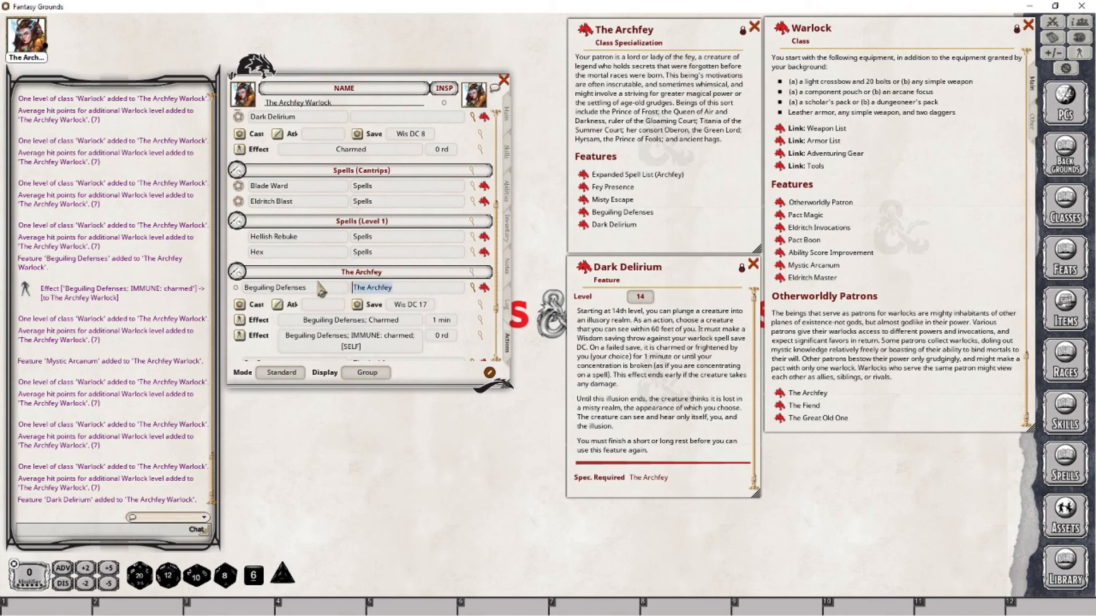
{"action": "left_click", "coordinate": [373, 117]}
{"action": "key", "text": "ctrl+v"}
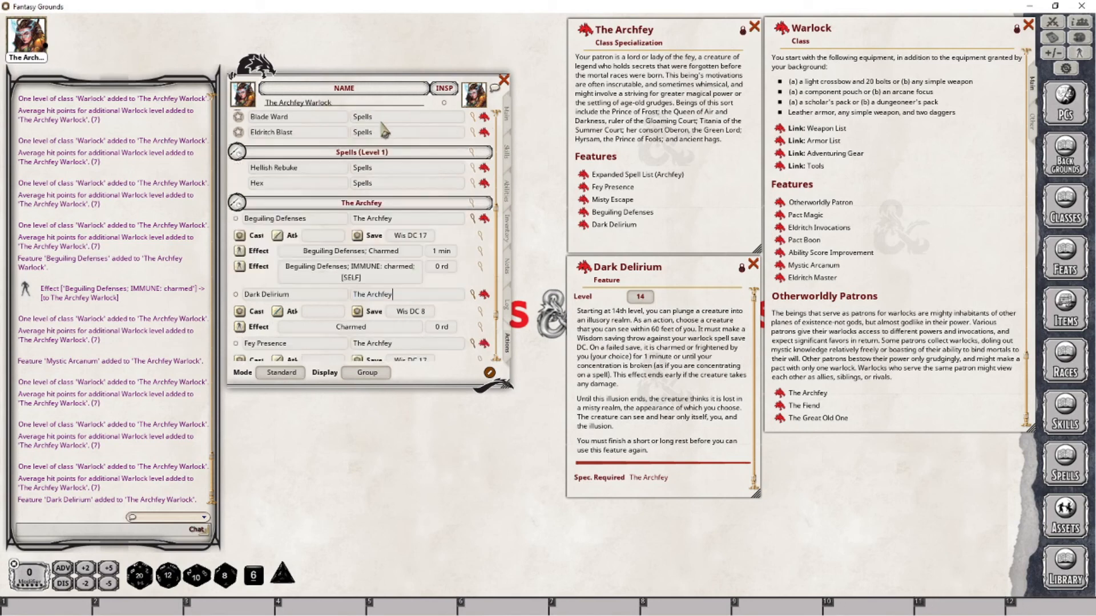
Open the Dark Delirium power's save settings to refresh its Wisdom save against the group DC, and close them.
{"action": "scroll", "coordinate": [416, 294], "scroll_direction": "down", "scroll_amount": 1}
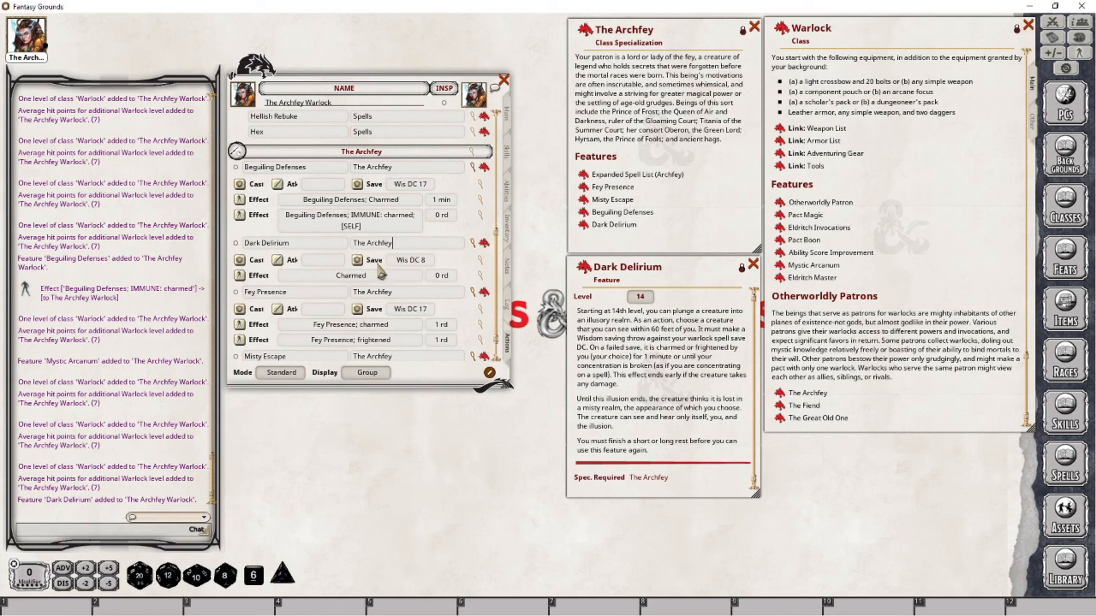
{"action": "left_click", "coordinate": [481, 261]}
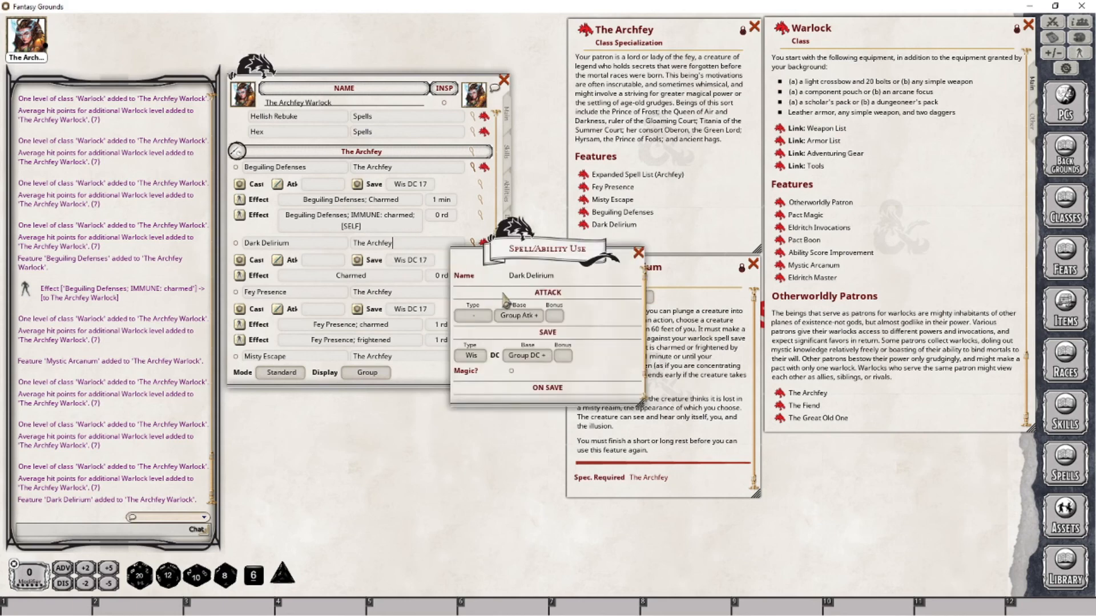
{"action": "left_click", "coordinate": [638, 253]}
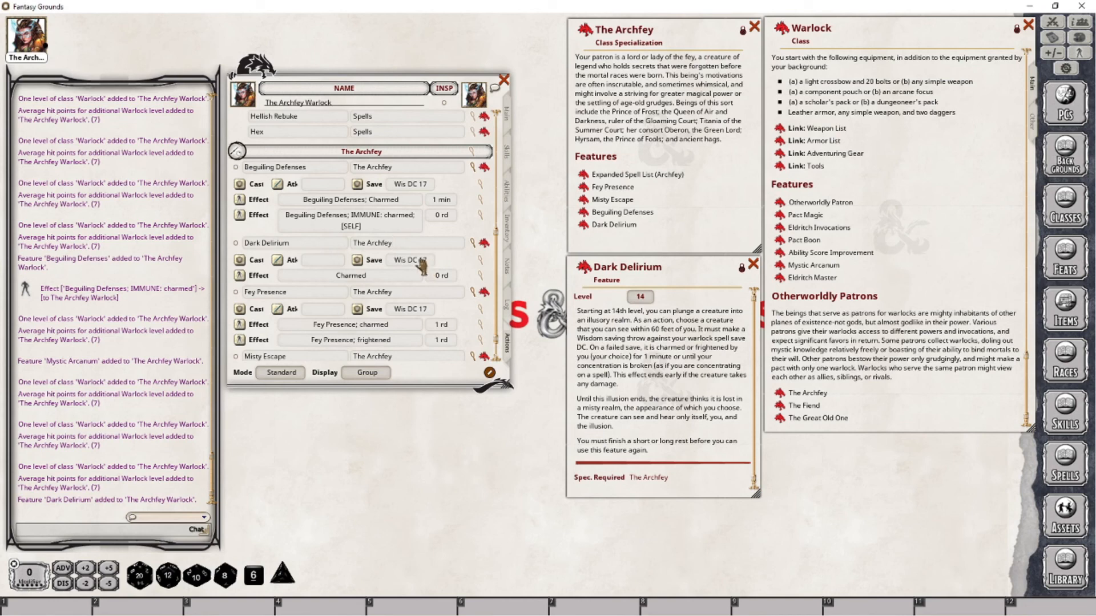
Change the Dark Delirium effect's description to "Dark Delirium: Charmed (C)" and close the effect editor.
{"action": "left_click", "coordinate": [480, 275]}
{"action": "left_click", "coordinate": [516, 311]}
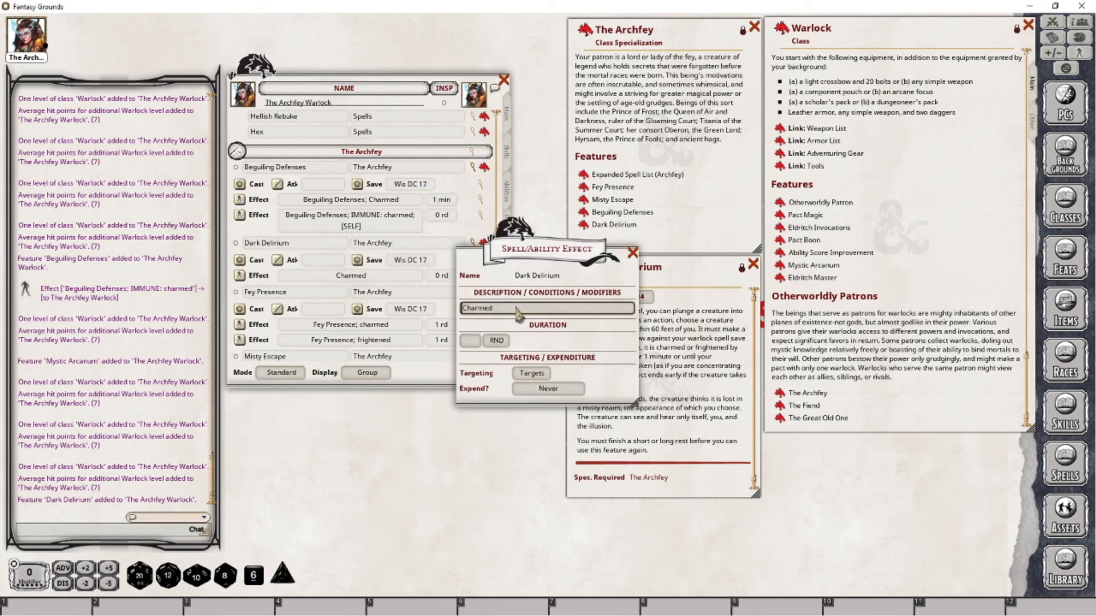
{"action": "key", "text": "Home"}
{"action": "type", "text": "Dark De"}
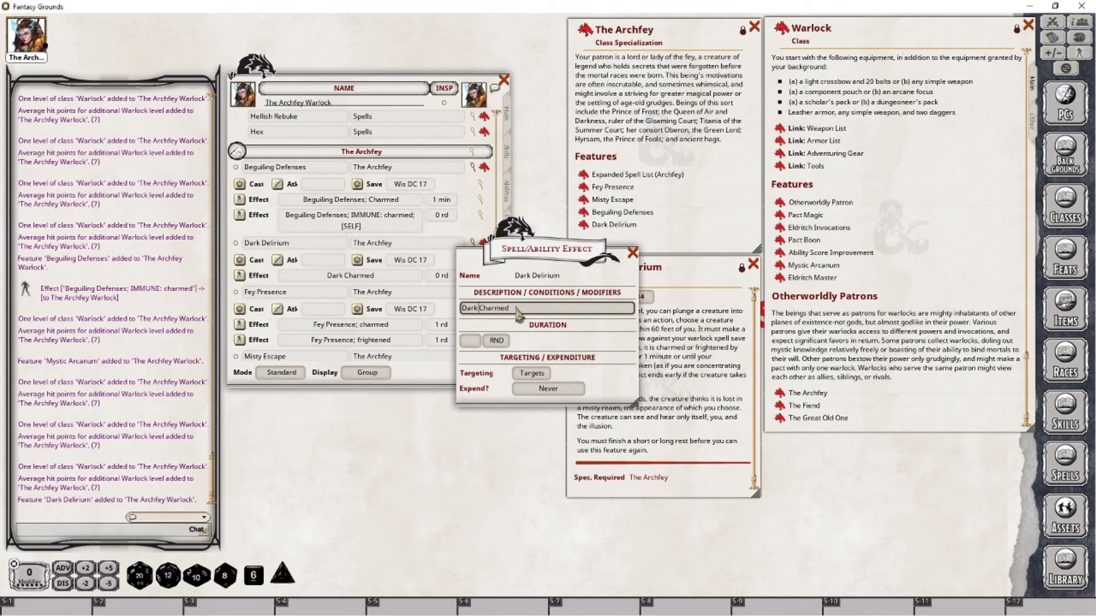
{"action": "type", "text": "lirium"}
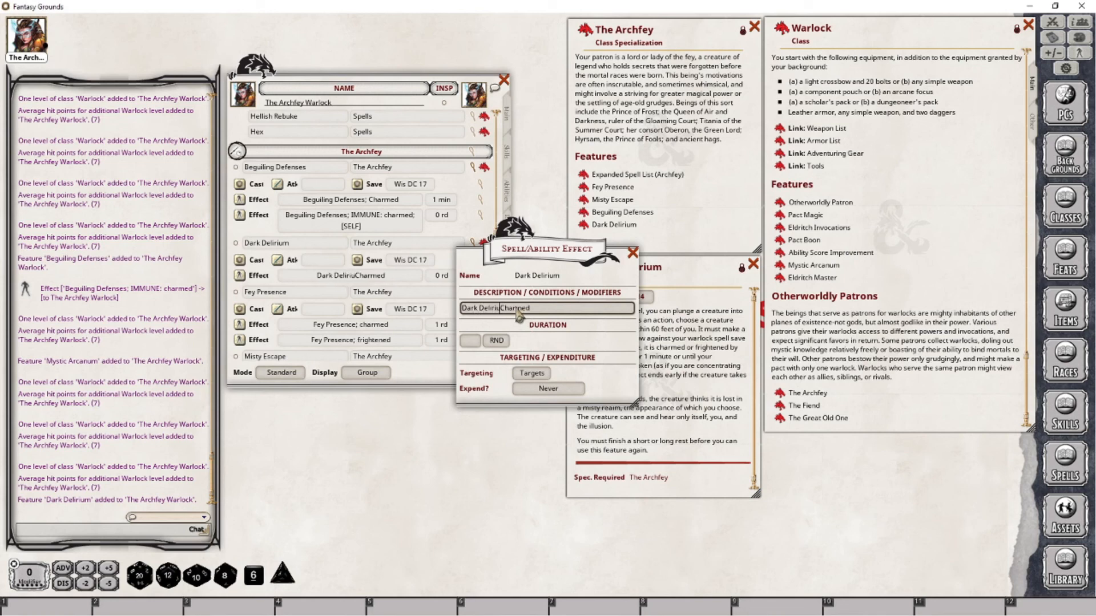
{"action": "type", "text": ": Charmed"}
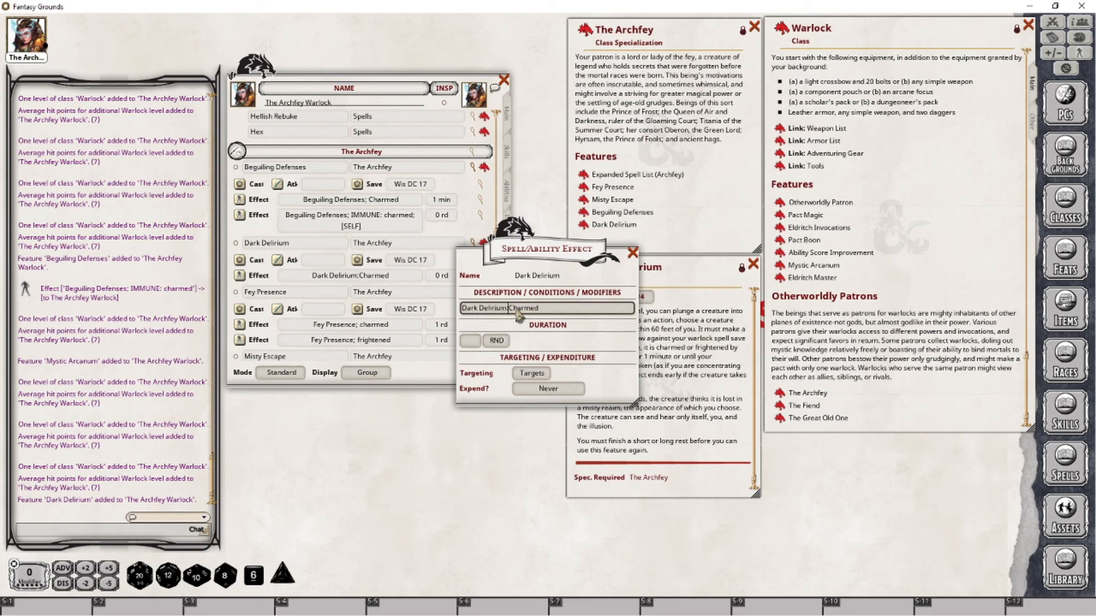
{"action": "type", "text": " (C)"}
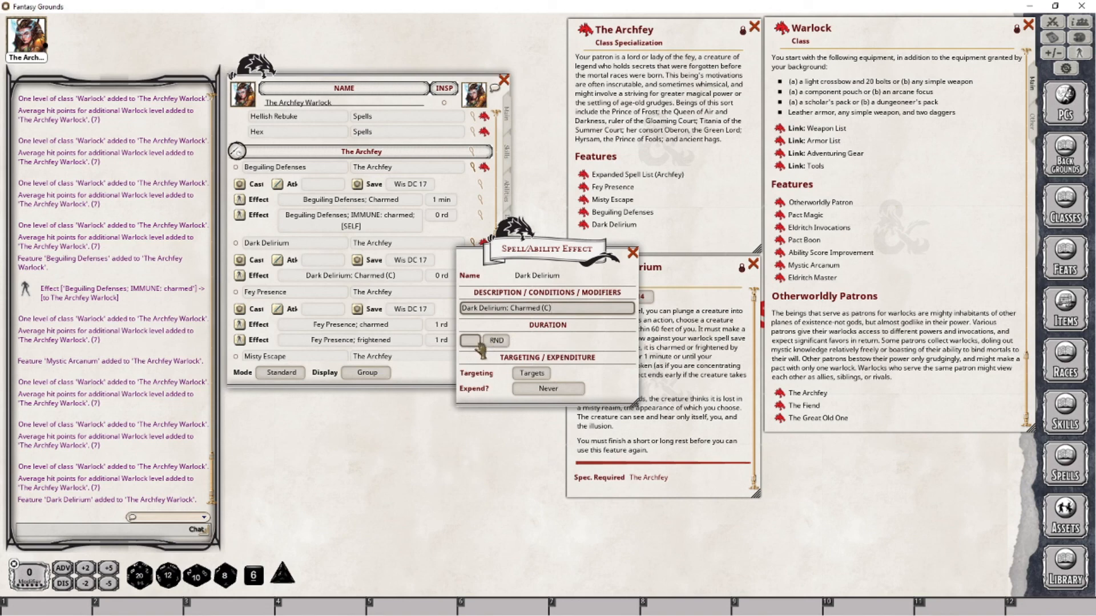
{"action": "left_click", "coordinate": [633, 253]}
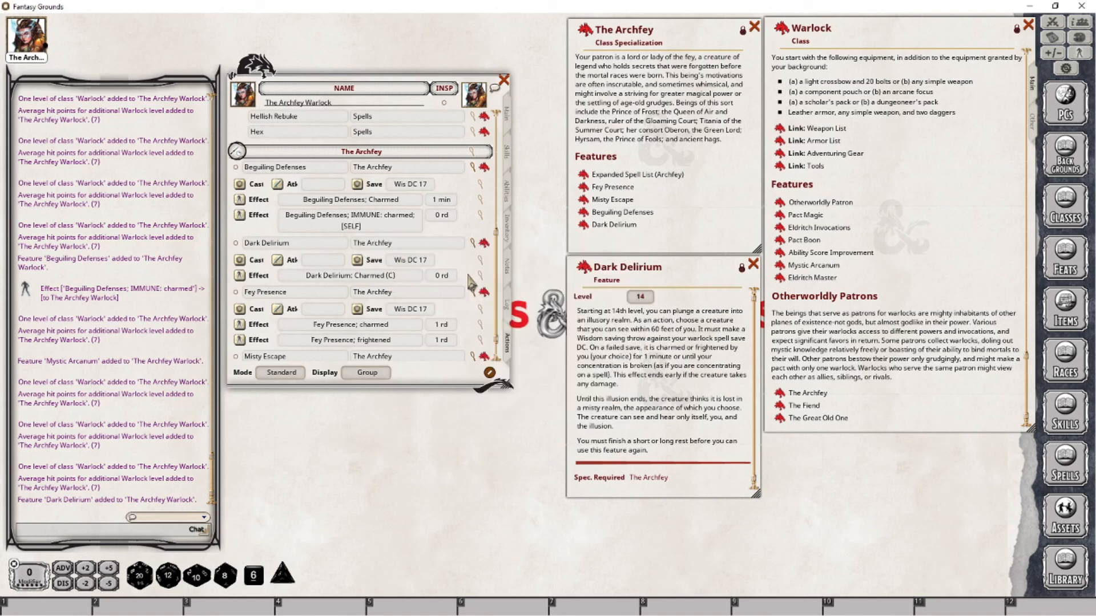
Add a second, blank effect action to the Dark Delirium power.
{"action": "right_click", "coordinate": [410, 277]}
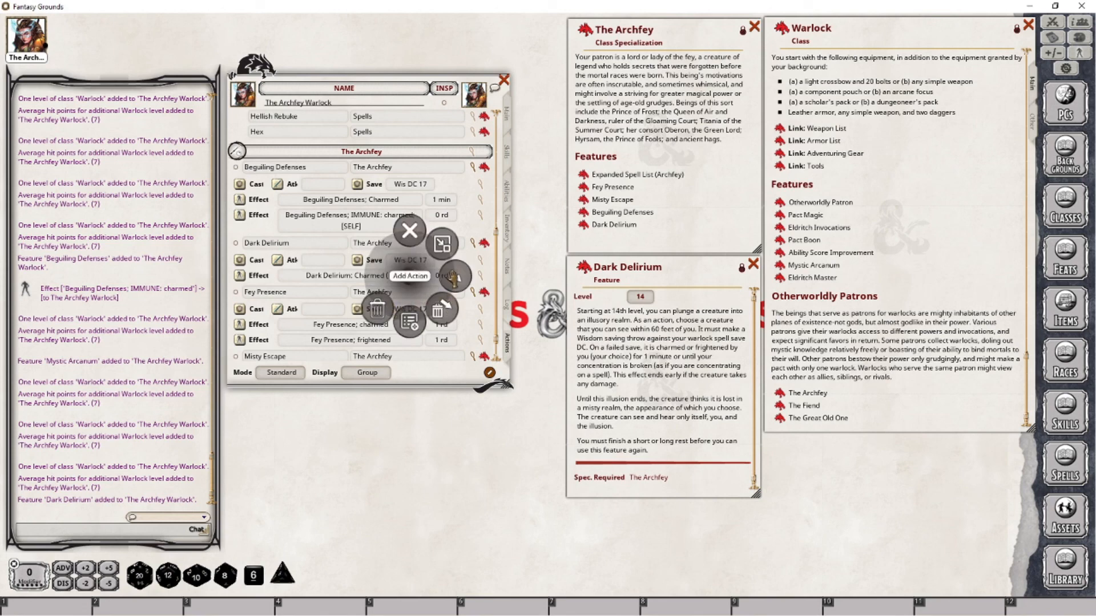
{"action": "left_click", "coordinate": [454, 278]}
{"action": "left_click", "coordinate": [449, 330]}
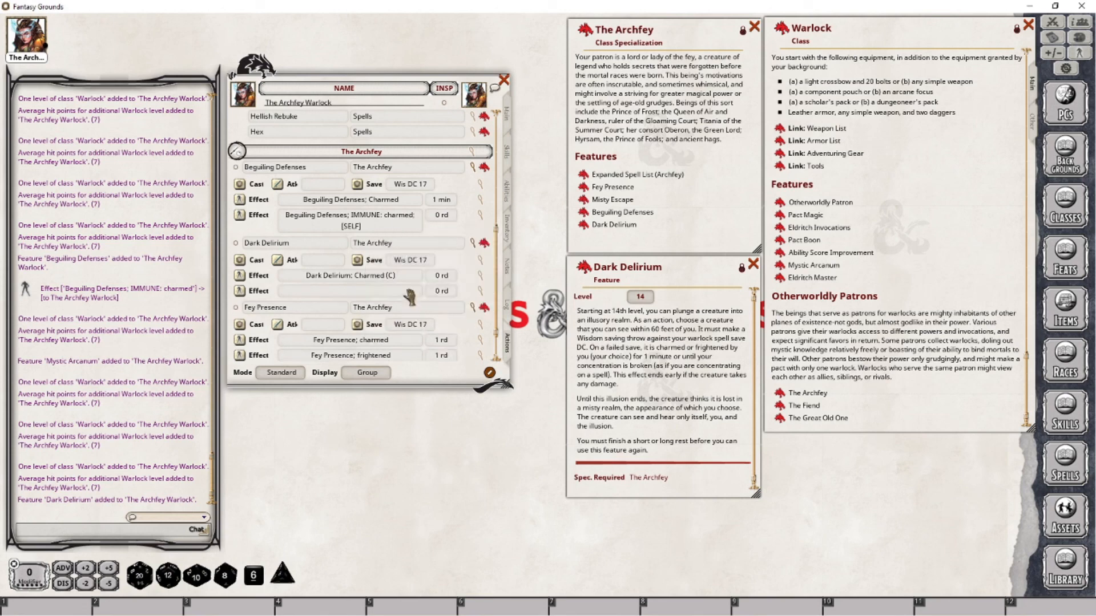
Copy the description "Dark Delirium: Charmed (C)" from the first Dark Delirium effect into the blank second effect.
{"action": "left_click", "coordinate": [480, 276]}
{"action": "left_click", "coordinate": [552, 308]}
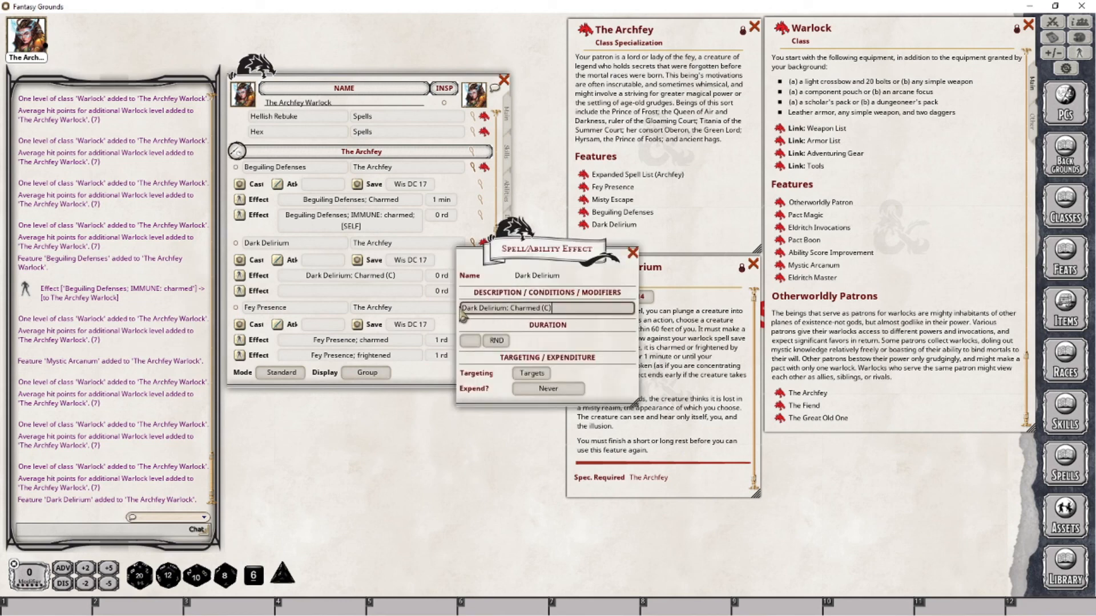
{"action": "left_click_drag", "start_coordinate": [463, 309], "coordinate": [551, 308]}
{"action": "key", "text": "ctrl+c"}
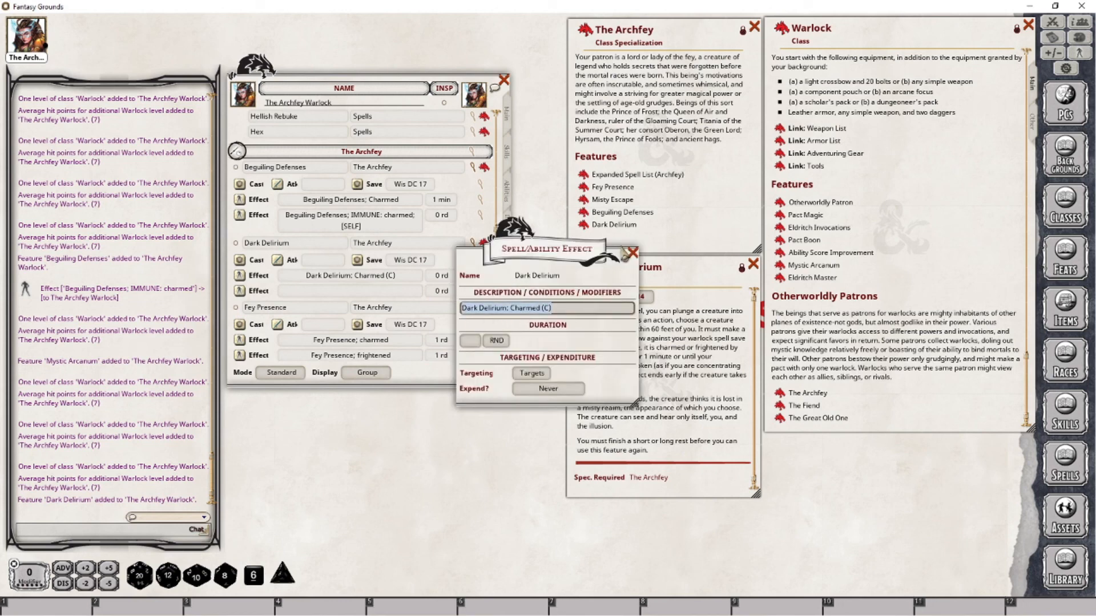
{"action": "left_click", "coordinate": [632, 253]}
{"action": "left_click", "coordinate": [480, 291]}
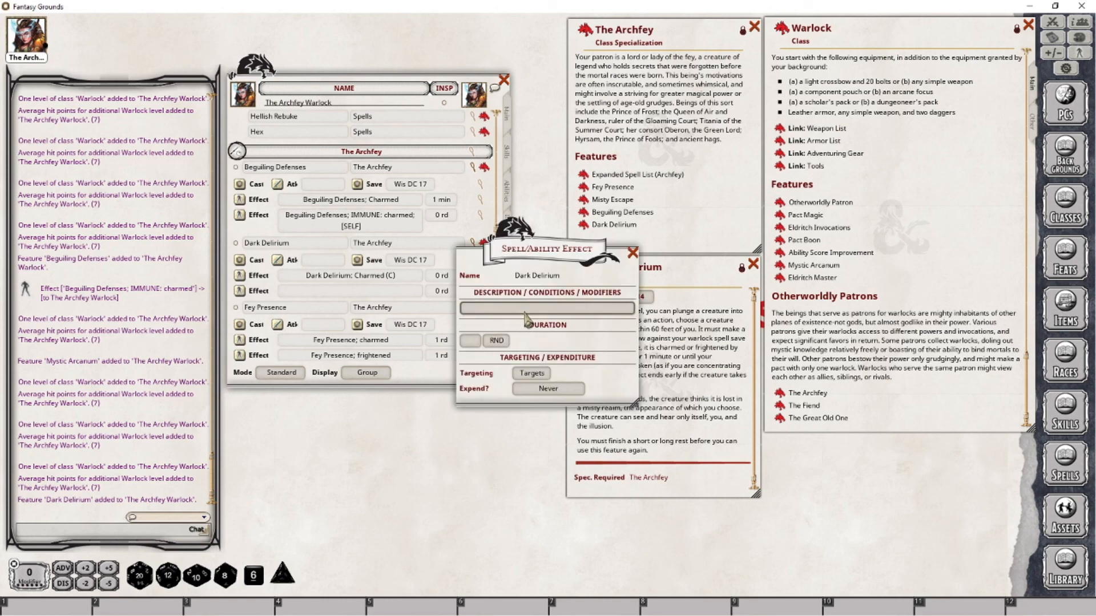
{"action": "left_click", "coordinate": [526, 308]}
{"action": "key", "text": "ctrl+v"}
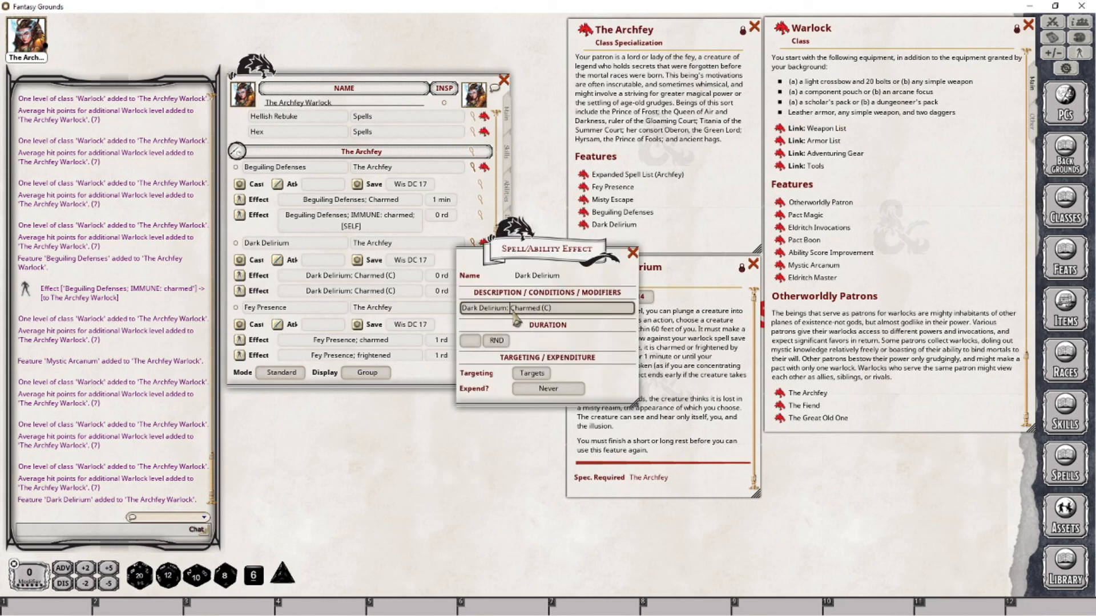
Replace Charmed with Frightened in the second effect so it reads "Dark Delirium: Frightened (C)", and close the effect editor.
{"action": "double_click", "coordinate": [523, 308]}
{"action": "type", "text": "Fr"}
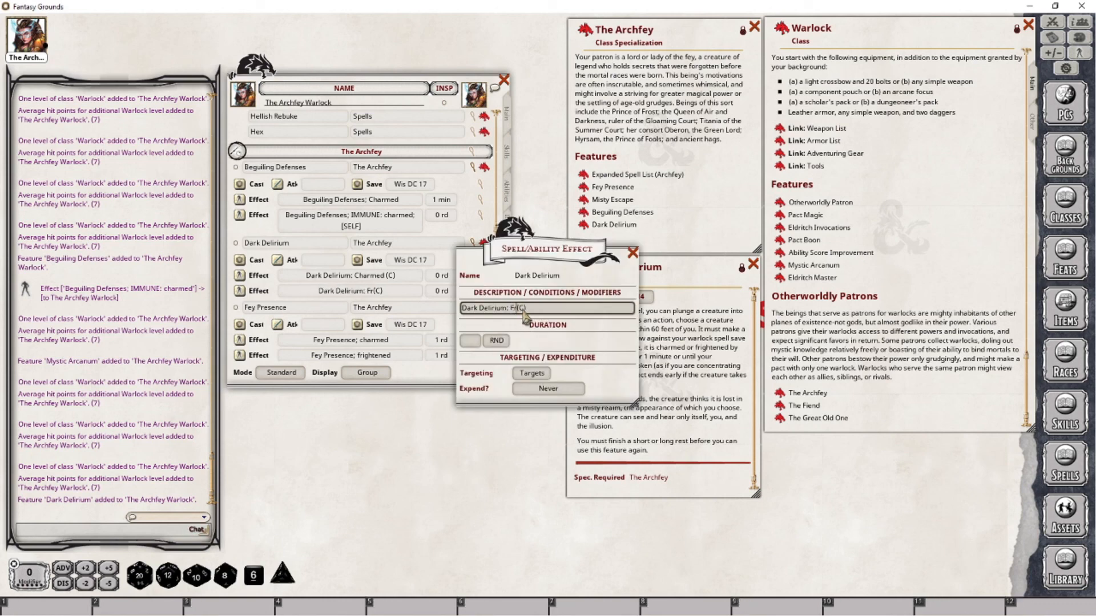
{"action": "type", "text": "ightened"}
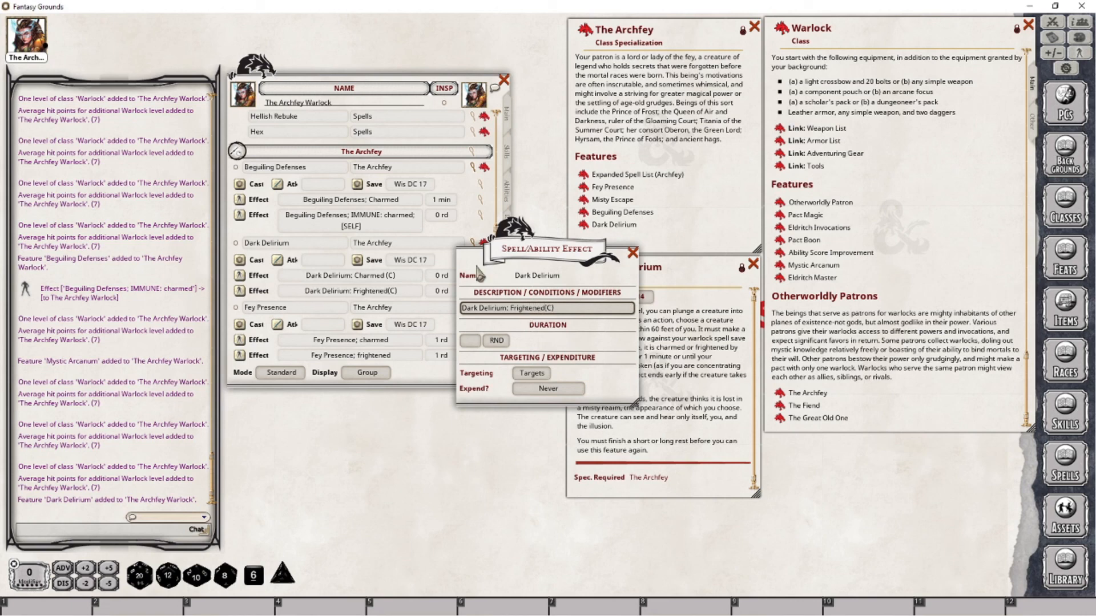
{"action": "left_click", "coordinate": [632, 253]}
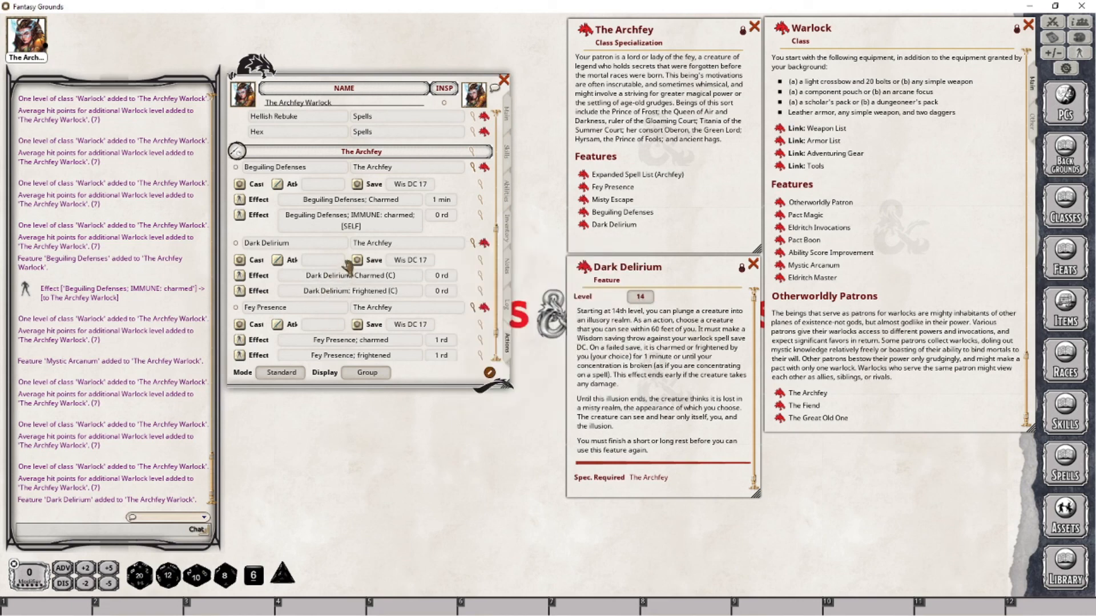